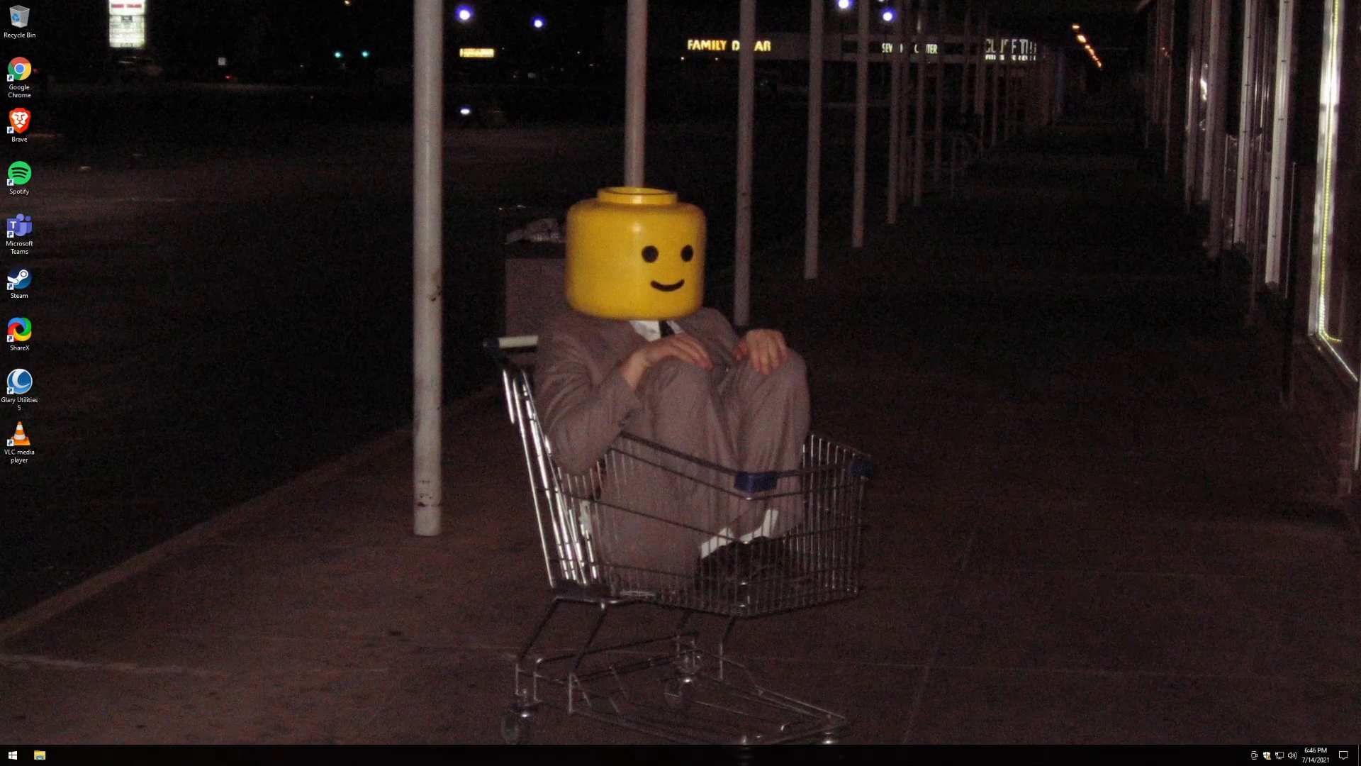
Open the System Configuration utility by running msconfig.
key("super")
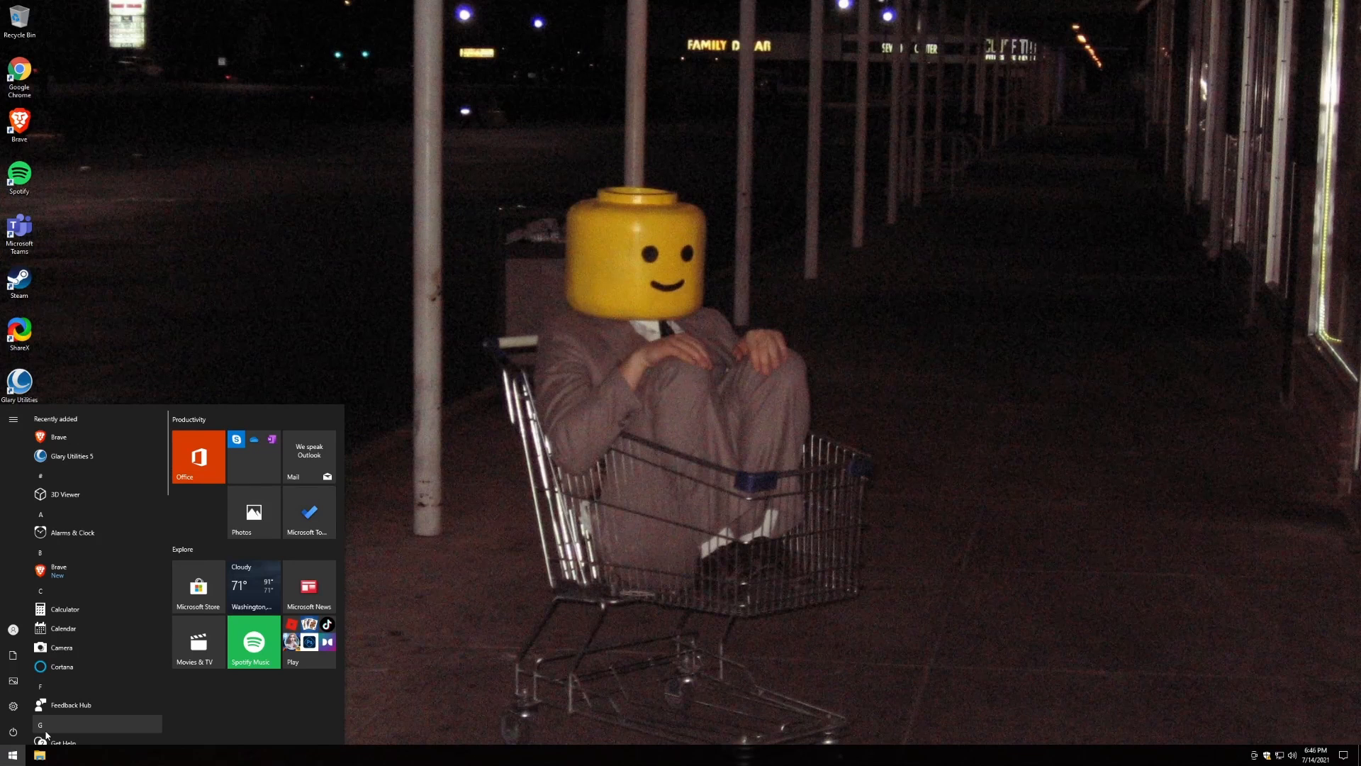
type("run")
key("Return")
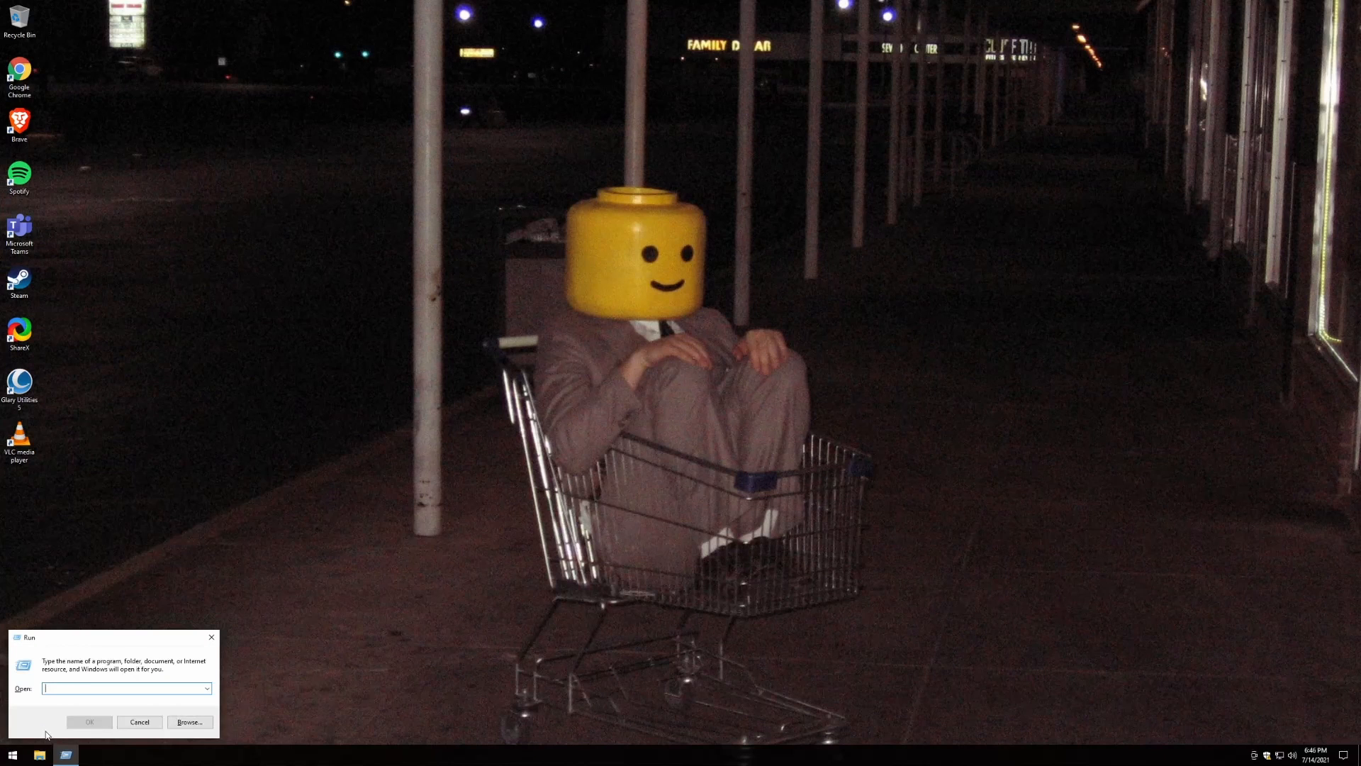
type("msconfig")
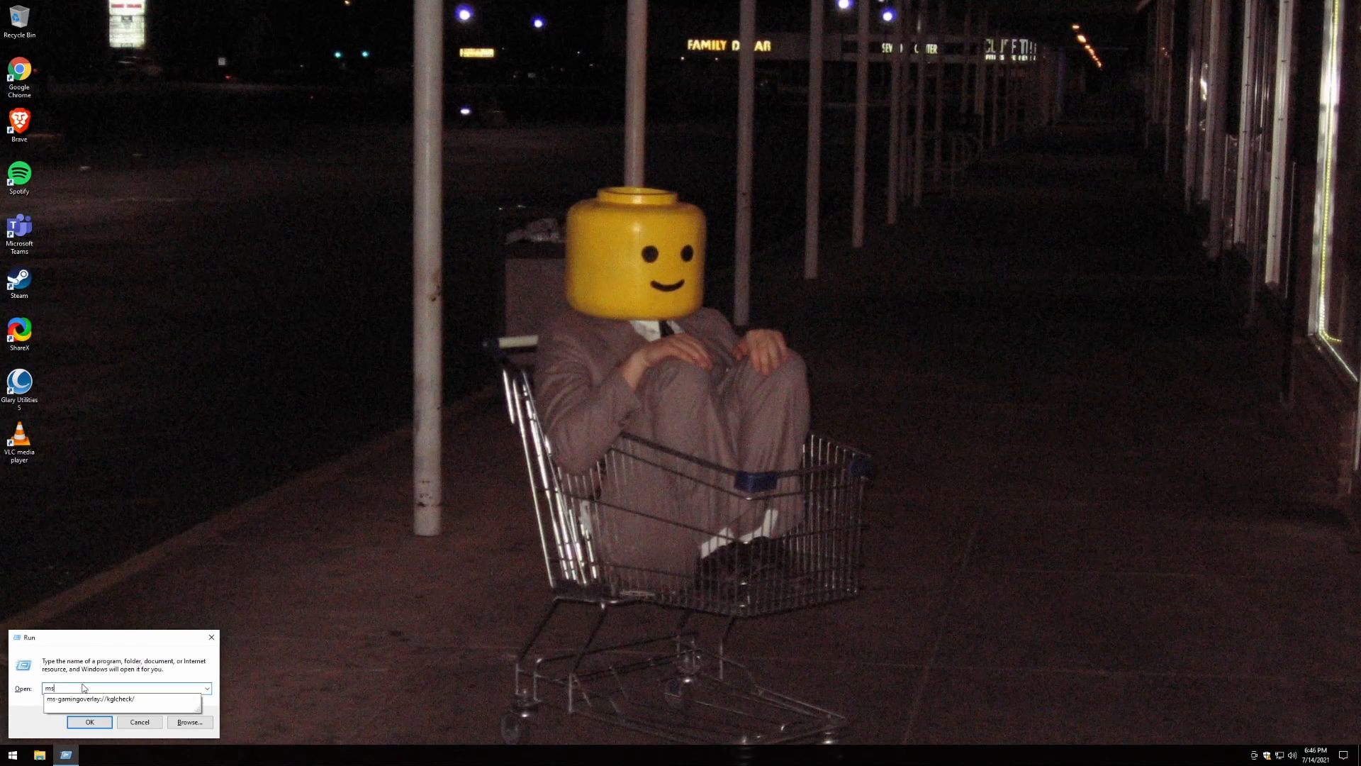
key("Return")
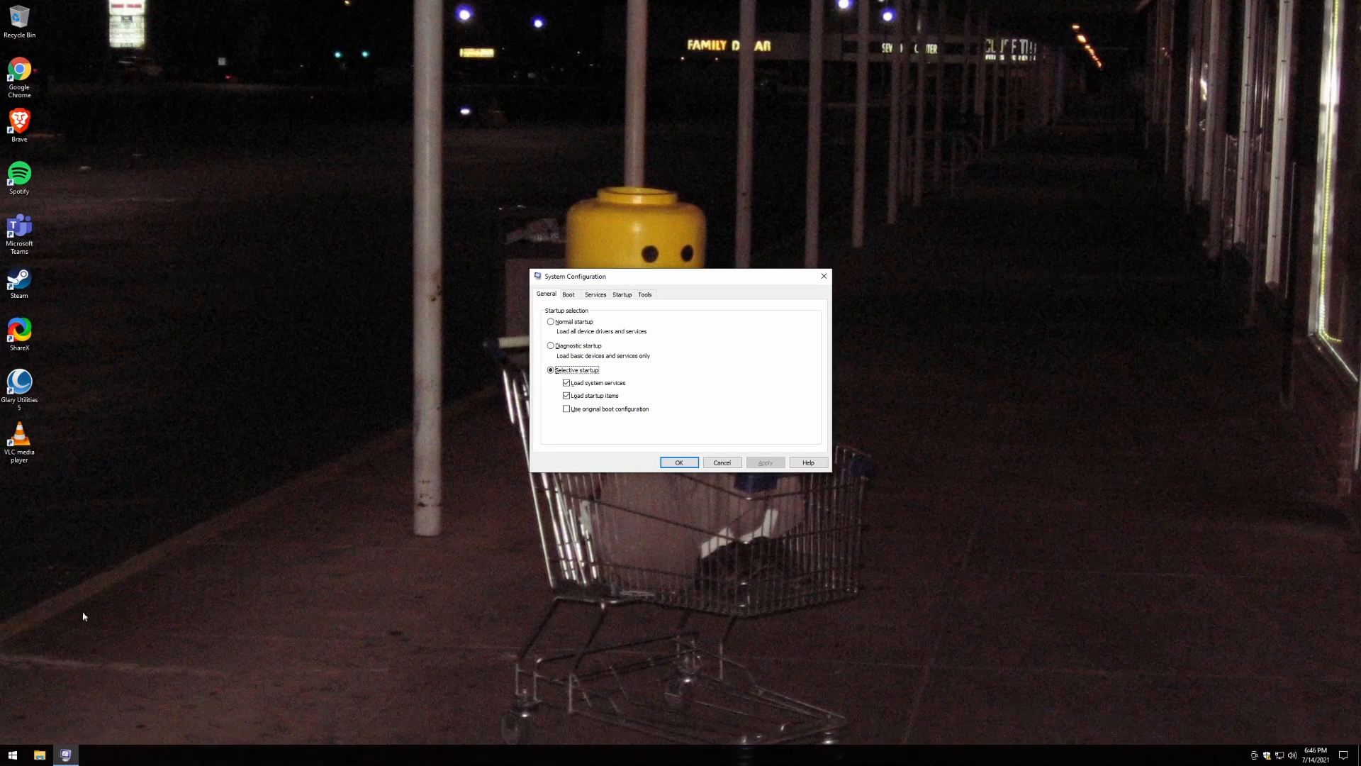
left_click_drag(591, 276, 538, 247)
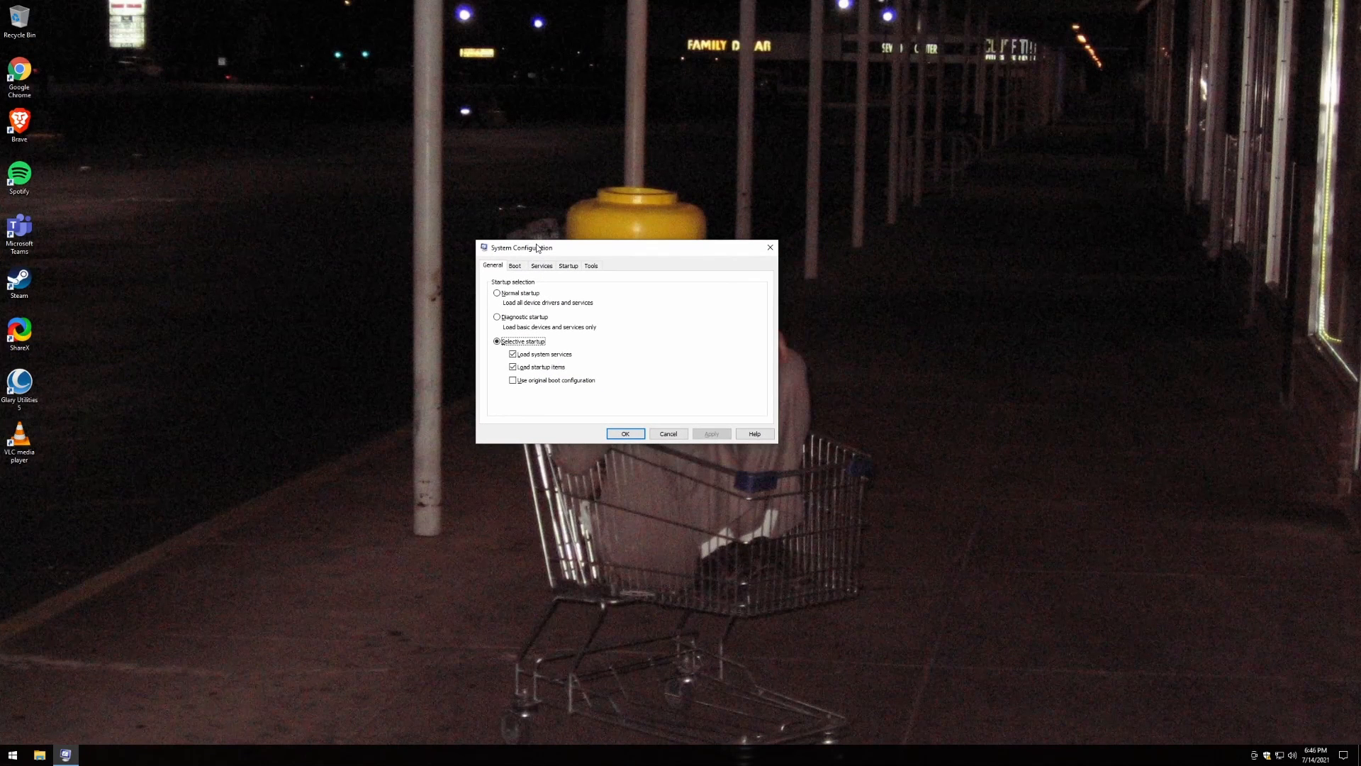
In the advanced boot options, enable the number of processors setting at 2 and save the boot configuration.
left_click(524, 267)
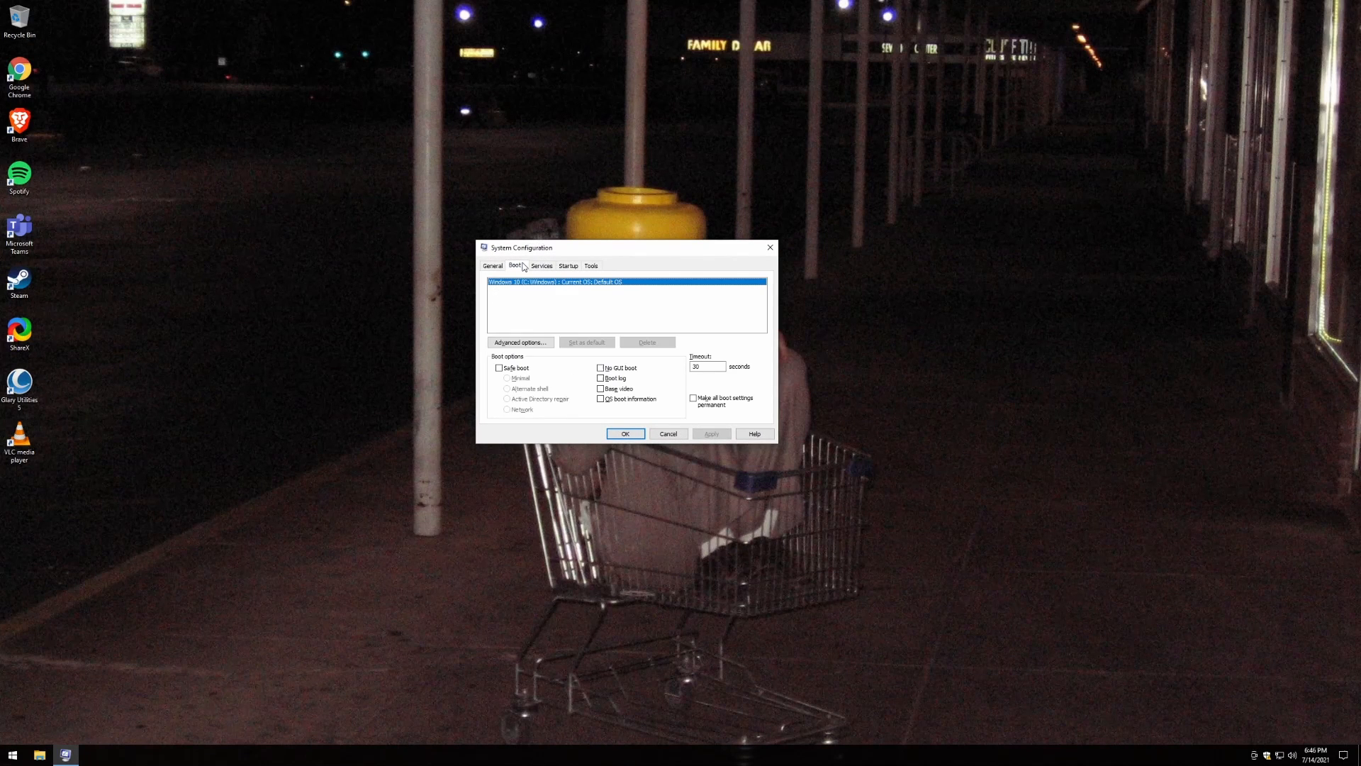
left_click(528, 344)
left_click(537, 267)
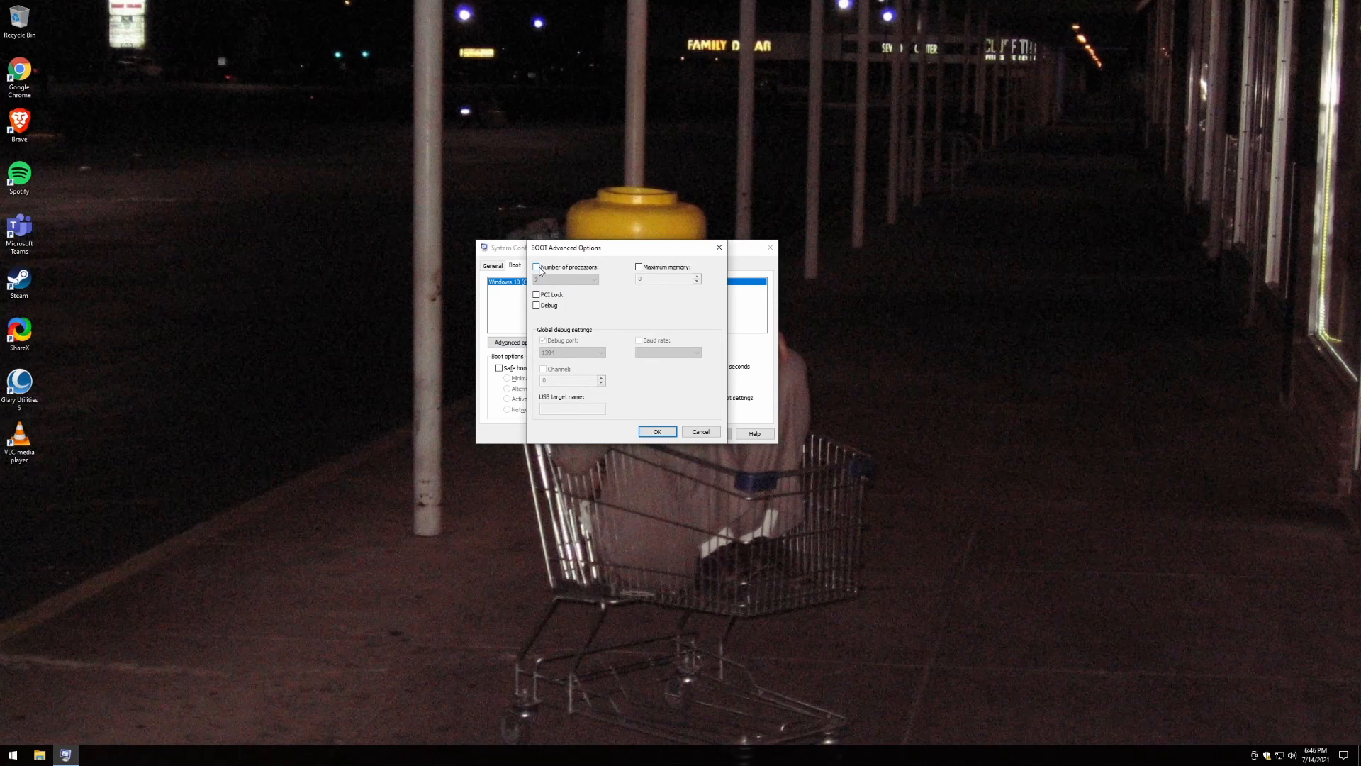
left_click(537, 268)
left_click(564, 280)
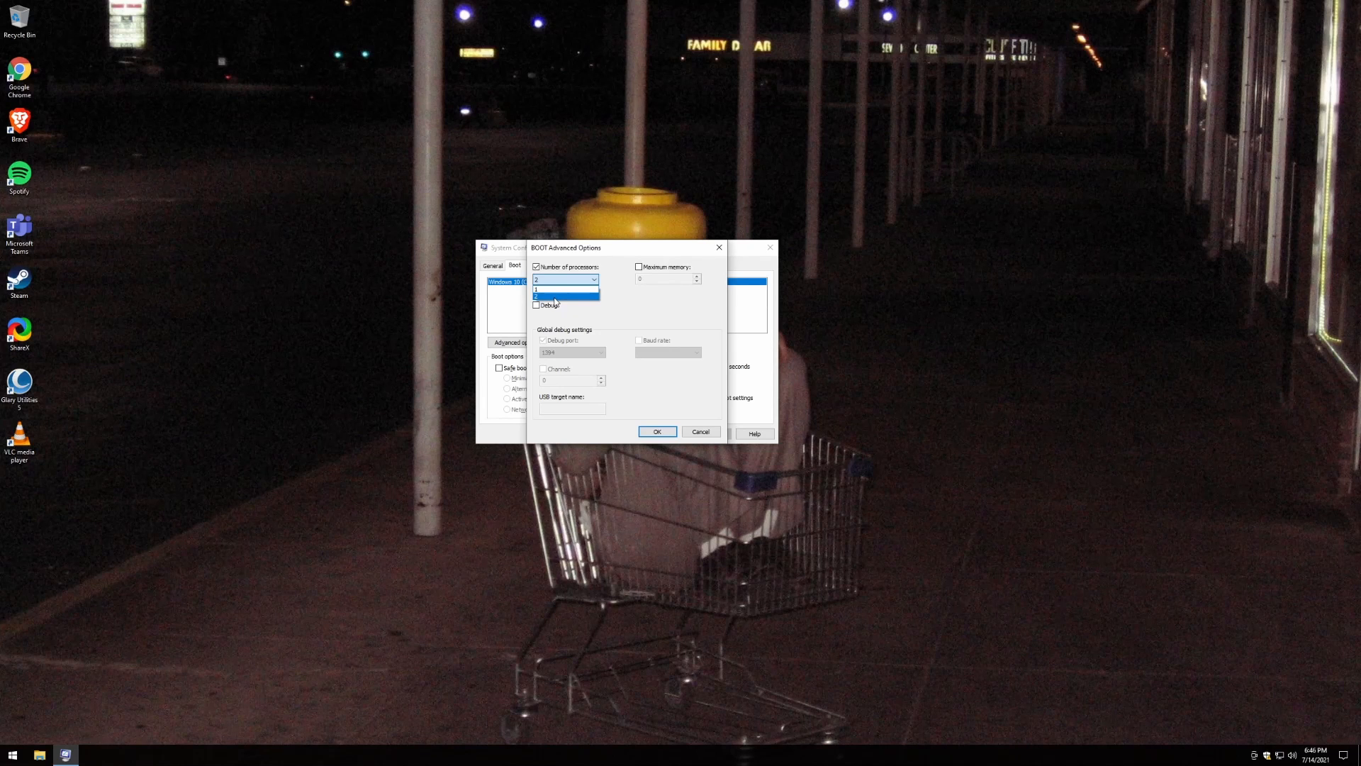
left_click(555, 297)
left_click(658, 432)
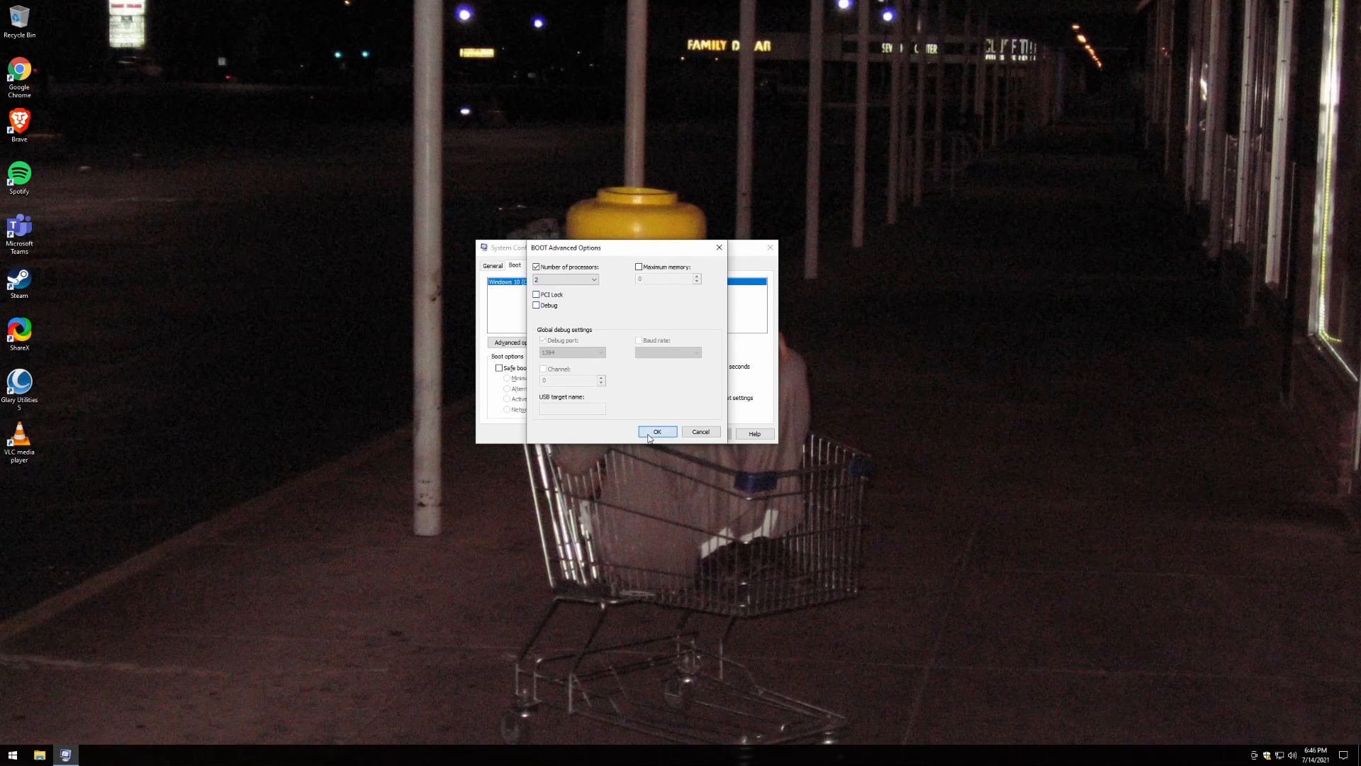
left_click(714, 434)
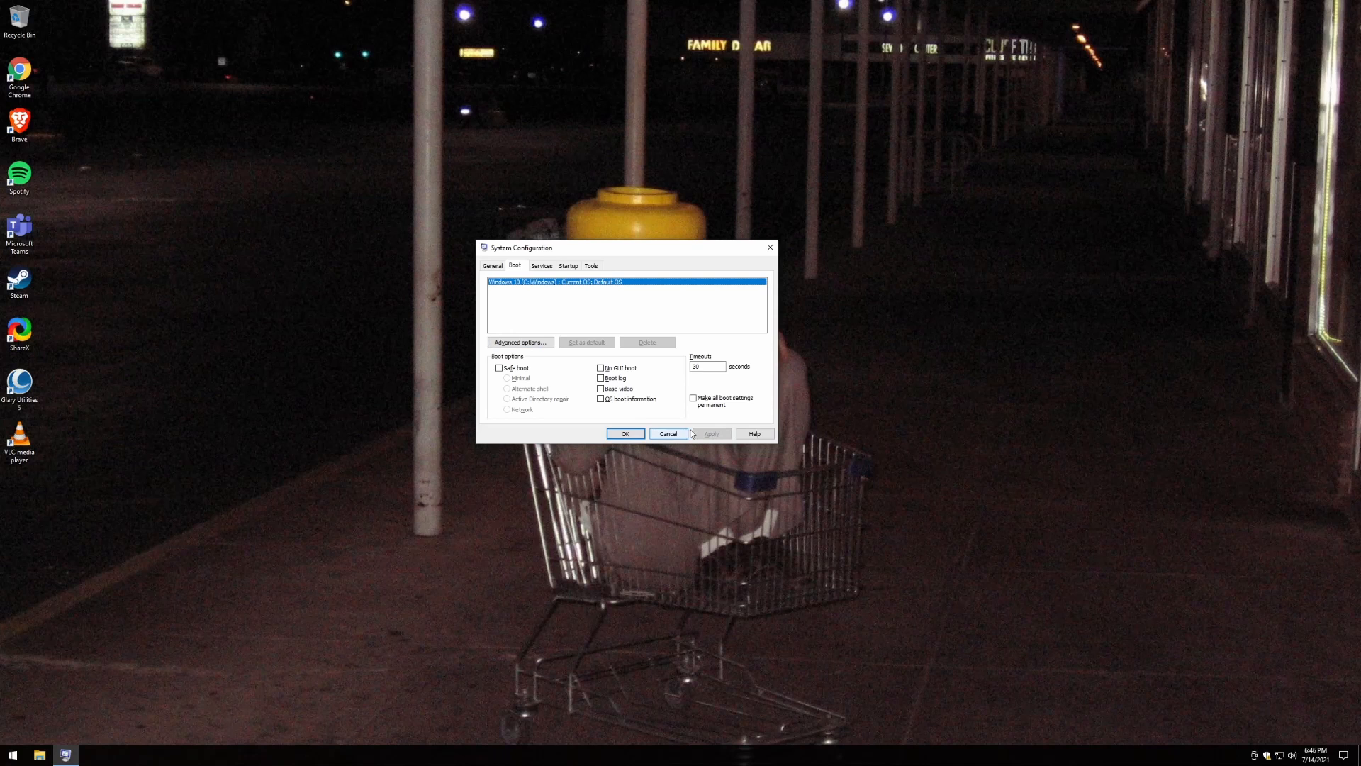
left_click(623, 434)
left_click(715, 399)
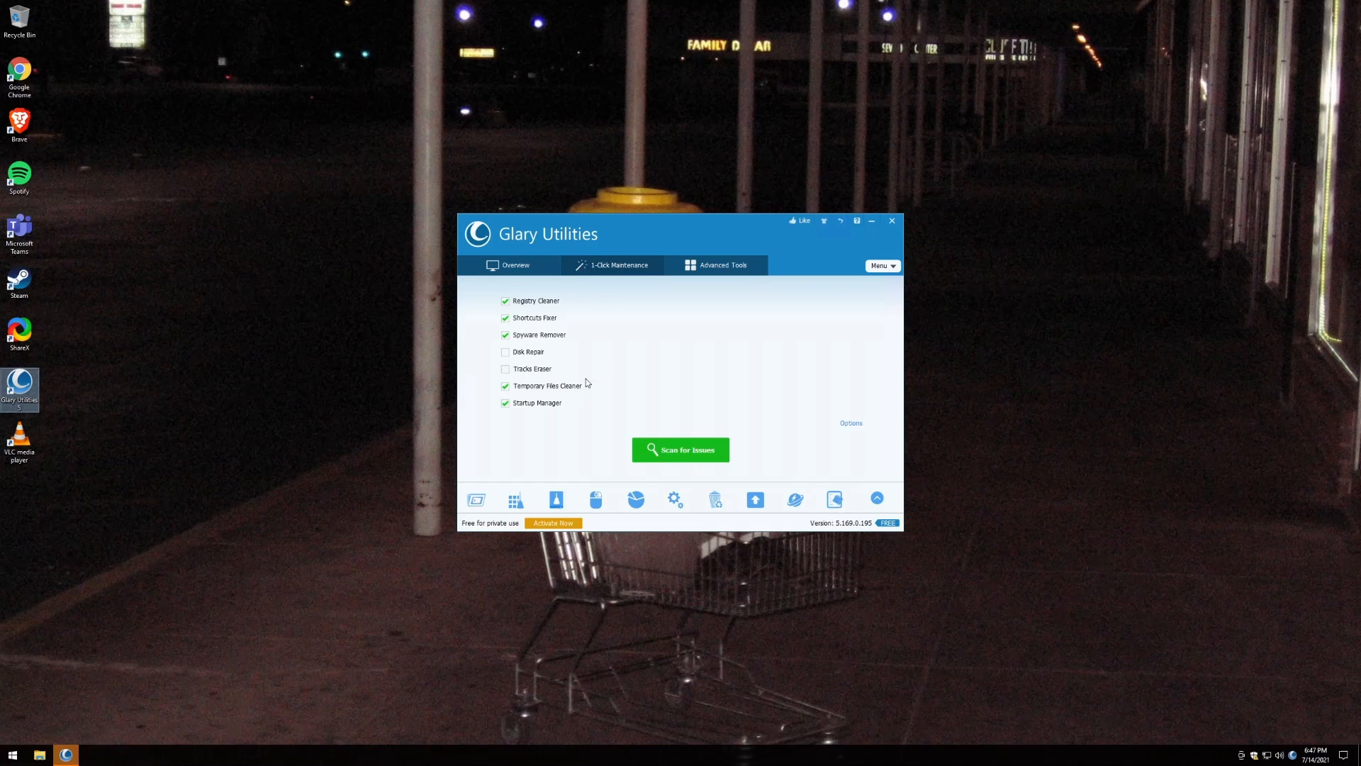
Scan for issues with Glary Utilities 1-Click Maintenance, repair the problems and close the program.
left_click(673, 456)
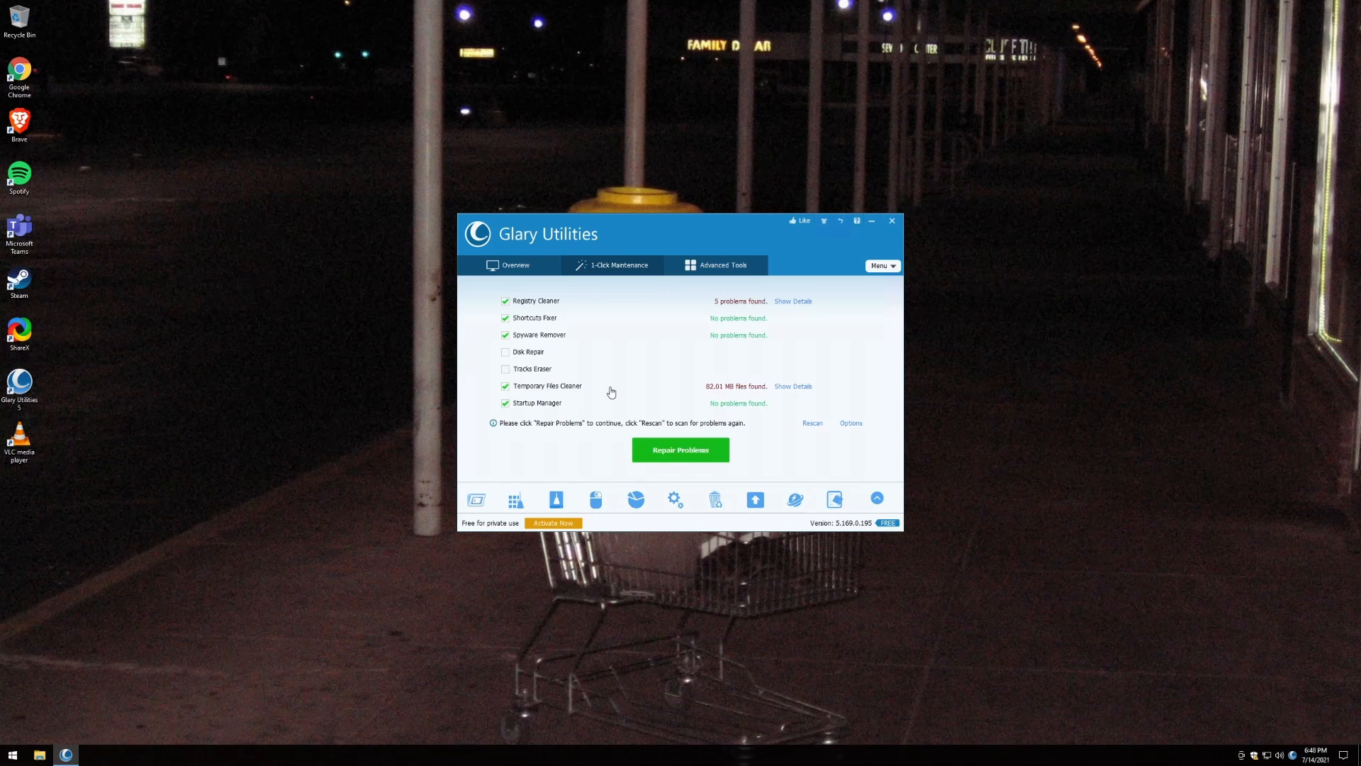
left_click(682, 455)
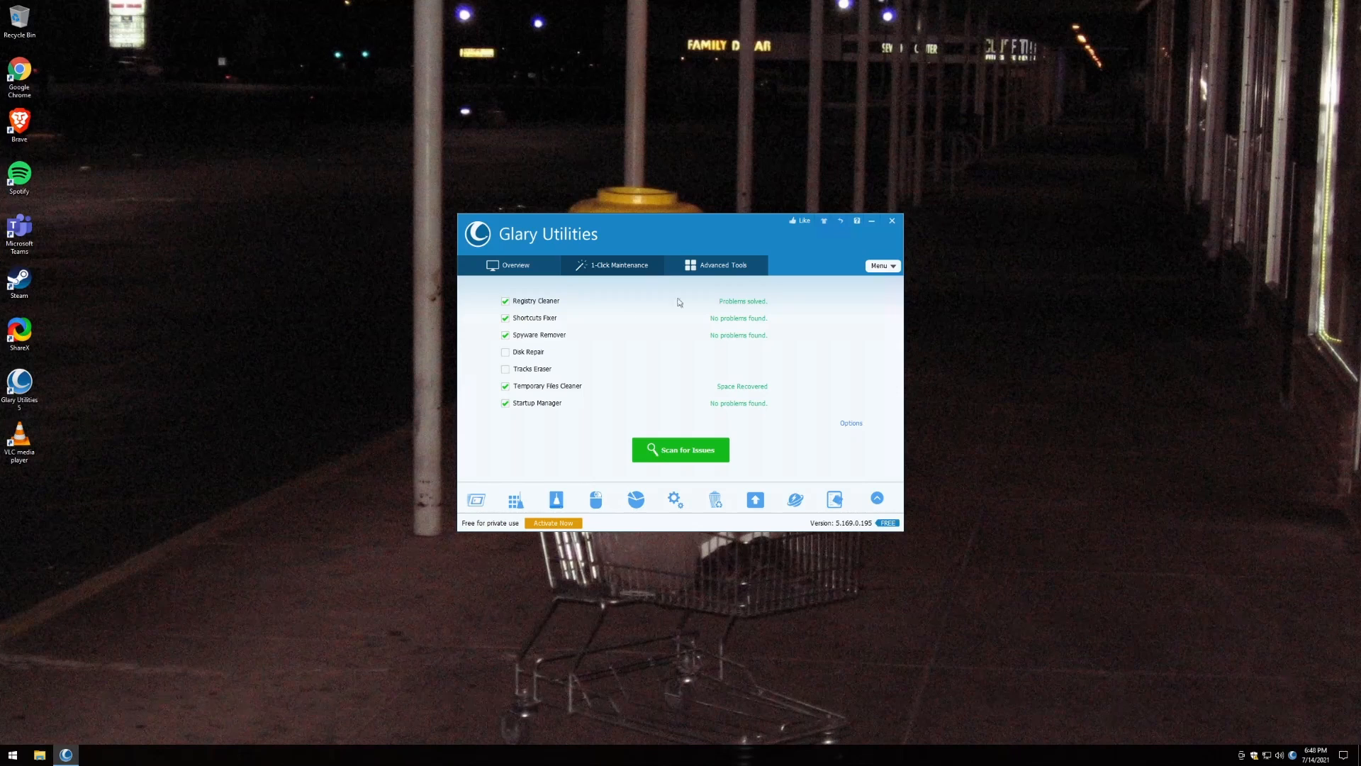
left_click(895, 222)
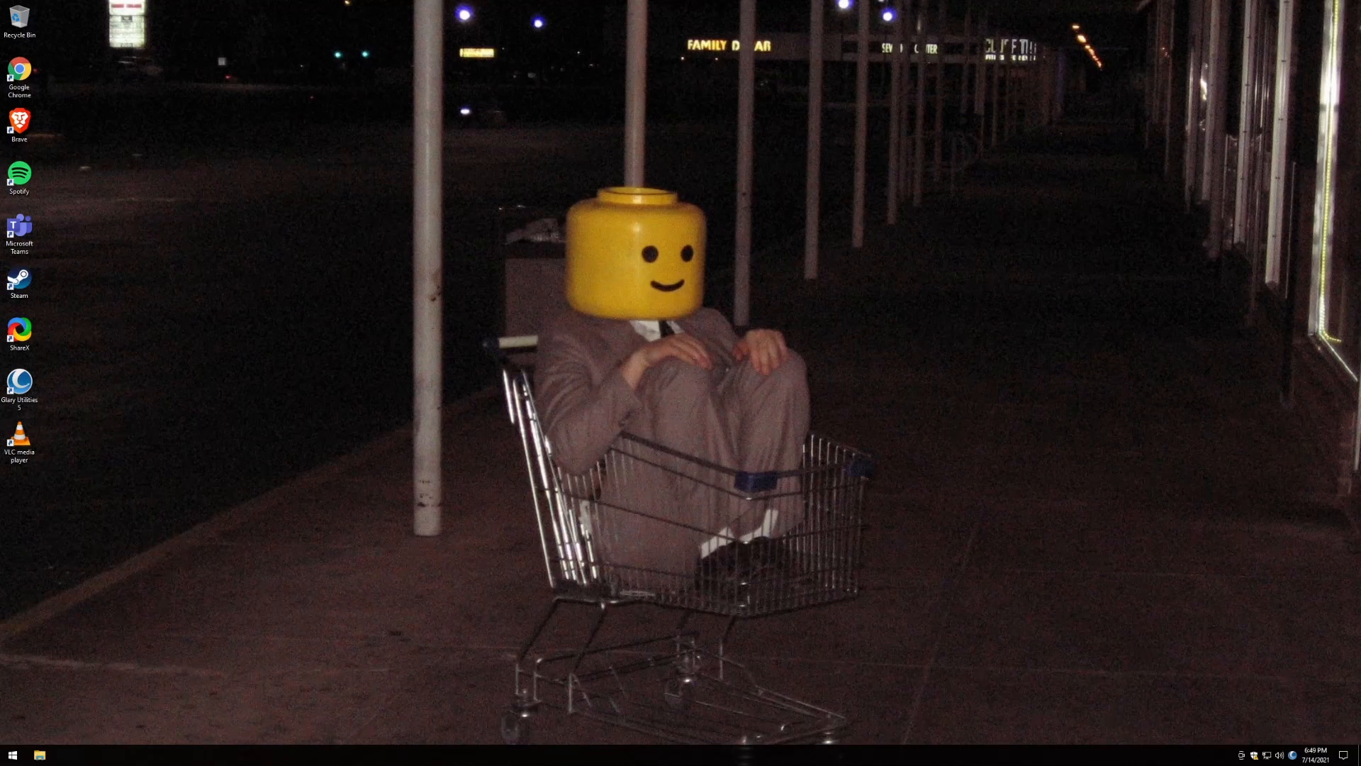
Review the startup programs in Task Manager with the name column and window widened, and close Task Manager.
right_click(546, 755)
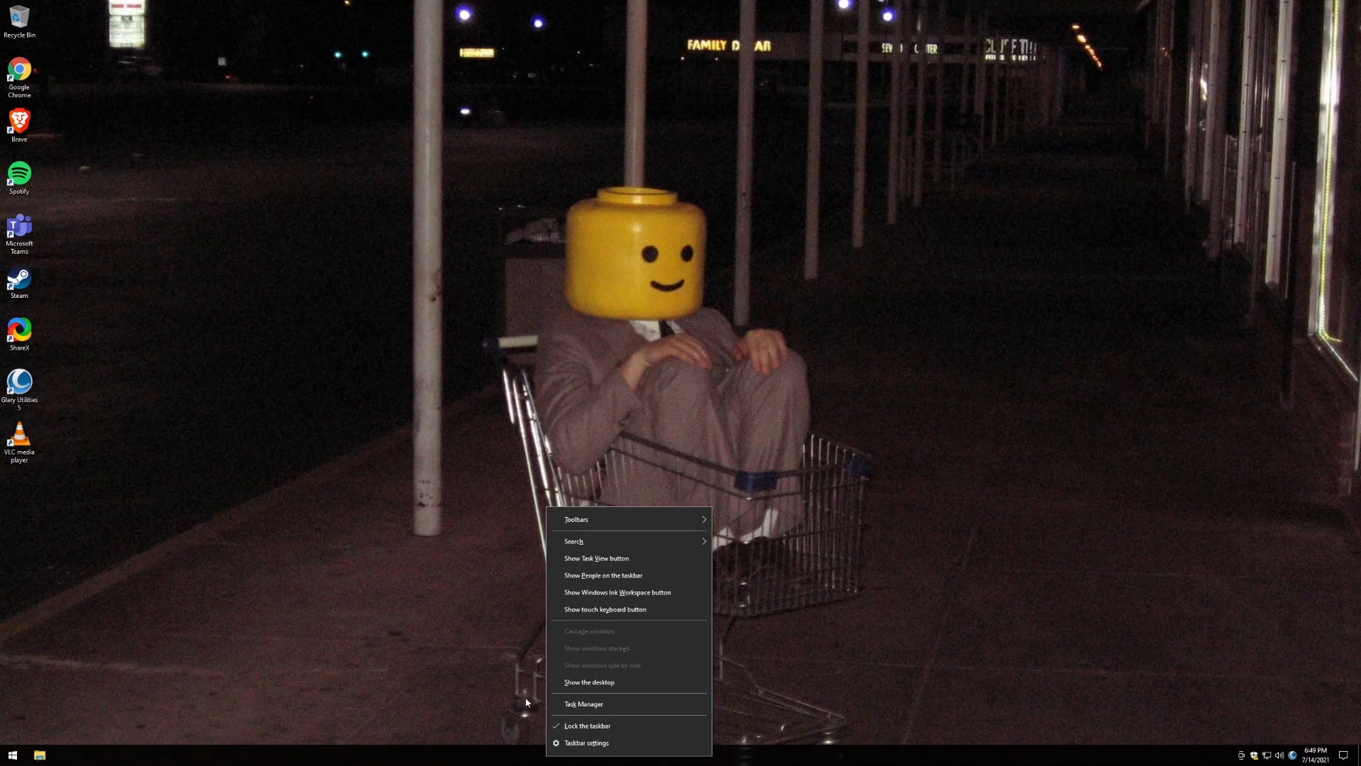
left_click(558, 704)
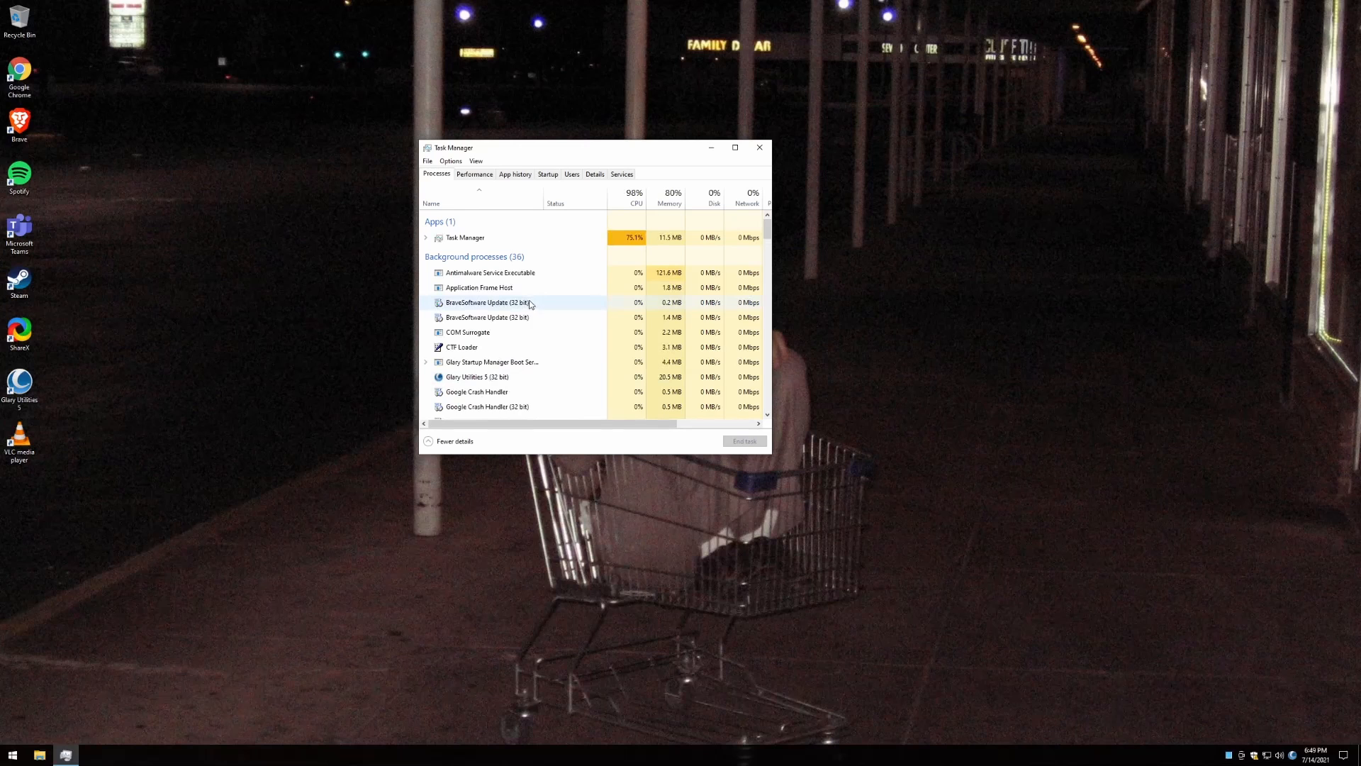
left_click(548, 175)
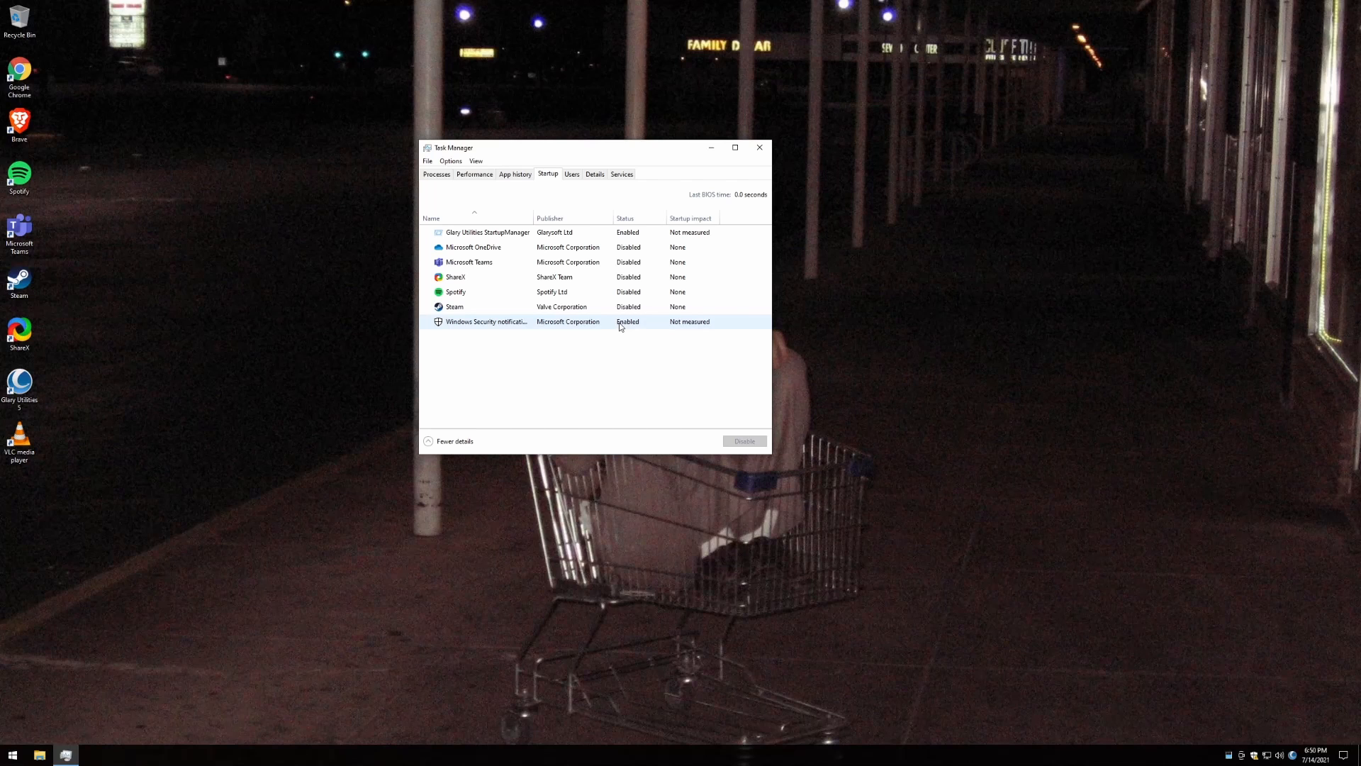
left_click_drag(533, 219, 620, 219)
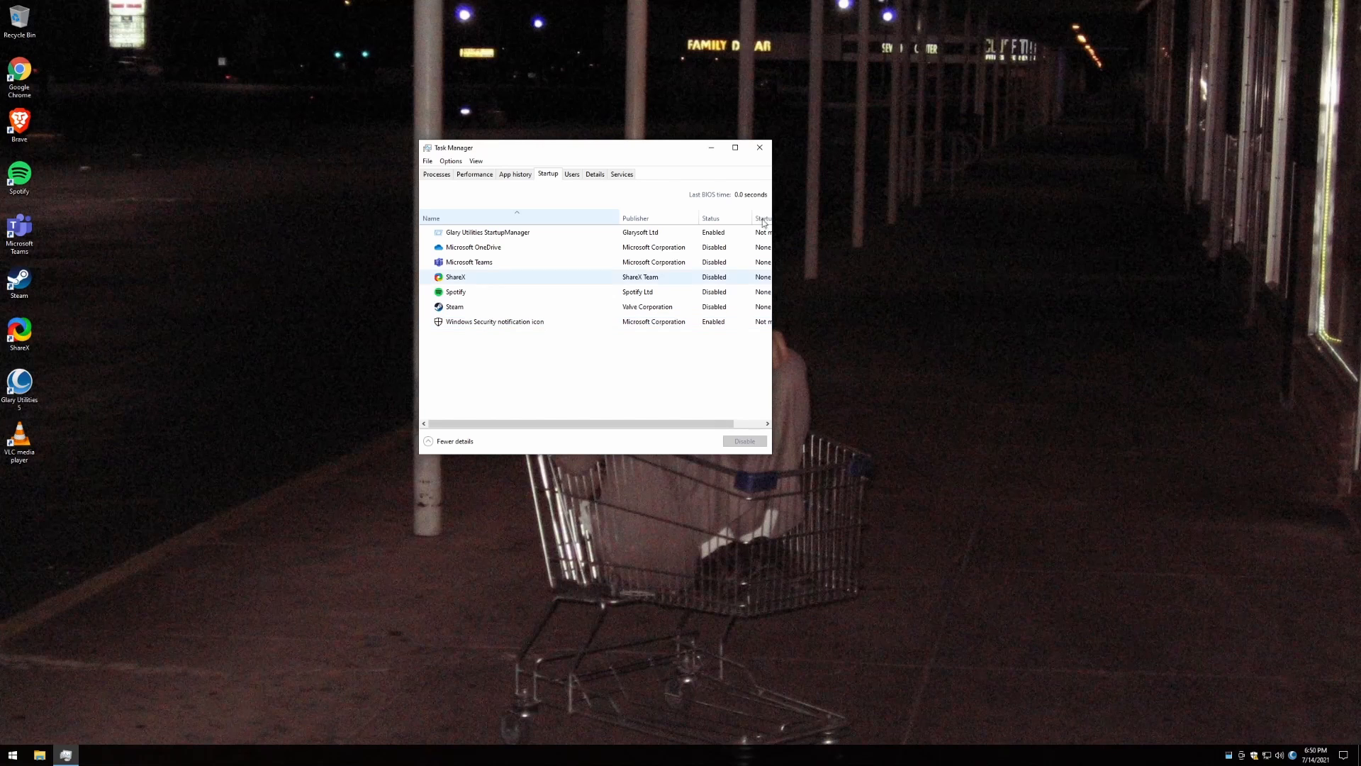
left_click_drag(772, 219, 932, 220)
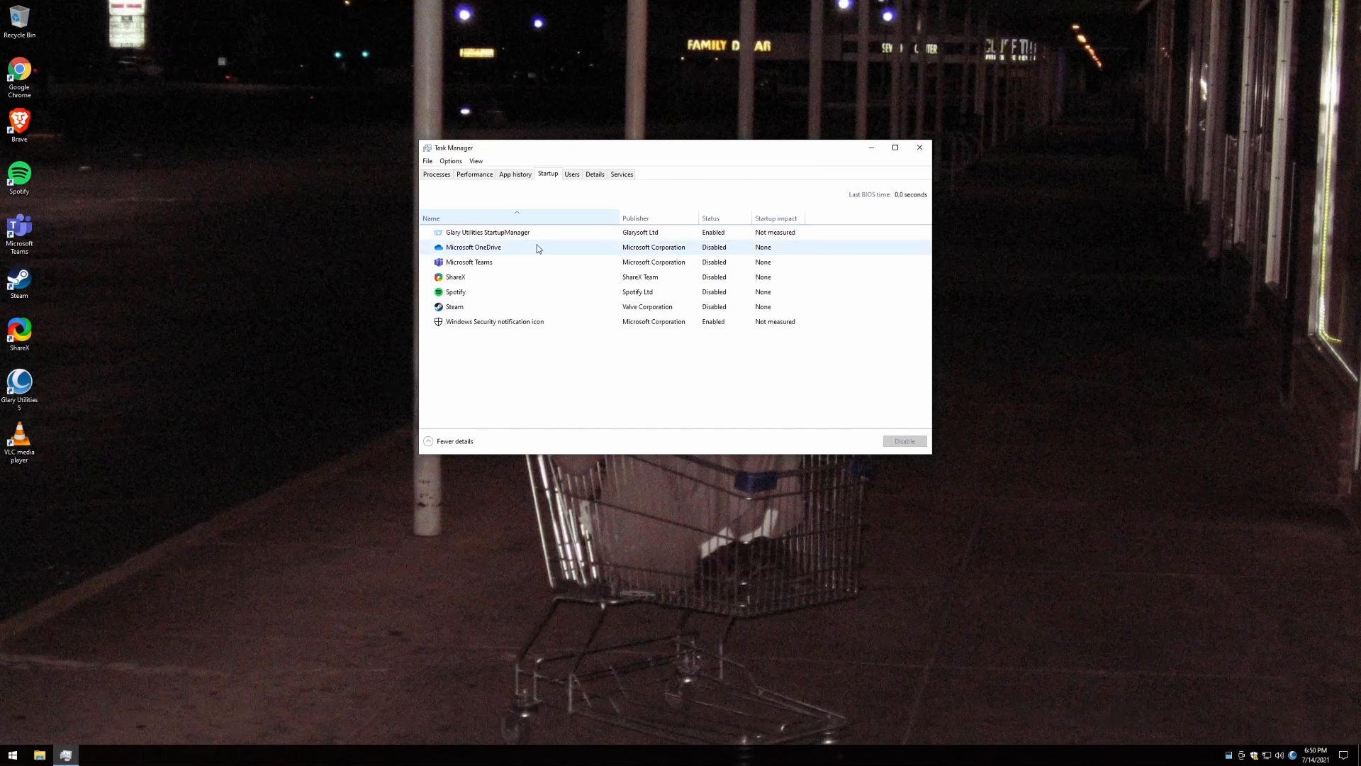
left_click(920, 147)
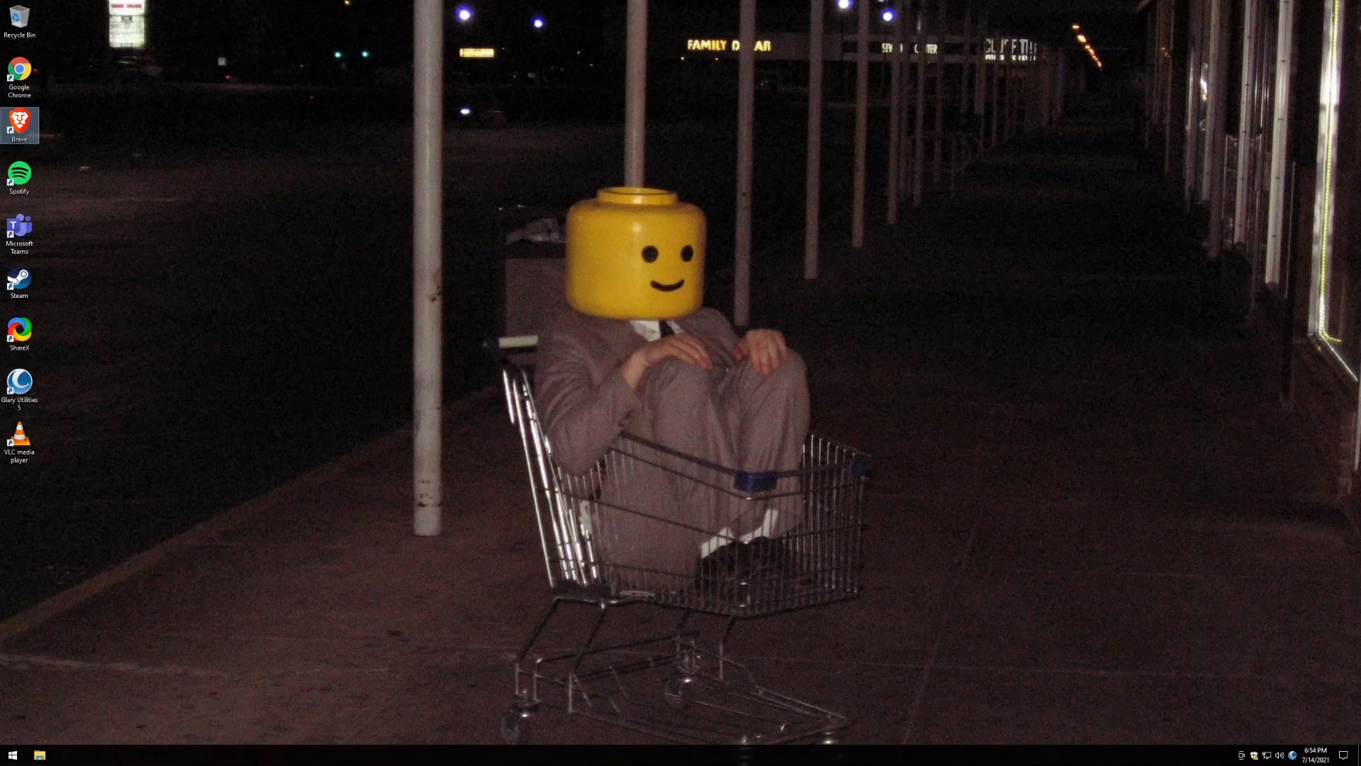
Switch to the Brave browser, load speedtest.net and close the leftover blank tab.
double_click(27, 131)
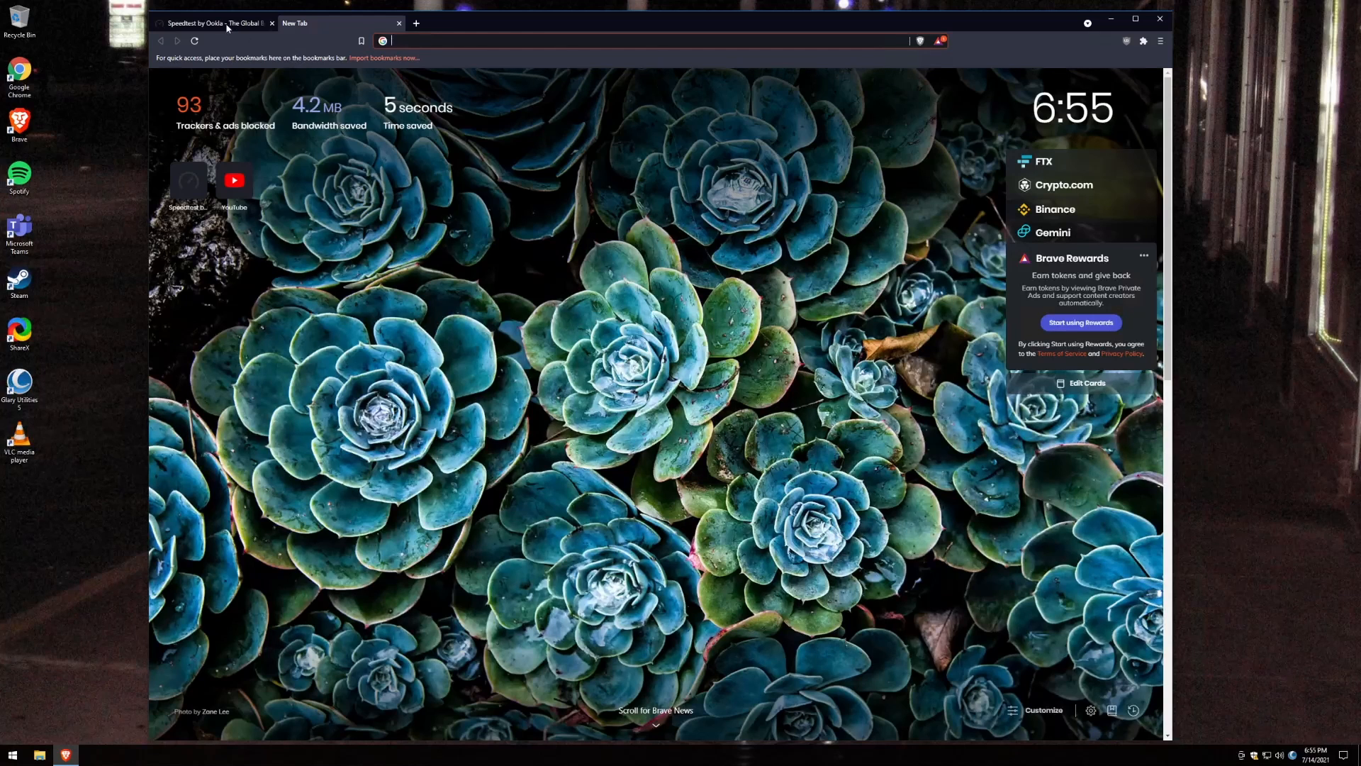
left_click(272, 24)
left_click(290, 24)
type("speedtest.net")
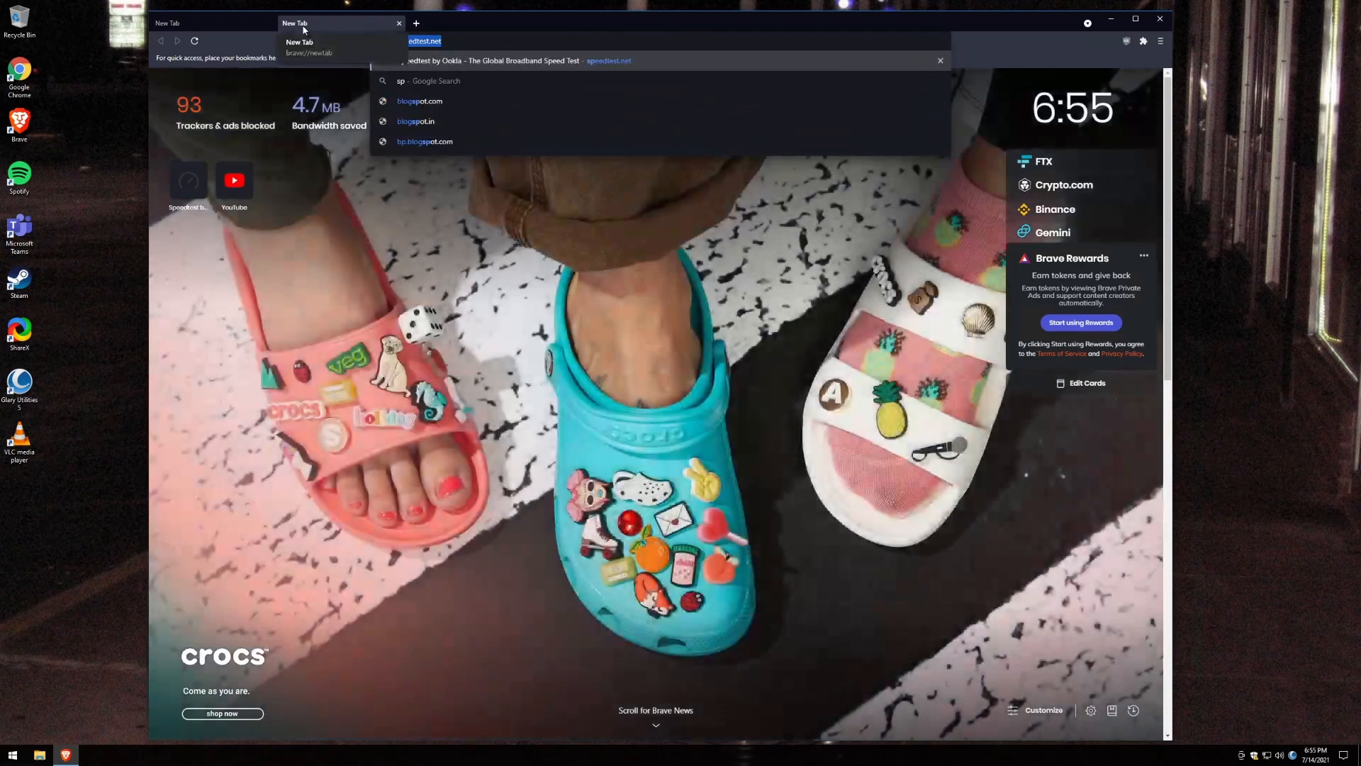
key("Return")
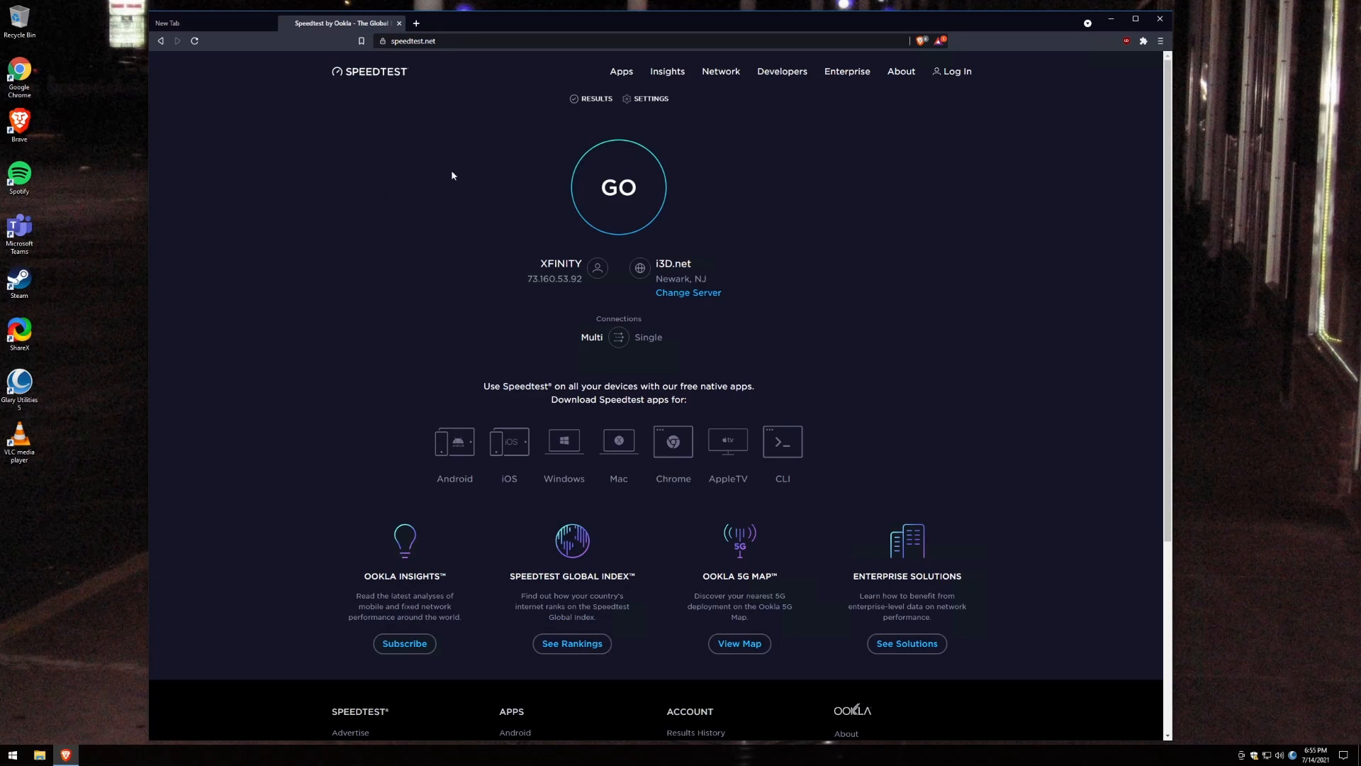
left_click(273, 24)
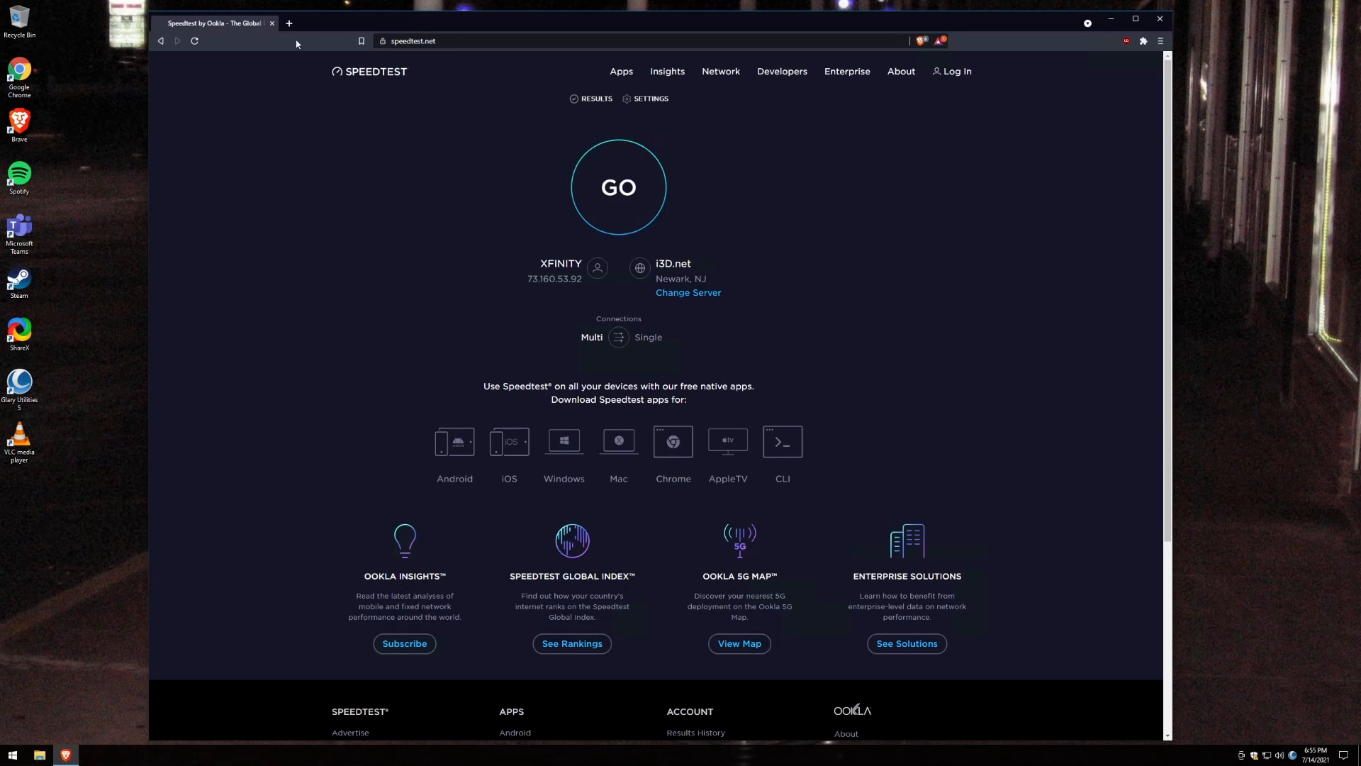
Search the web for "chrome store" from a new tab and open the Chrome Web Store extensions page.
left_click(289, 24)
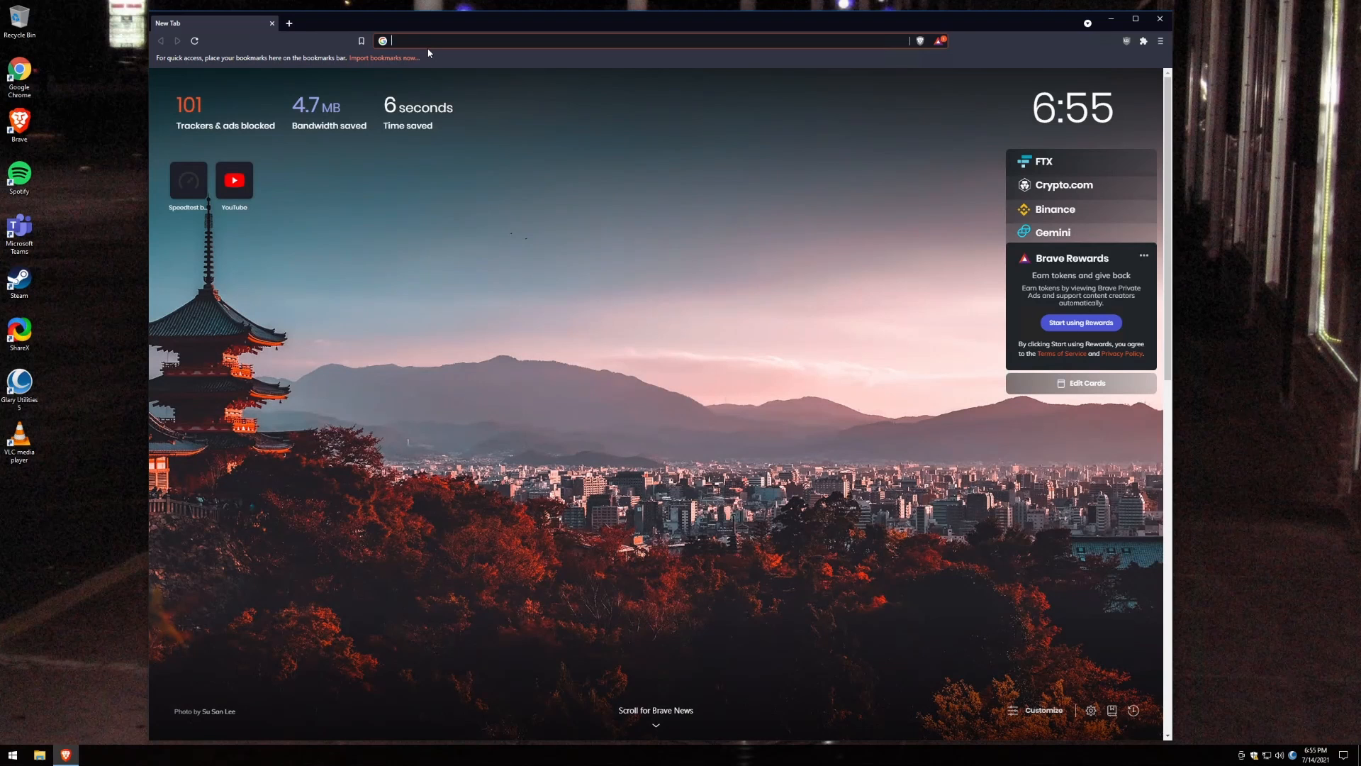
type("ex")
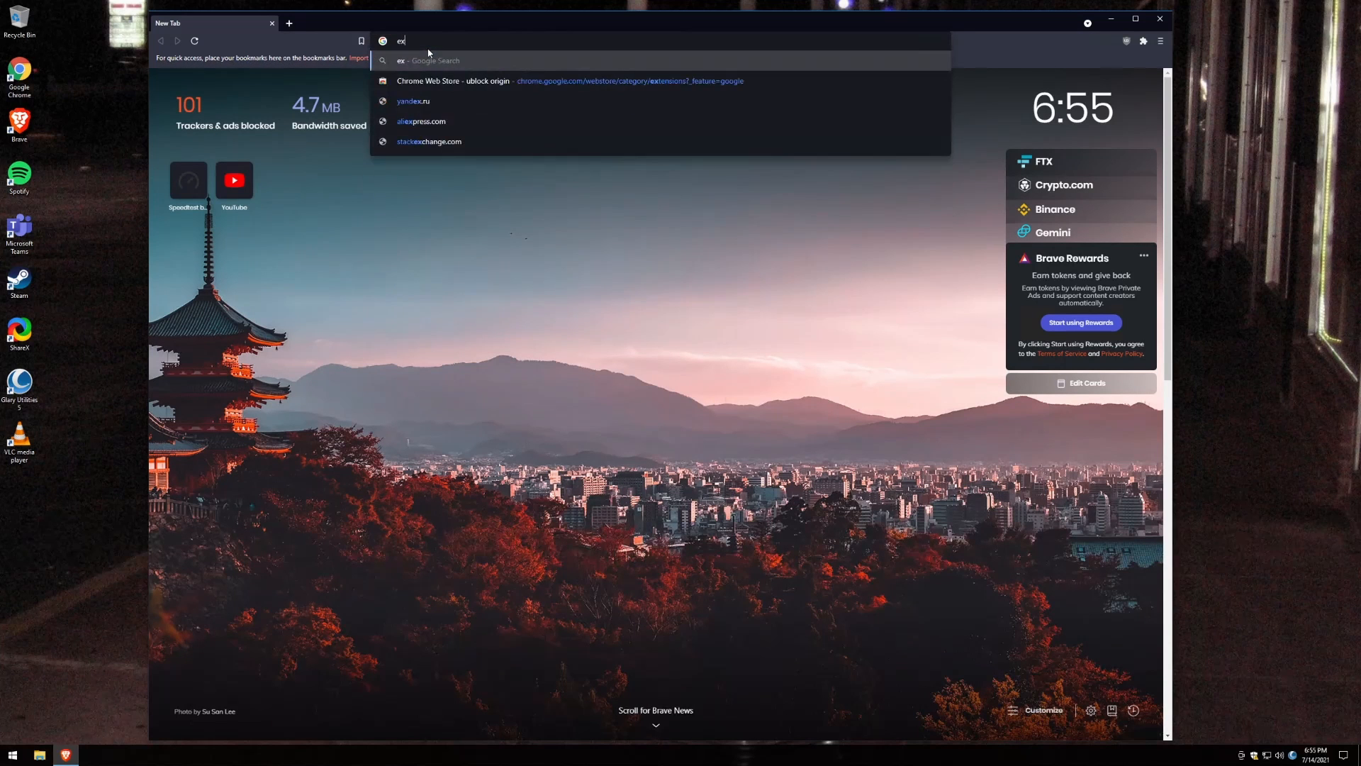
key("BackSpace")
key("BackSpace")
type("chrome store")
key("Return")
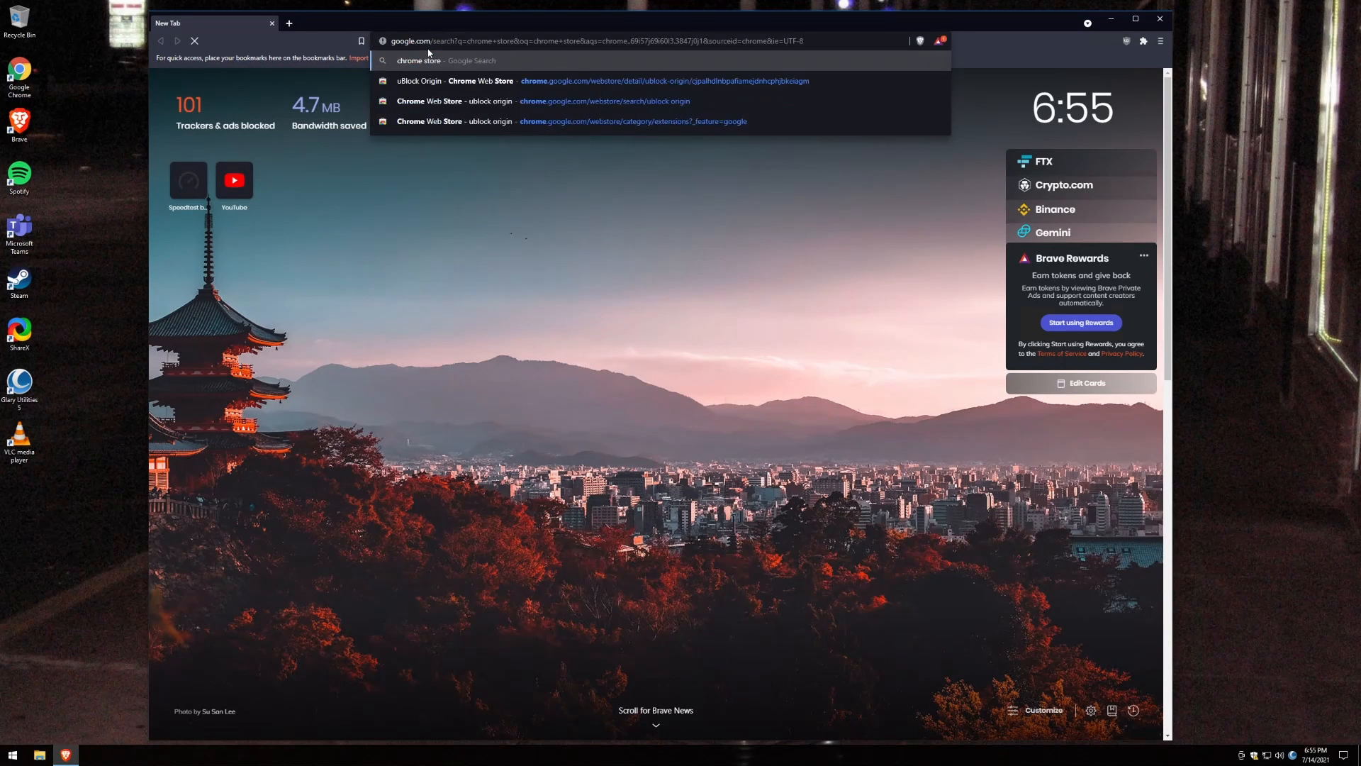
left_click(358, 173)
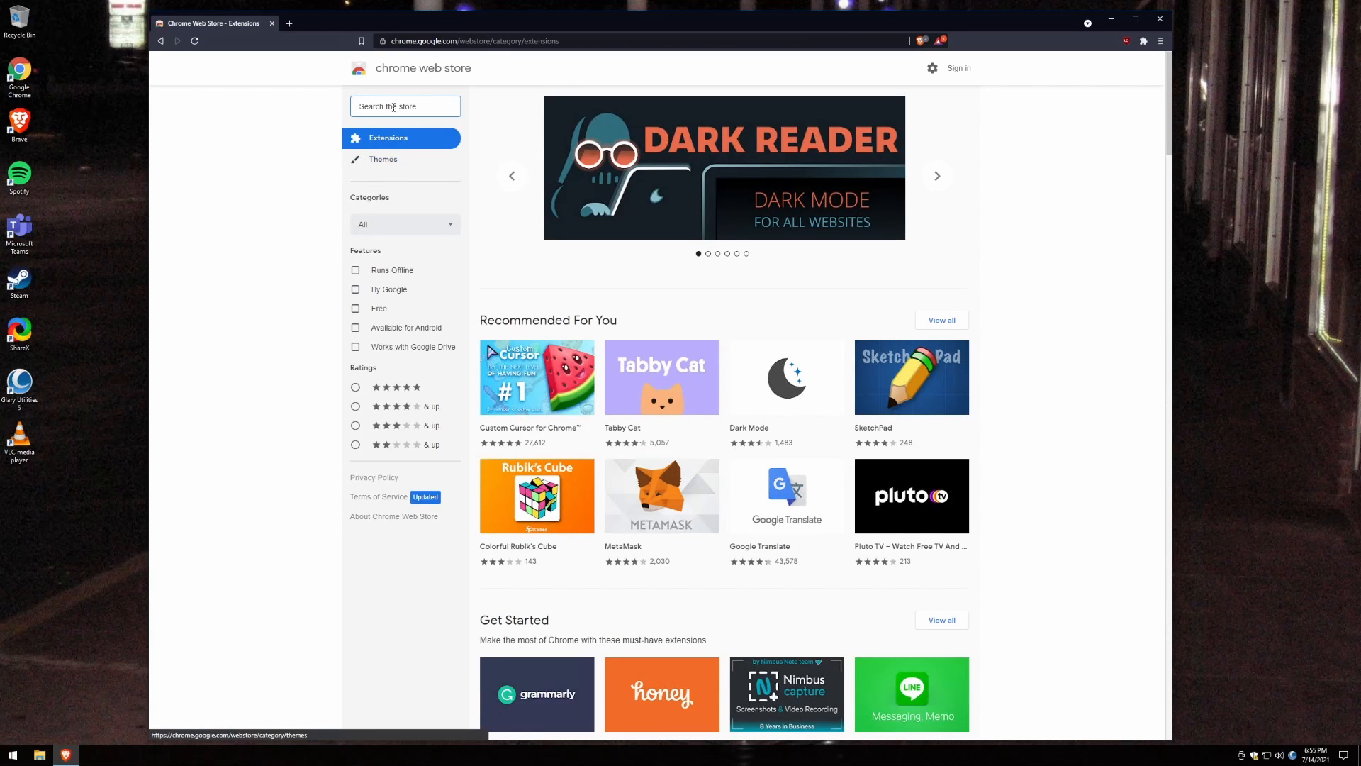
Search the Chrome Web Store for "ublock".
left_click(393, 107)
type("ublock")
key("Return")
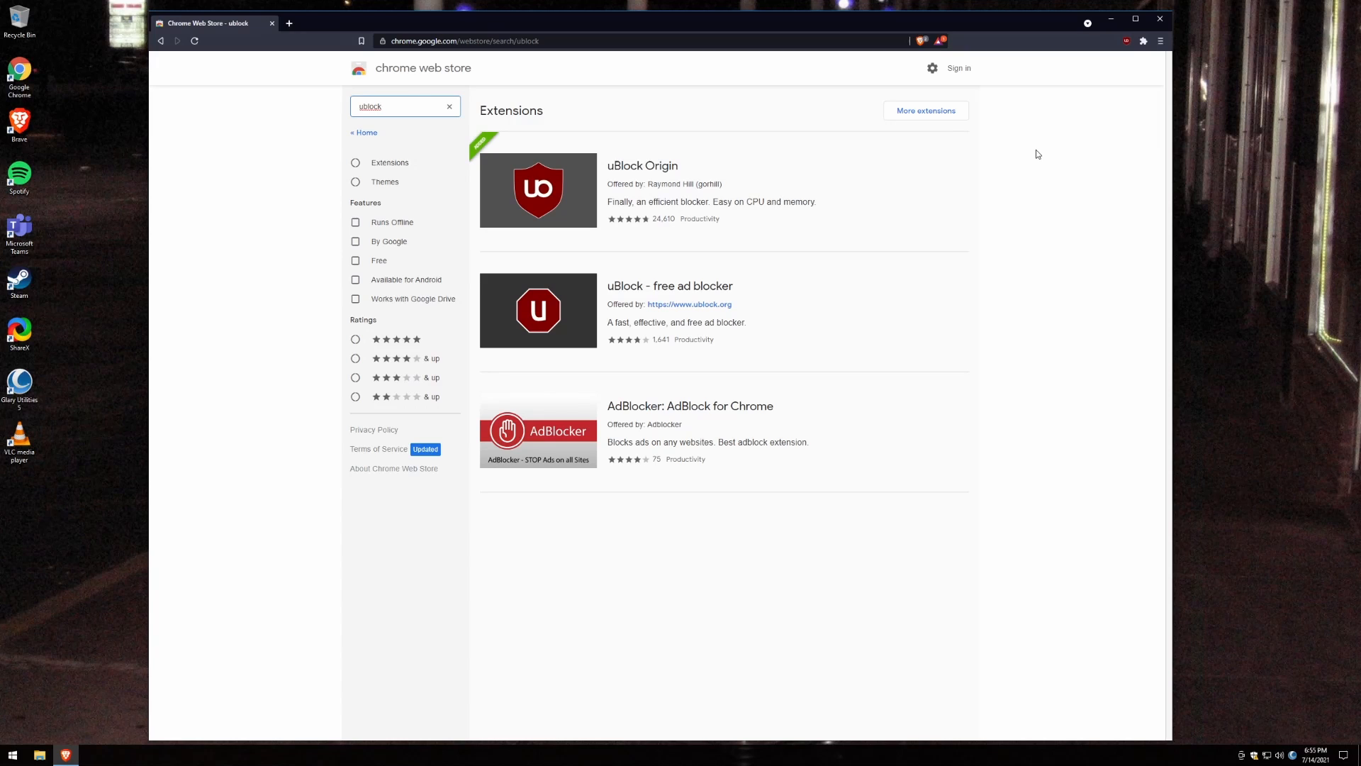
Check the browser's installed extensions and replace the Chrome Web Store tab with a new blank tab.
left_click(1144, 41)
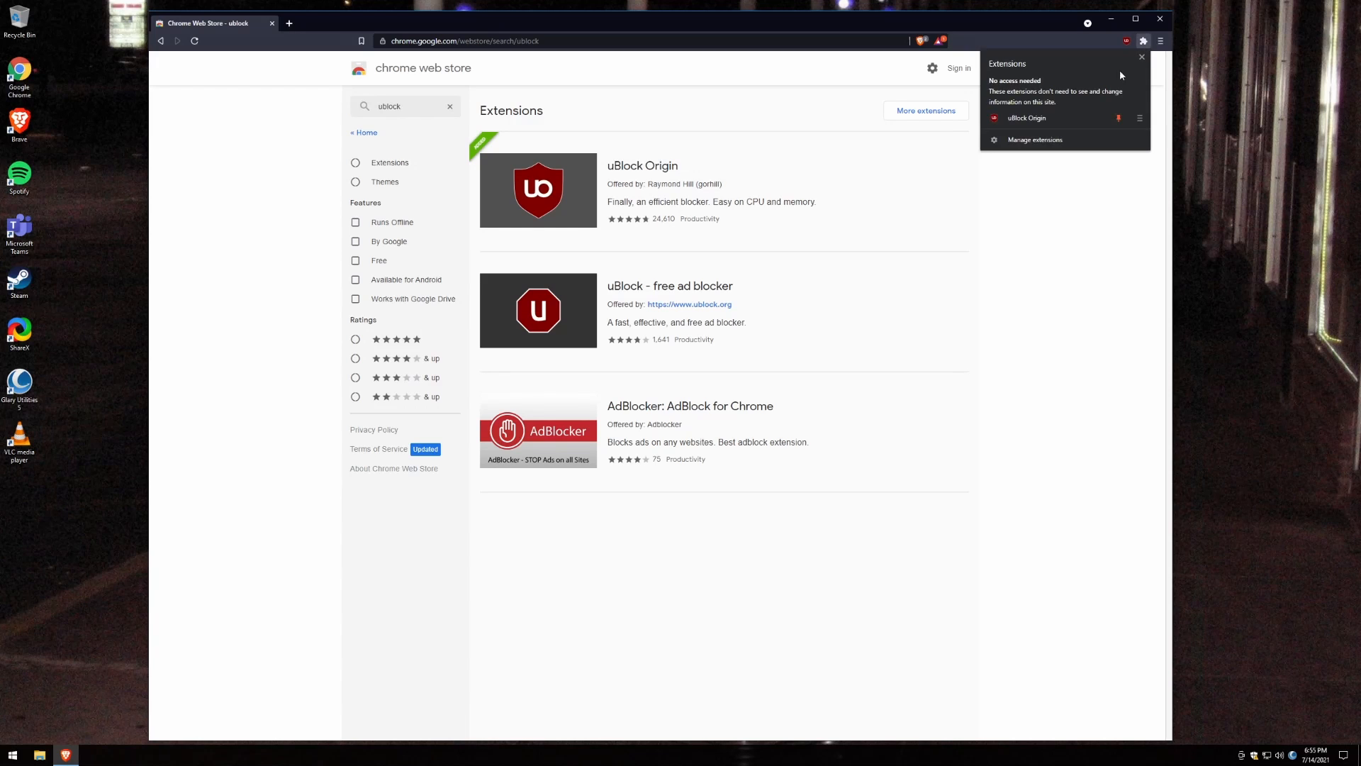
left_click(1089, 188)
left_click(289, 22)
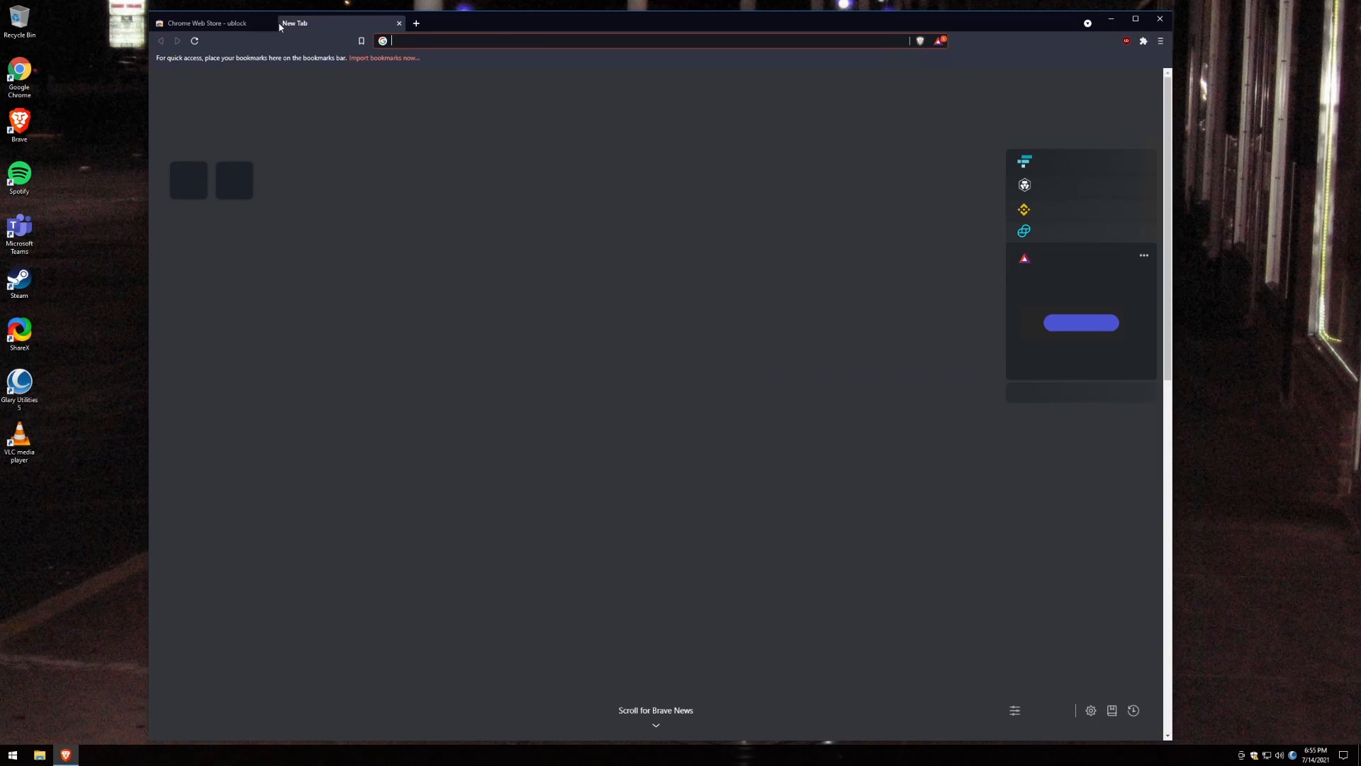
left_click(269, 22)
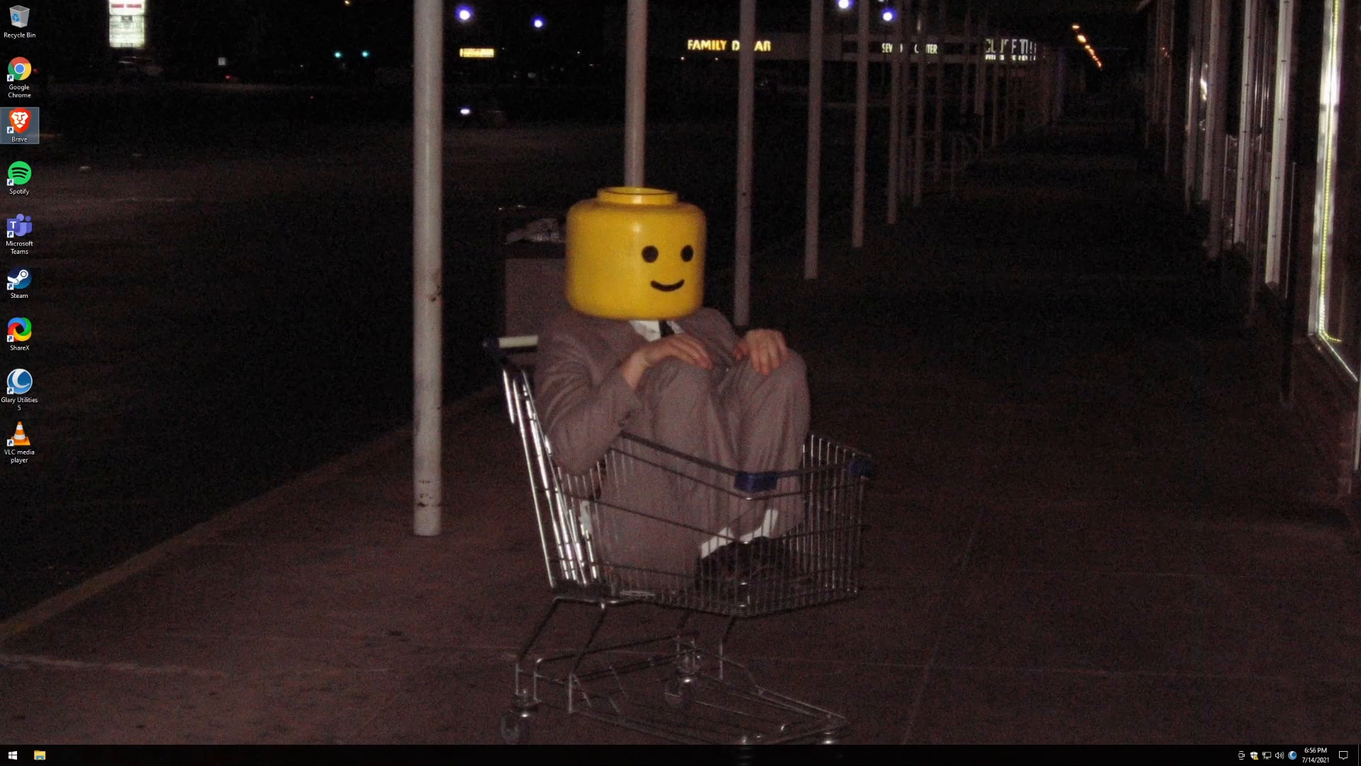
View the PC's drives in File Explorer and open the Downloads folder.
left_click(39, 755)
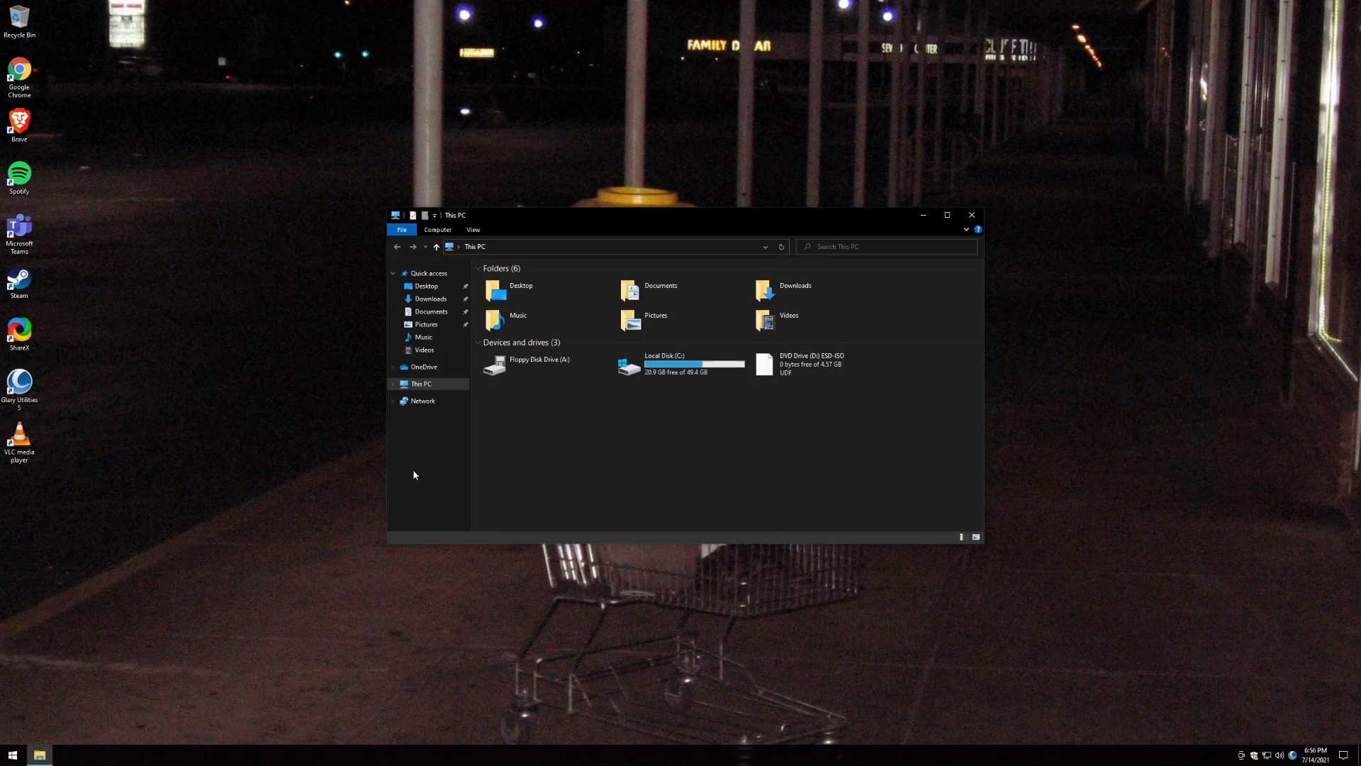
left_click(971, 215)
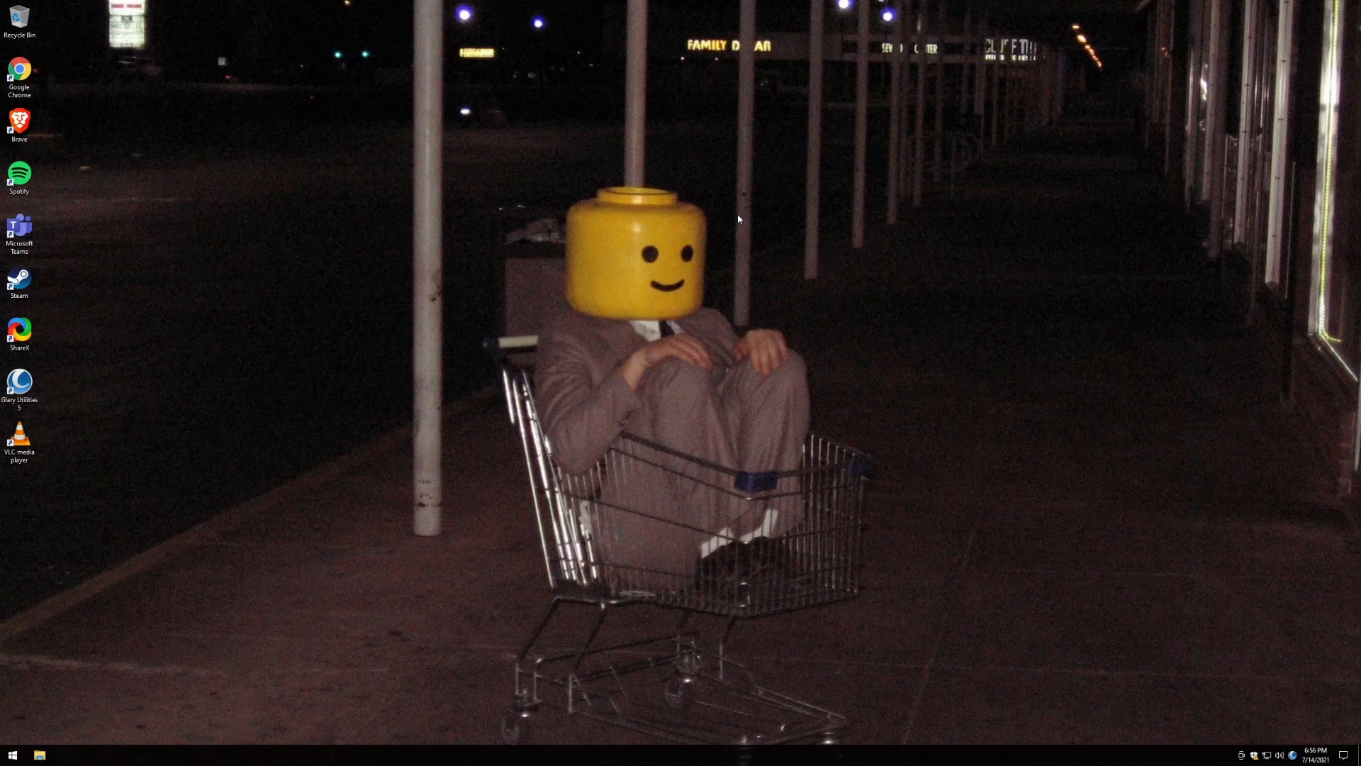
left_click(39, 754)
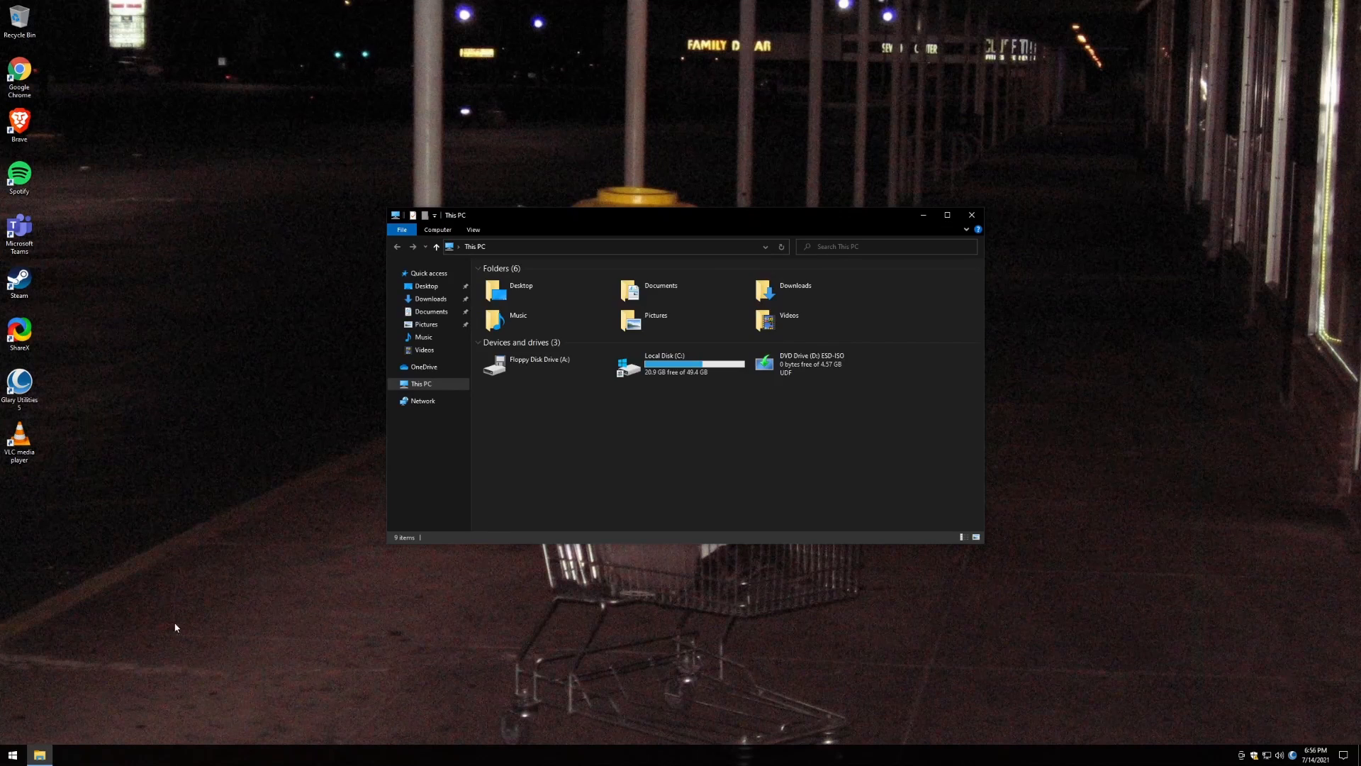
left_click(426, 286)
left_click(432, 299)
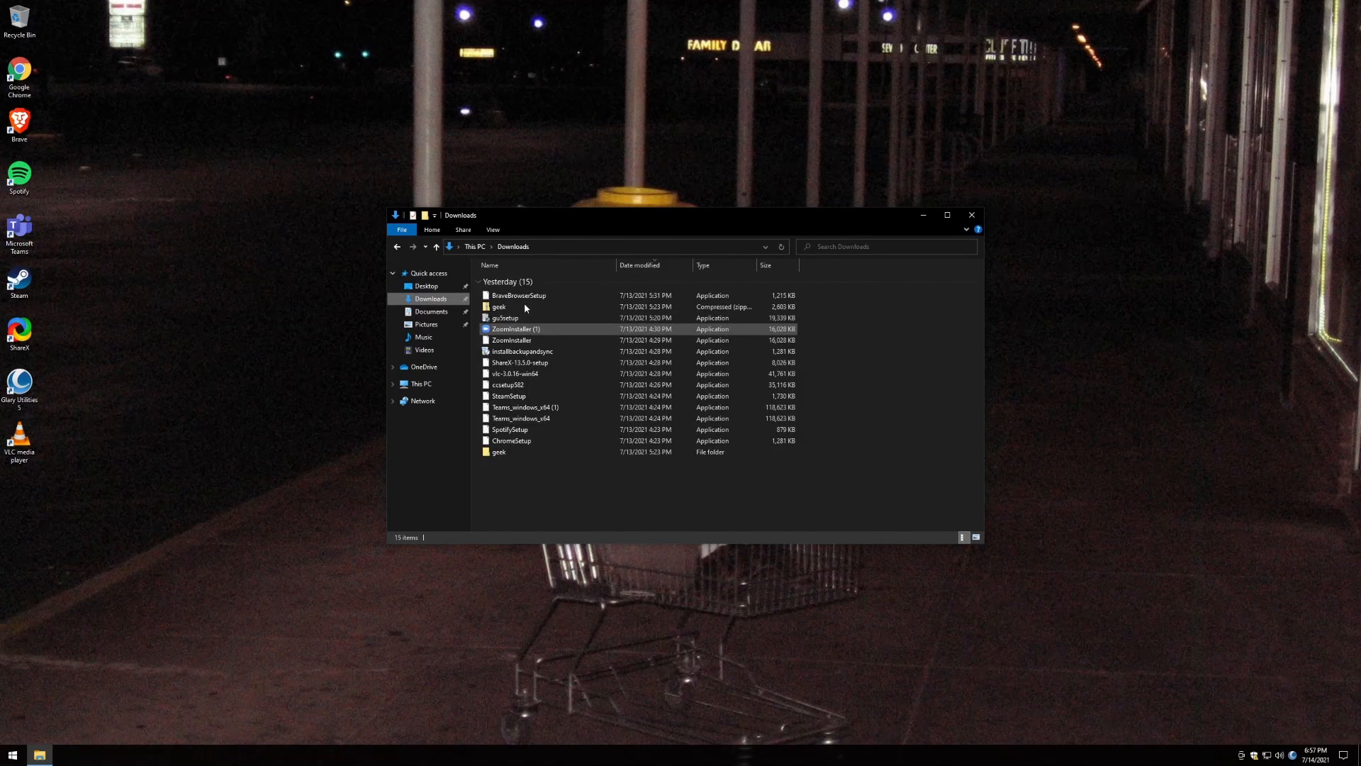
Switch to the Brave browser, search the web for "geek uninstaller" and open the geekuninstaller.com site.
double_click(19, 122)
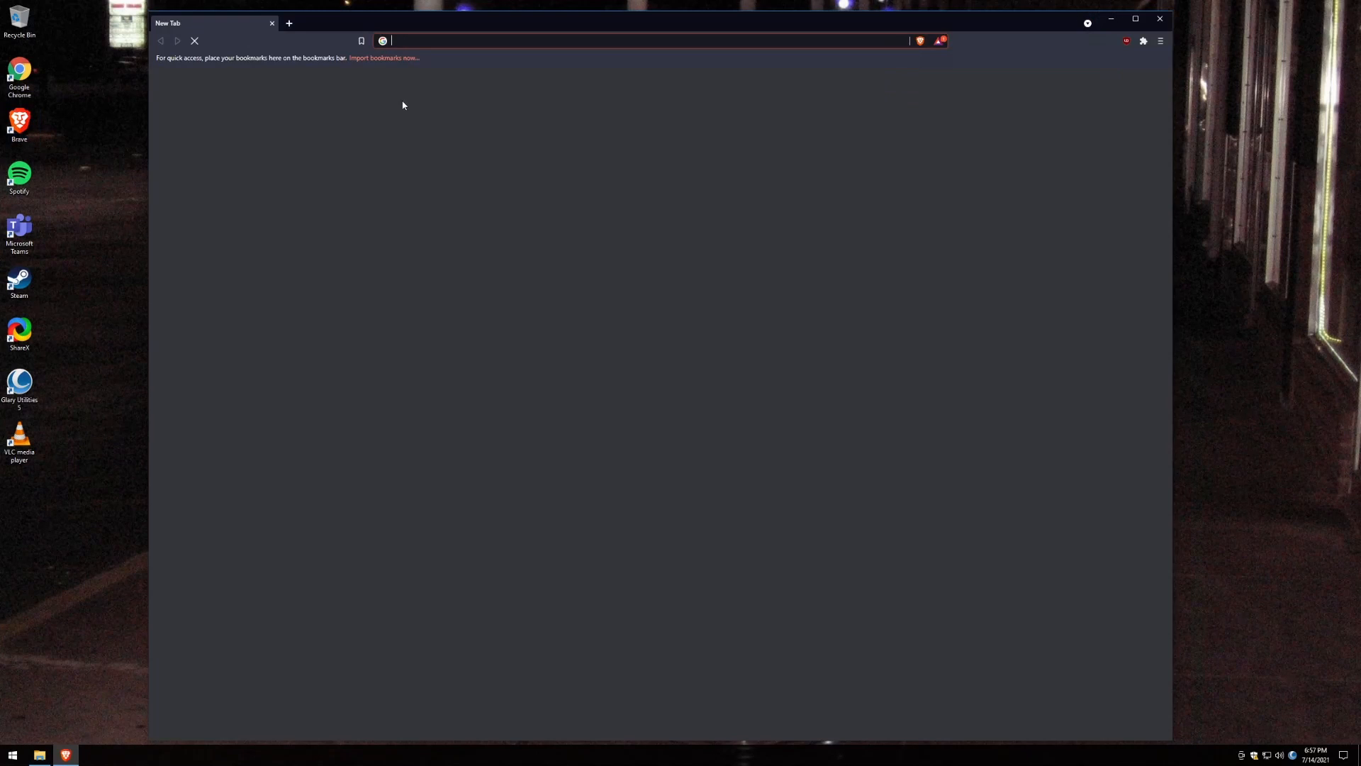
type("geek")
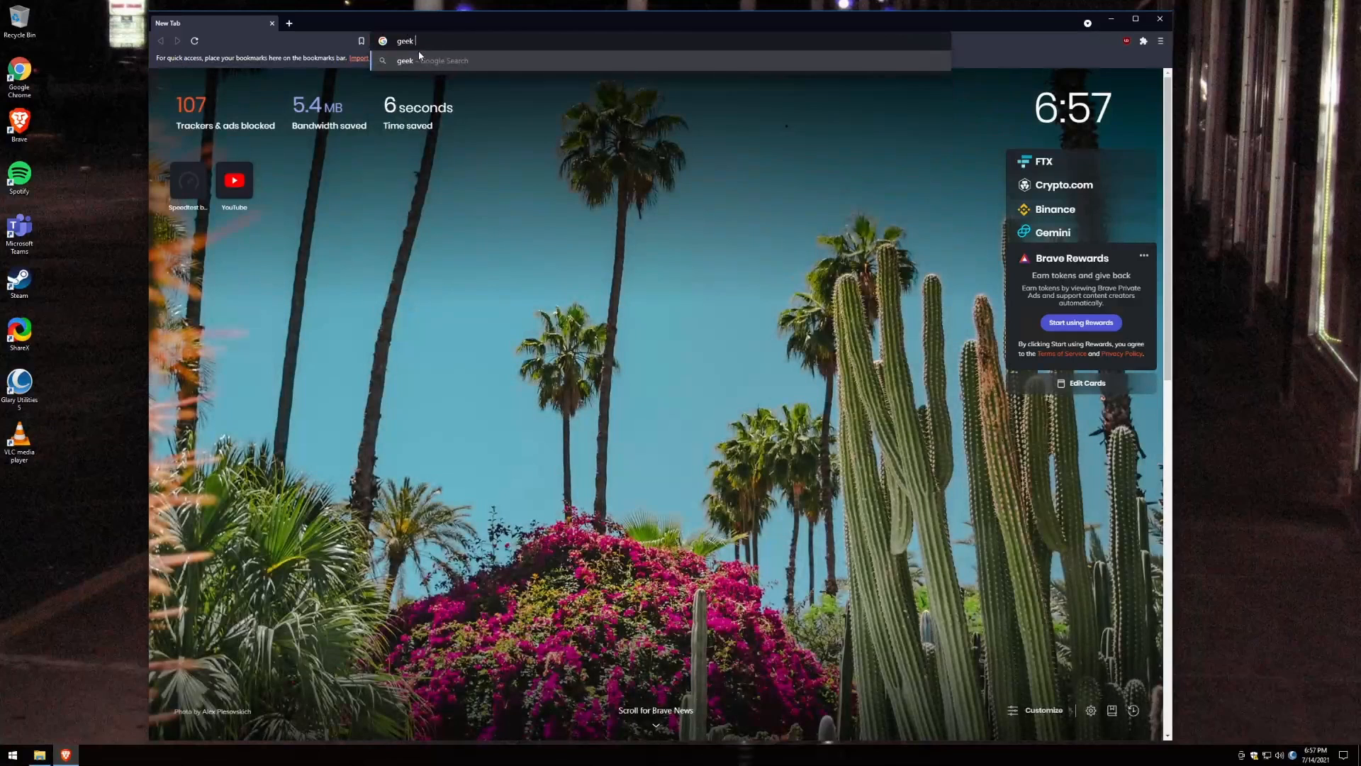
type(" uninstaller")
key("Return")
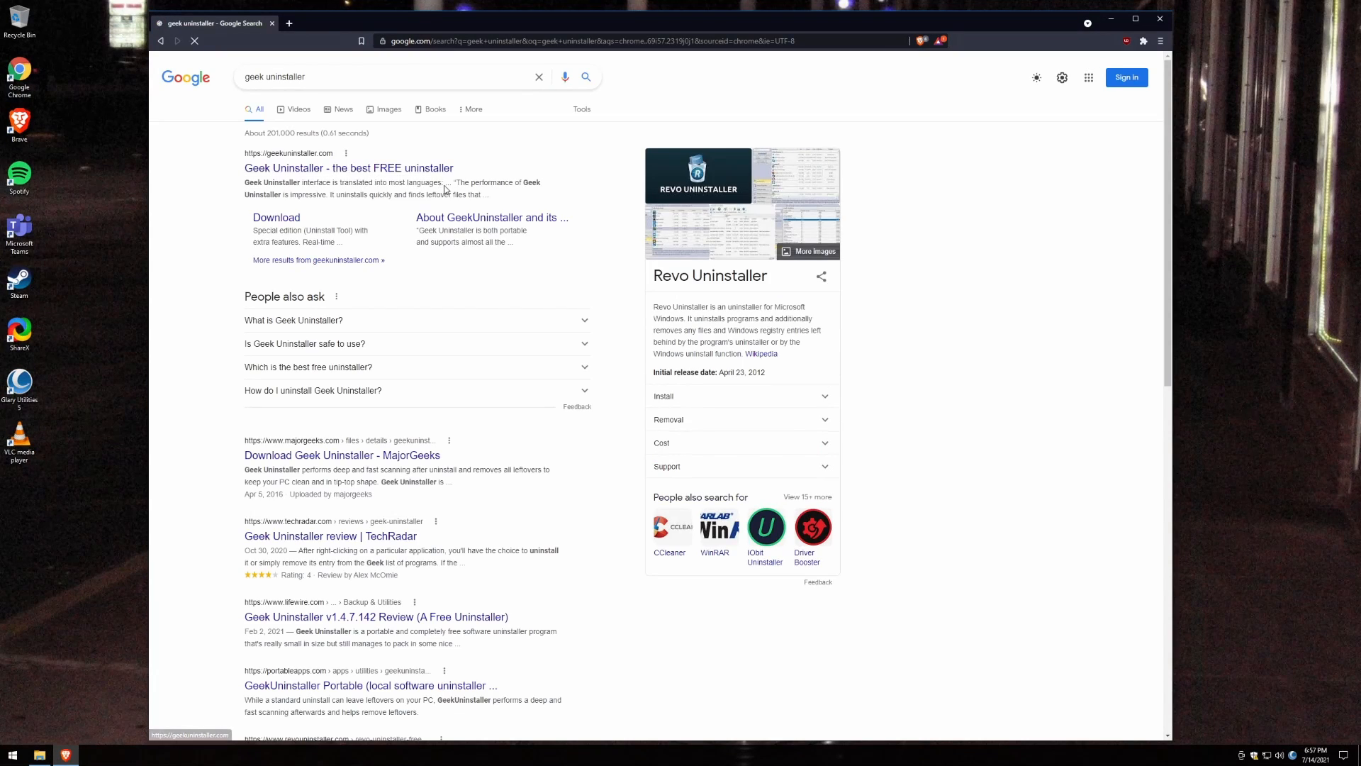
left_click(445, 169)
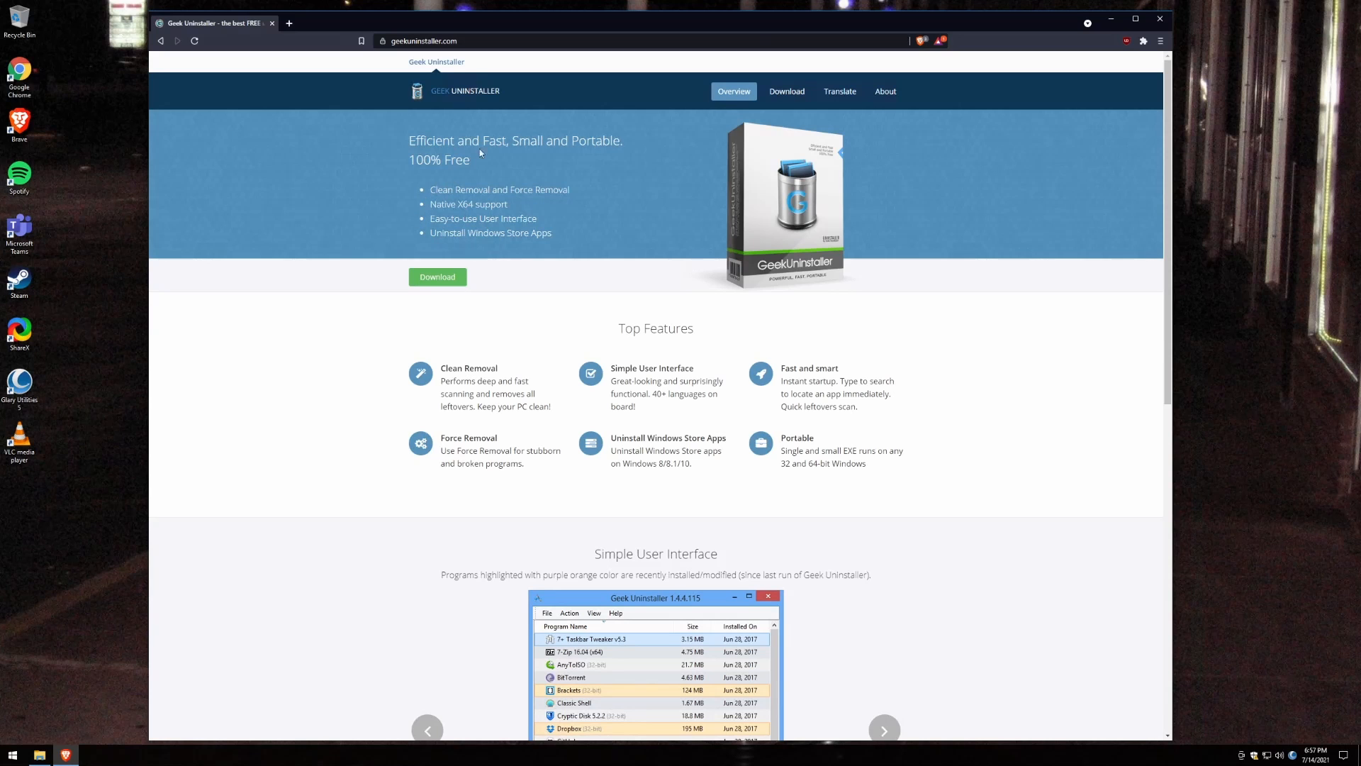
Look over the Geek Uninstaller home page's features and interface preview, and close the browser.
scroll(461, 254, "down", 4)
scroll(461, 241, "up", 4)
scroll(462, 241, "down", 7)
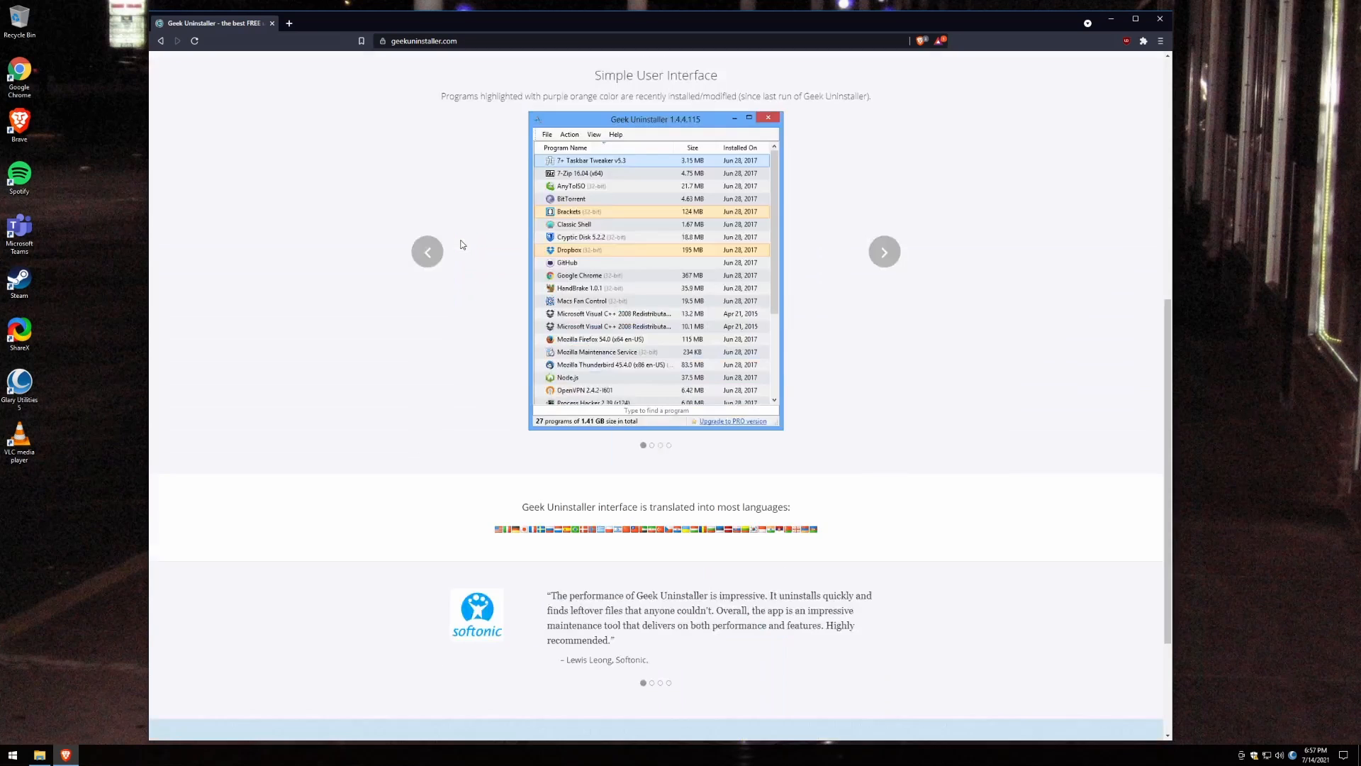
scroll(461, 245, "up", 4)
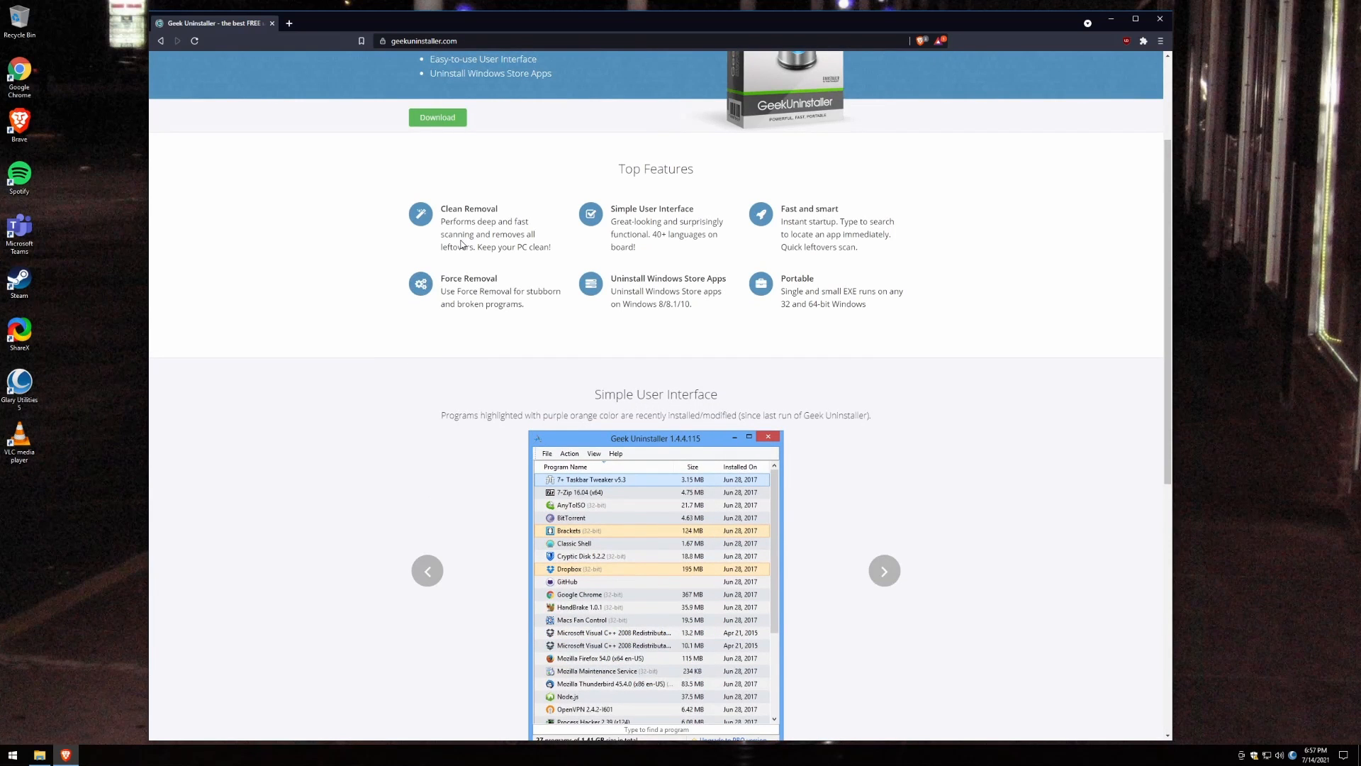
left_click(273, 26)
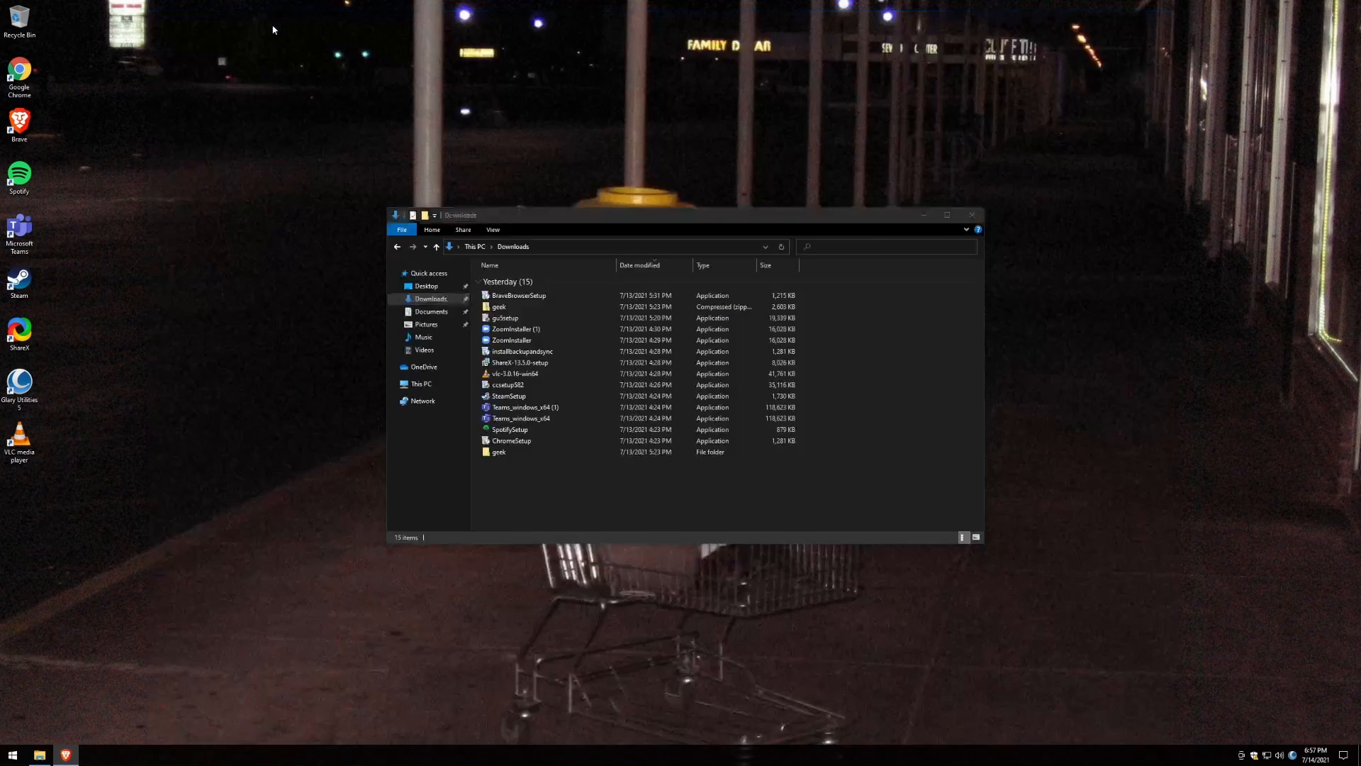
Run the geek application from the geek folder in Downloads and allow it to make changes to the device.
double_click(497, 452)
double_click(512, 285)
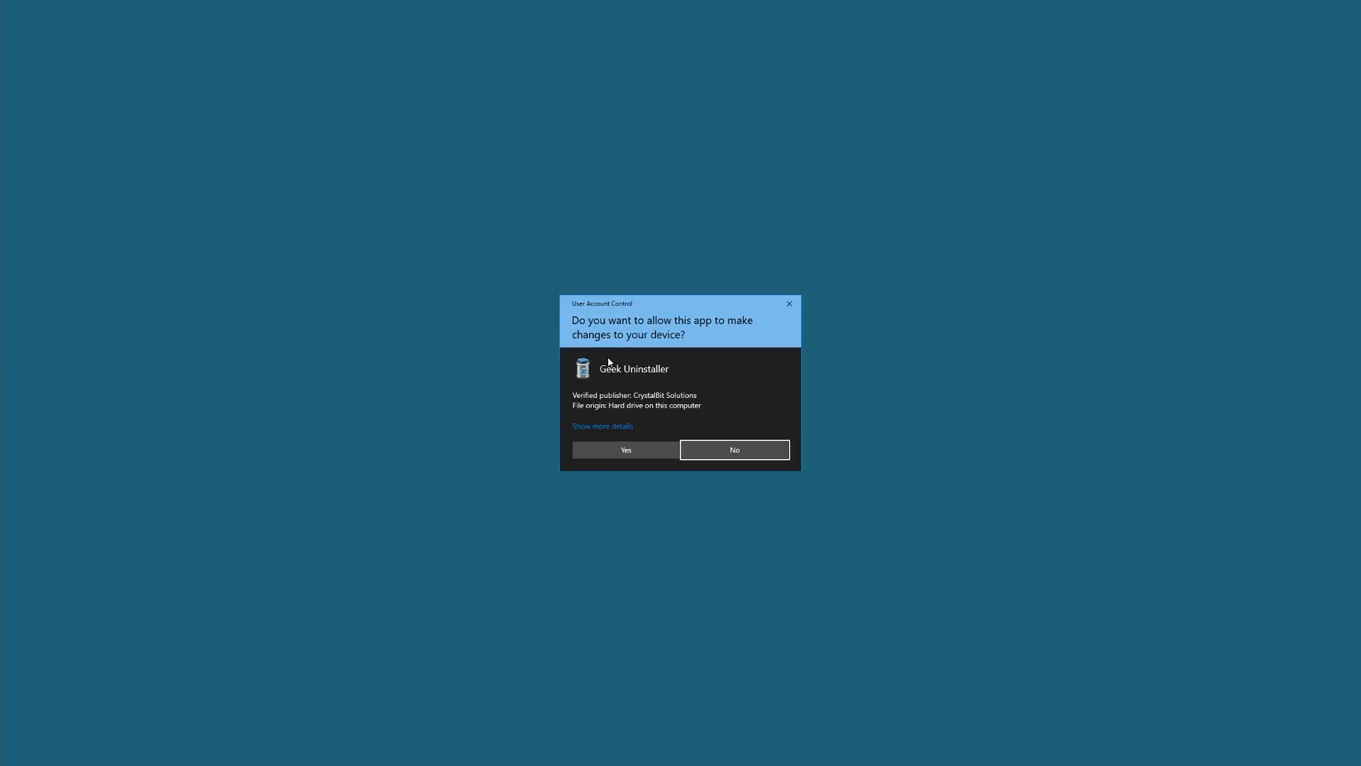
left_click(611, 454)
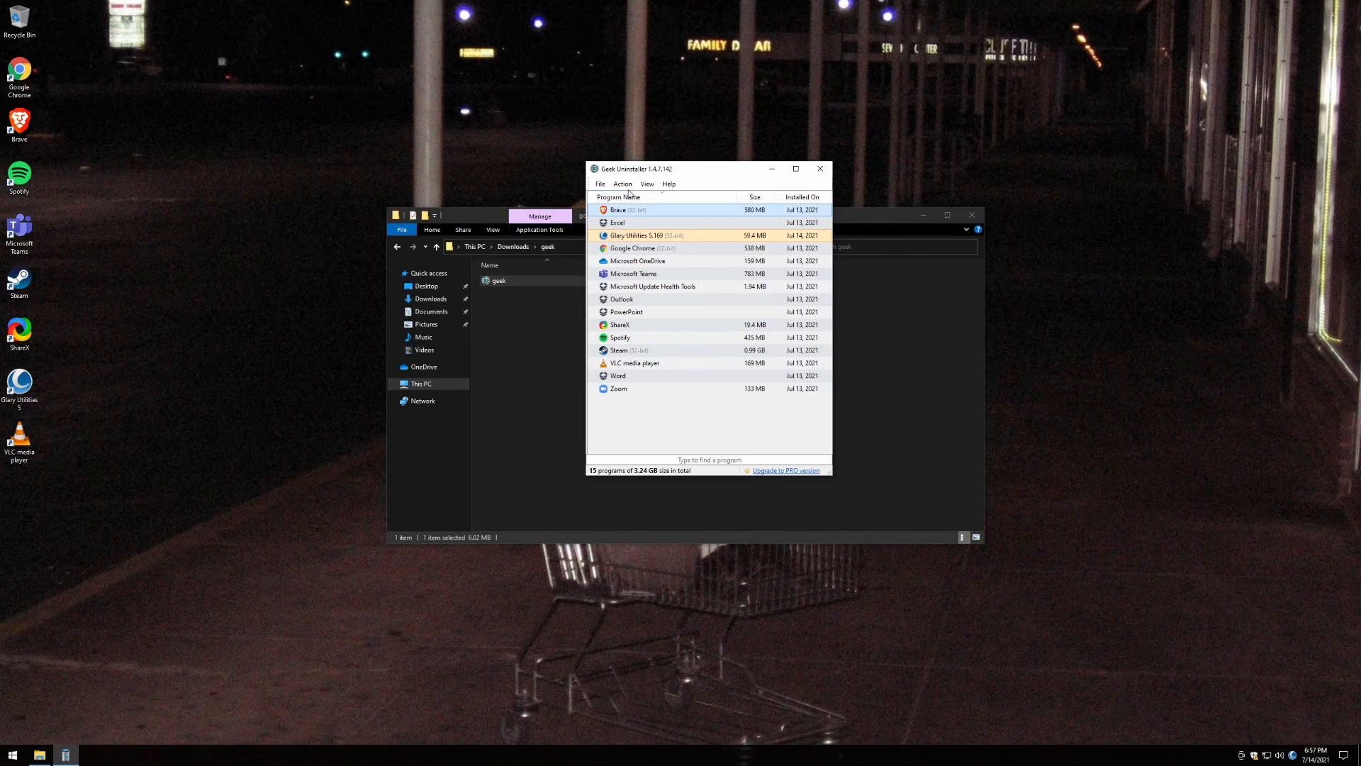
Uninstall Glary Utilities 5.169 with its settings and backups, and remove its leftover traces.
left_click(628, 228)
right_click(628, 236)
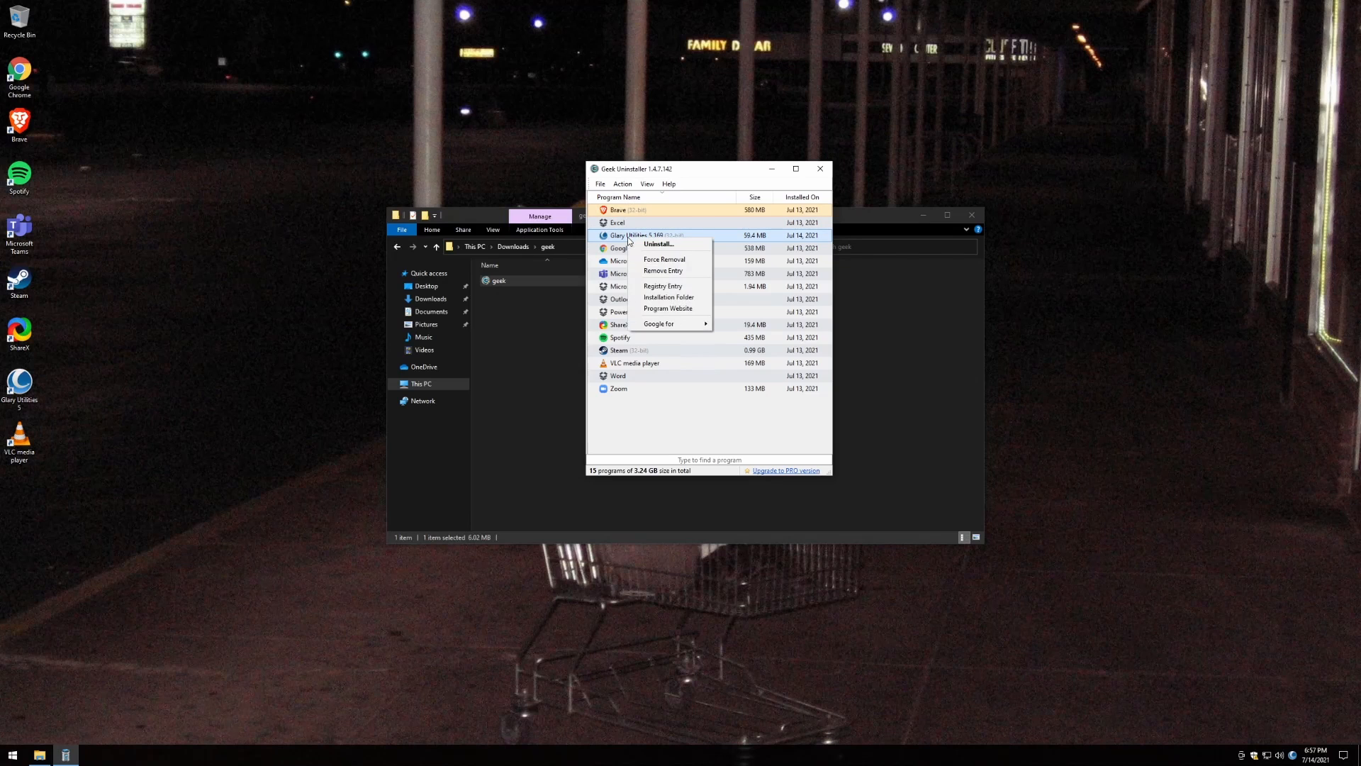
left_click(686, 320)
left_click(738, 462)
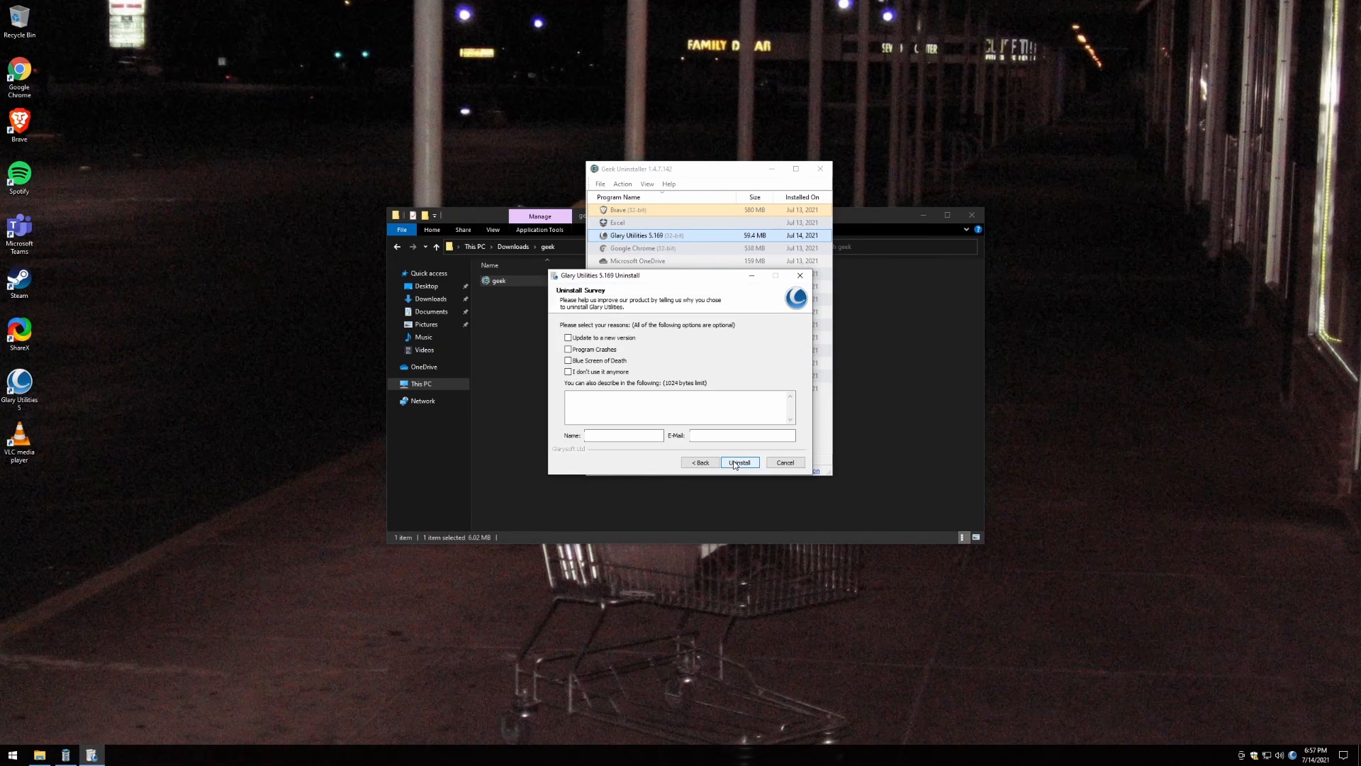
left_click(740, 462)
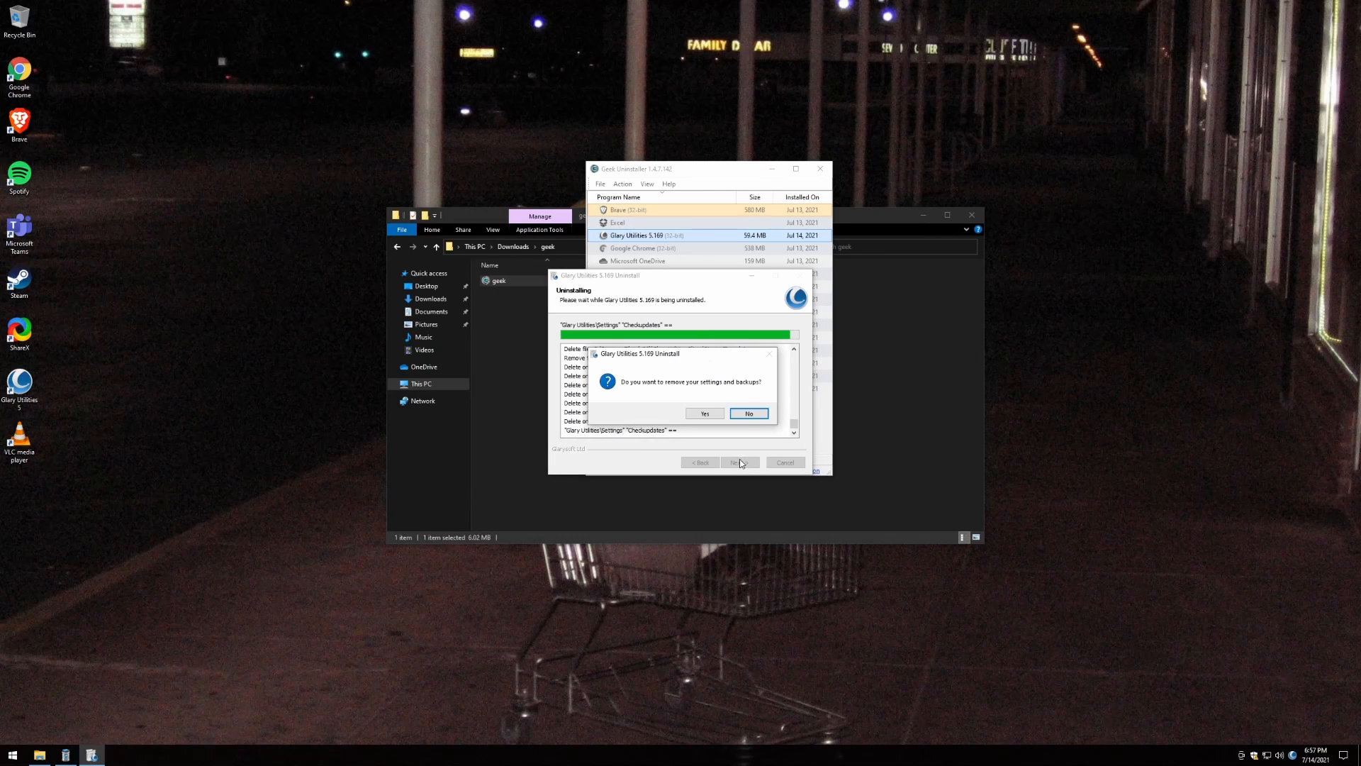
left_click(709, 414)
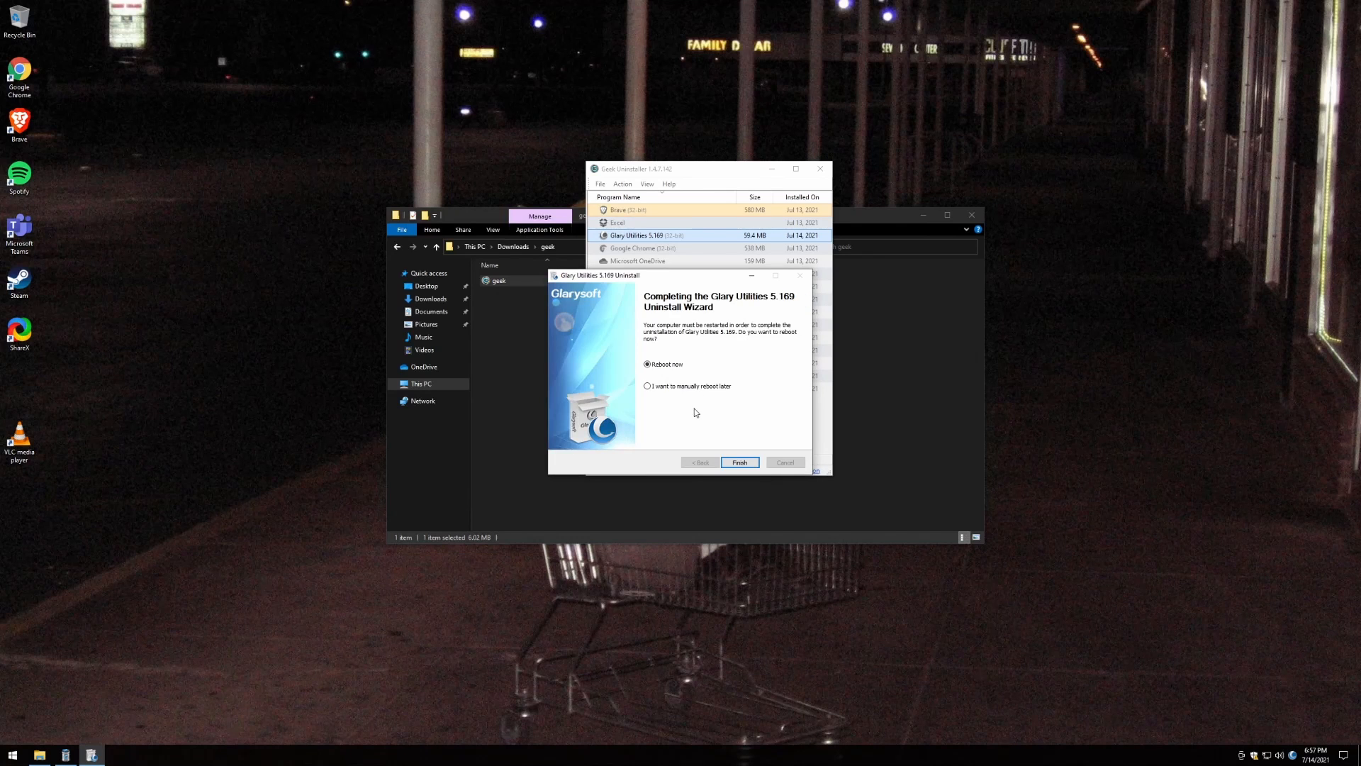
left_click(737, 461)
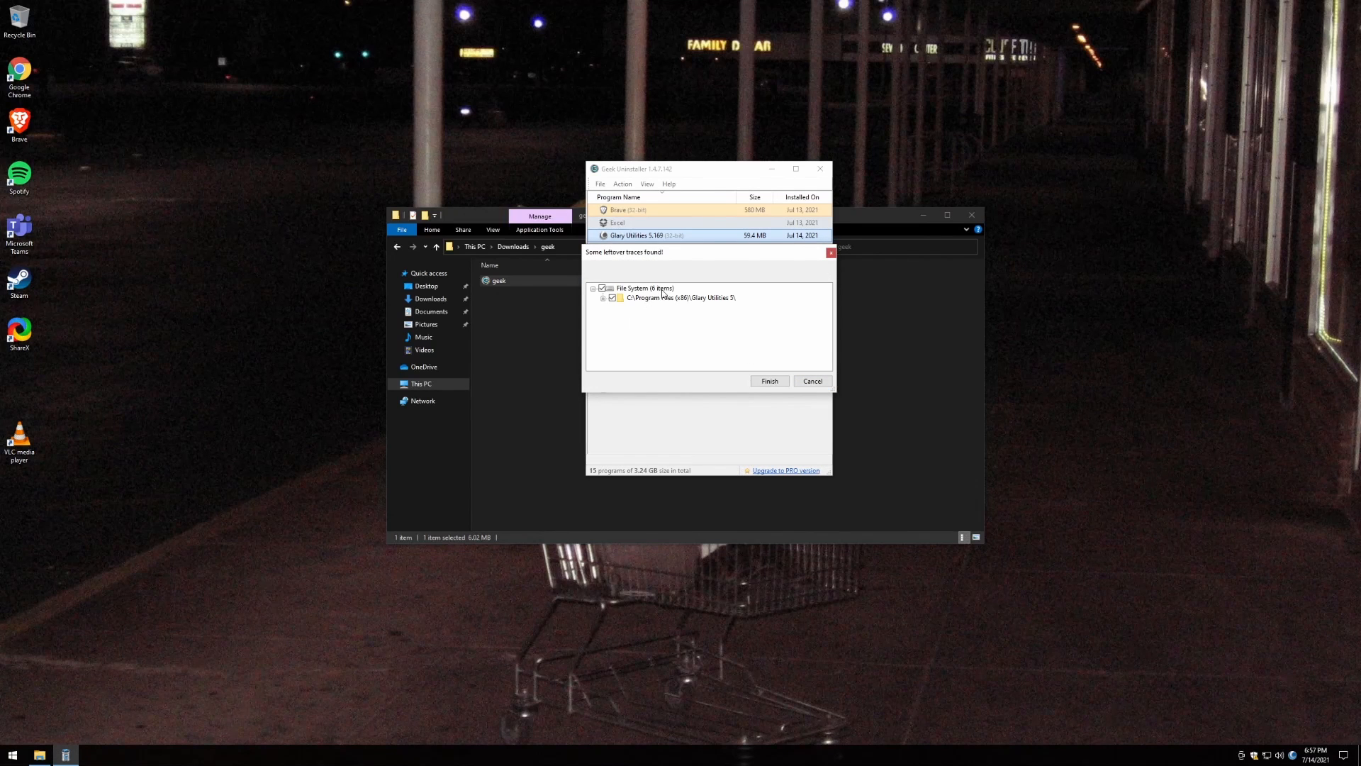
left_click(768, 382)
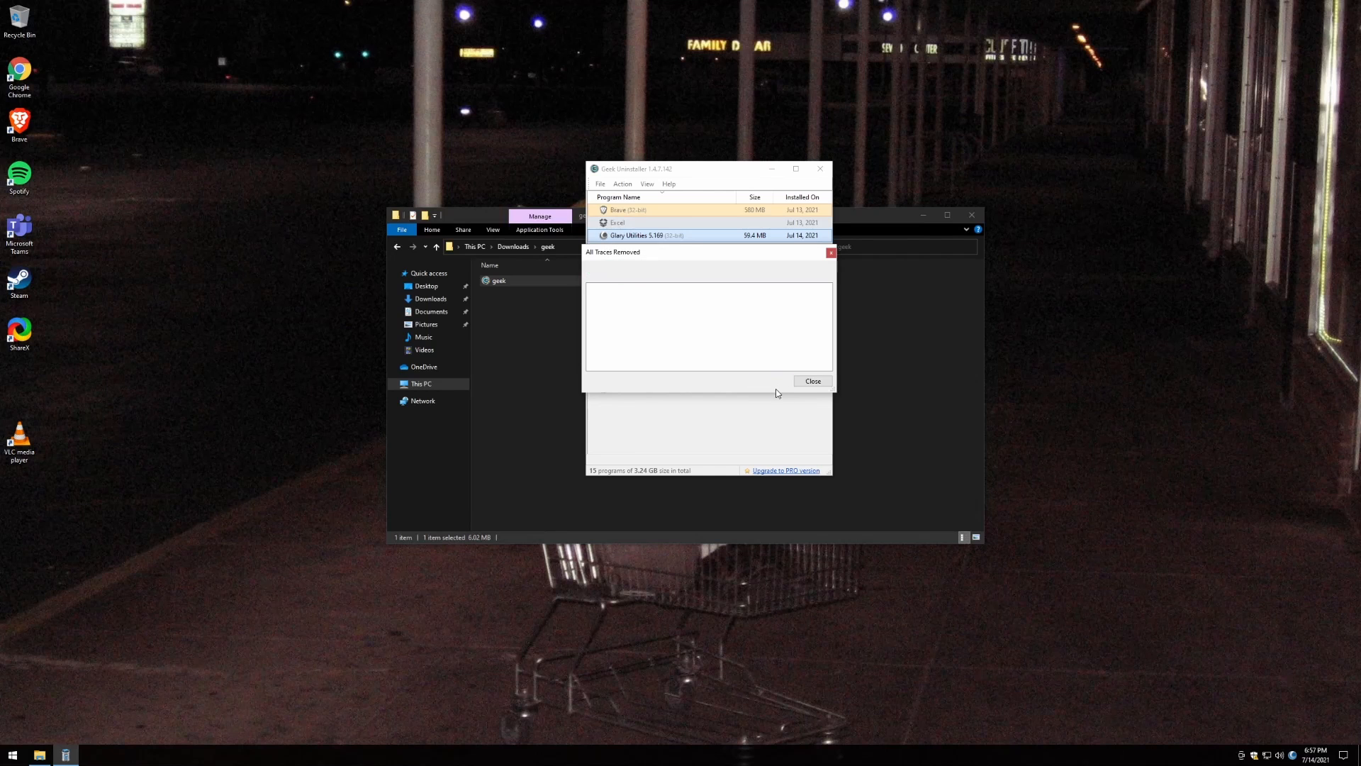
left_click(816, 385)
Uninstall Zoom and remove all its leftover file system and registry traces.
right_click(624, 375)
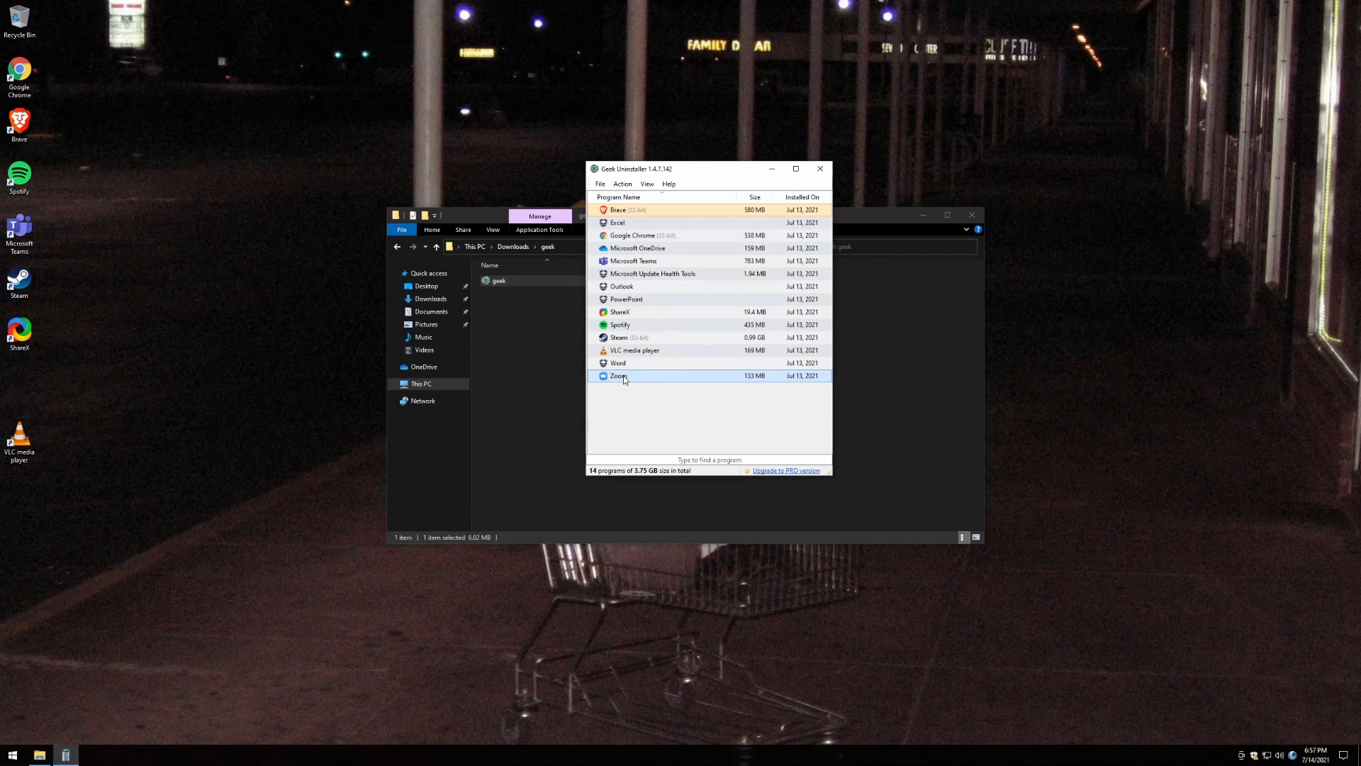
left_click(651, 382)
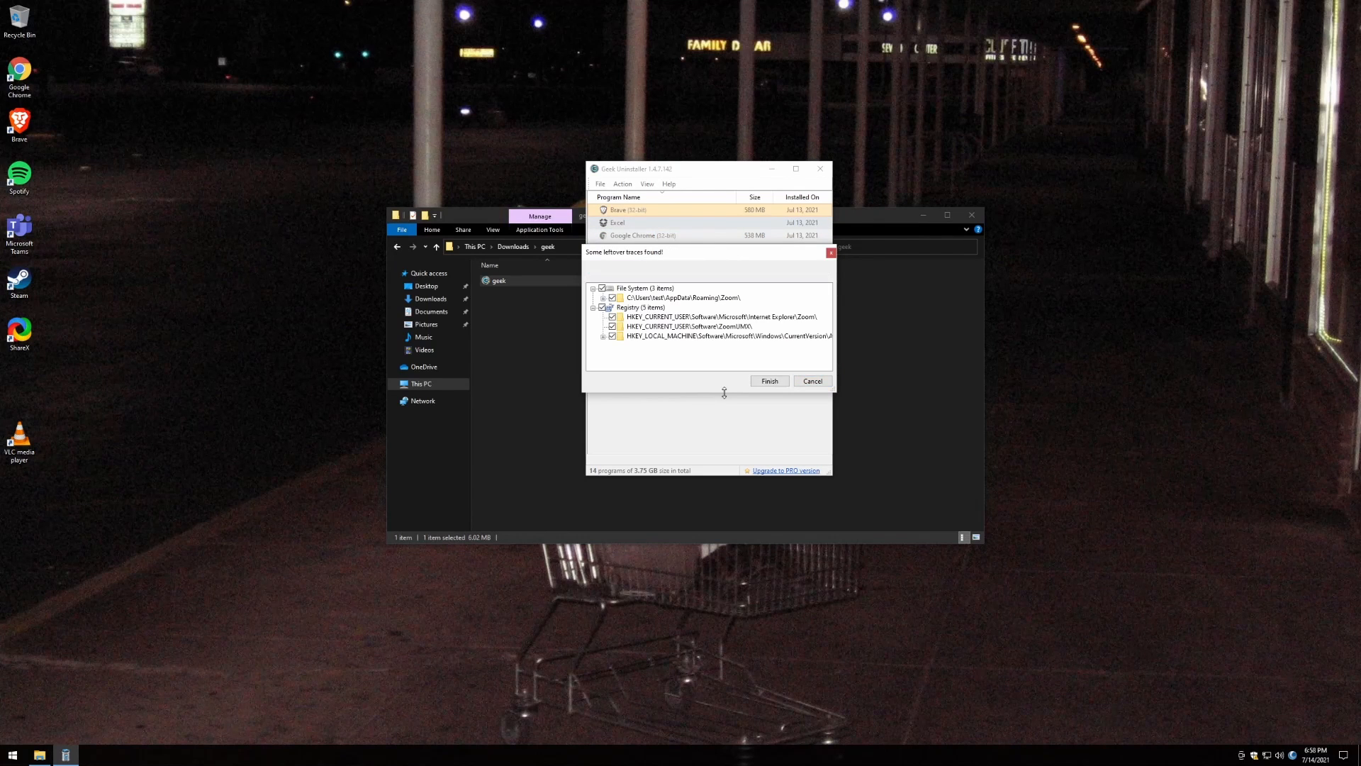
left_click_drag(834, 390, 969, 415)
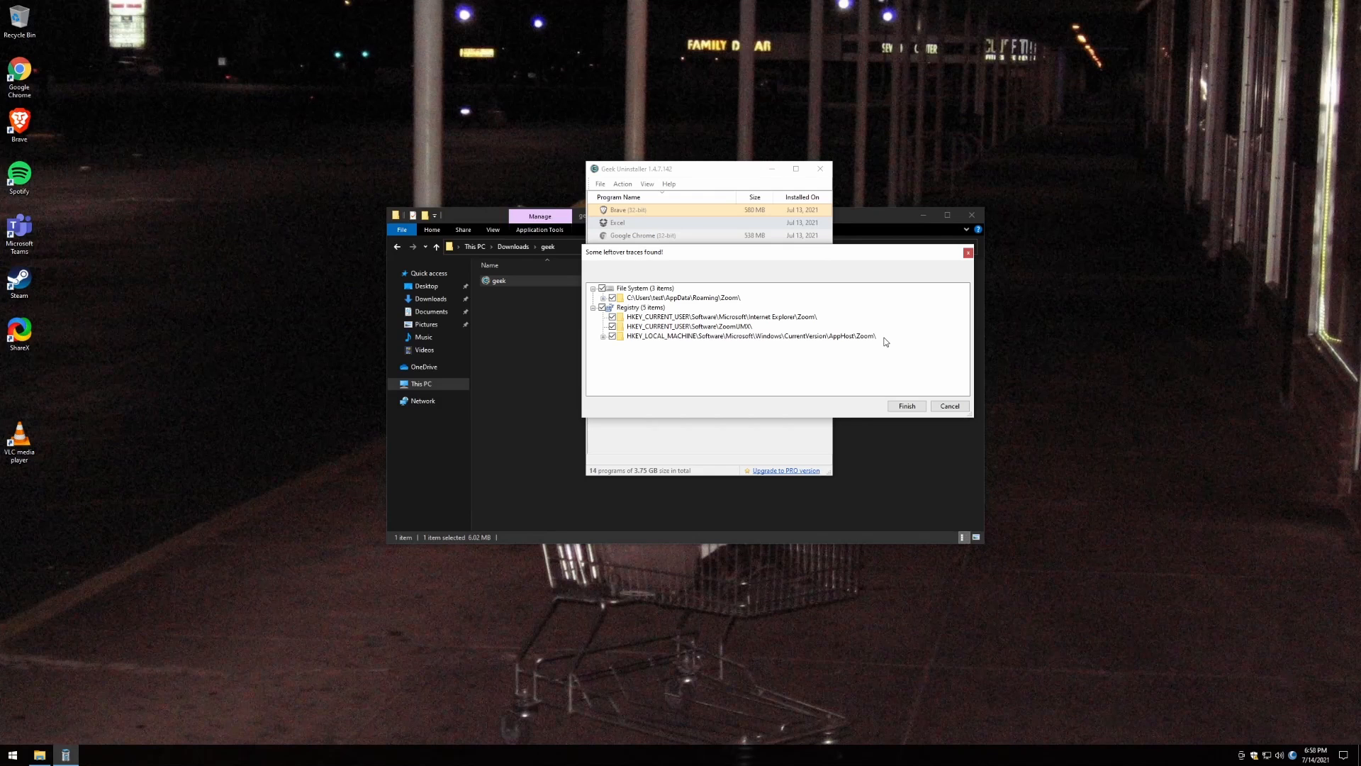
left_click(904, 413)
left_click(935, 410)
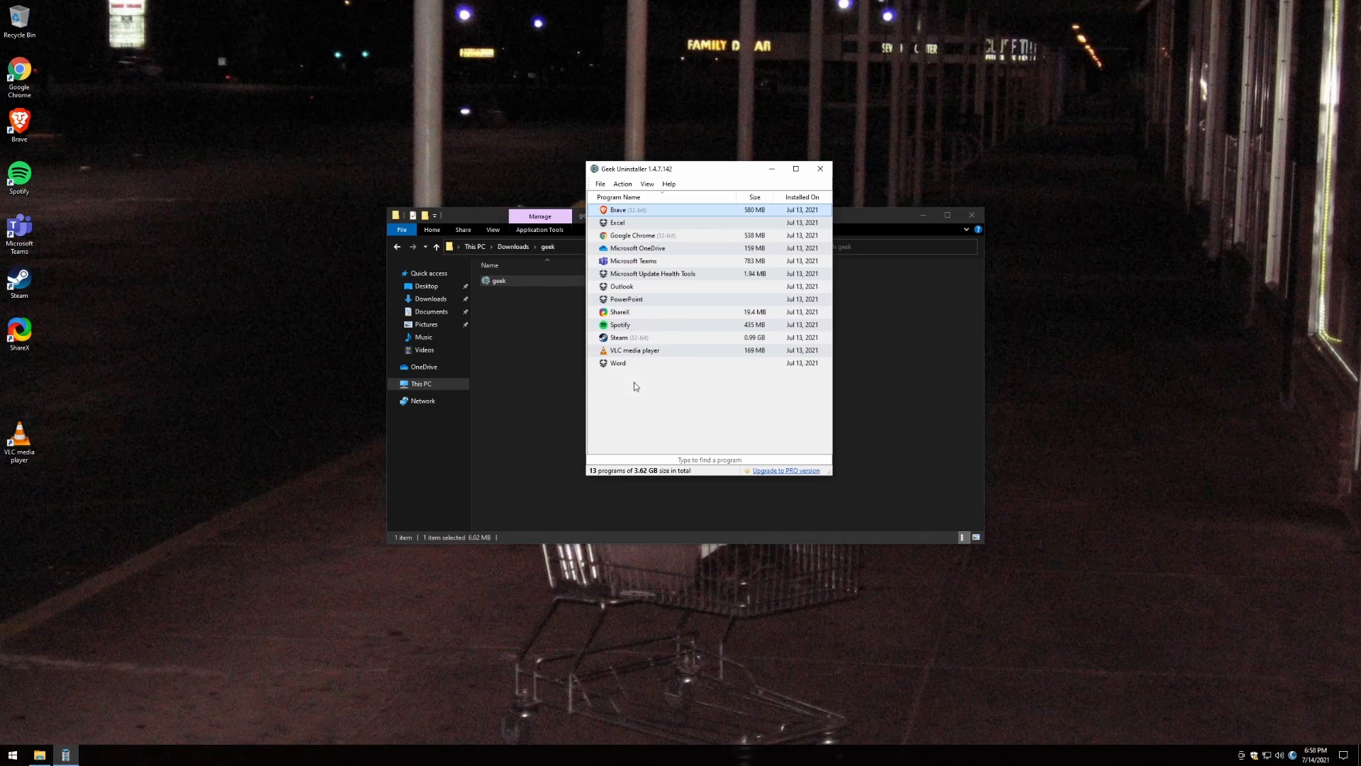
Perform a force removal of VLC media player and delete all its leftover file and registry traces.
right_click(632, 355)
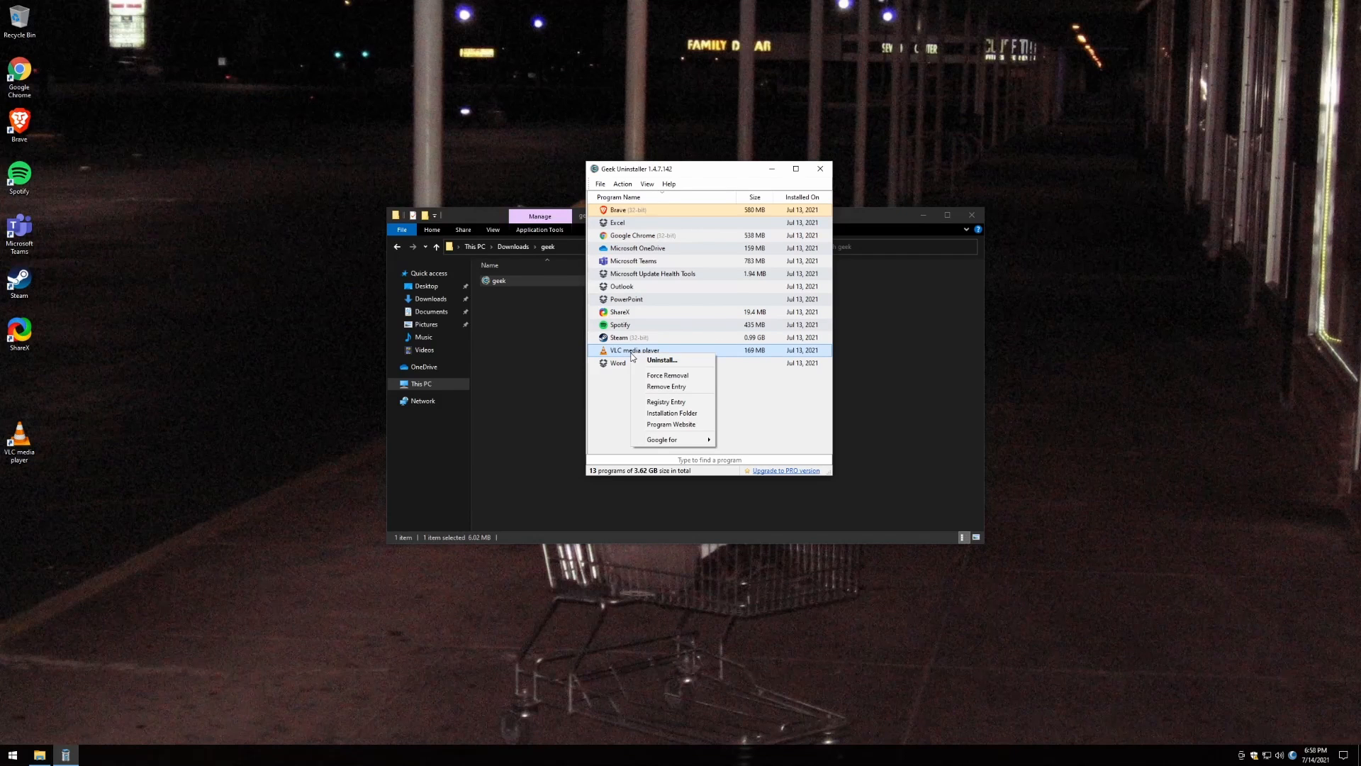
left_click(667, 375)
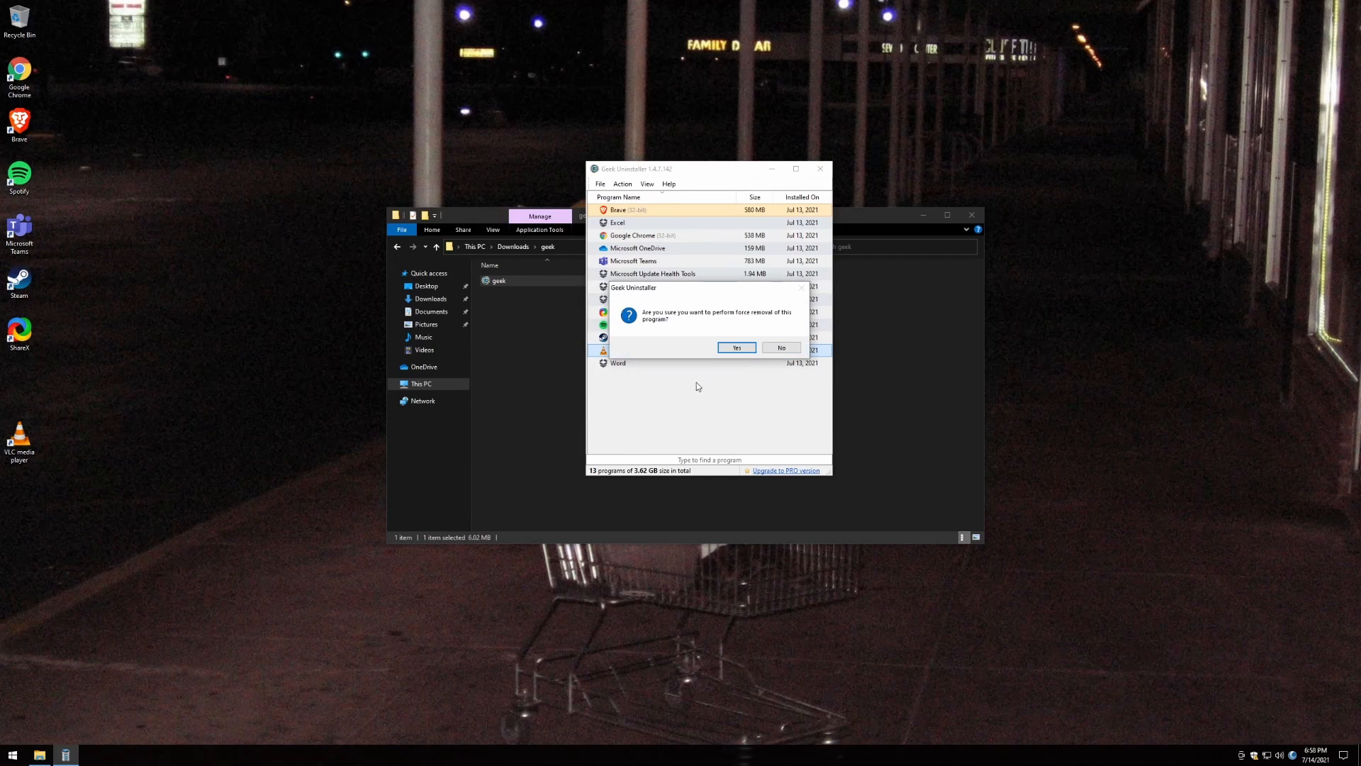
left_click(738, 347)
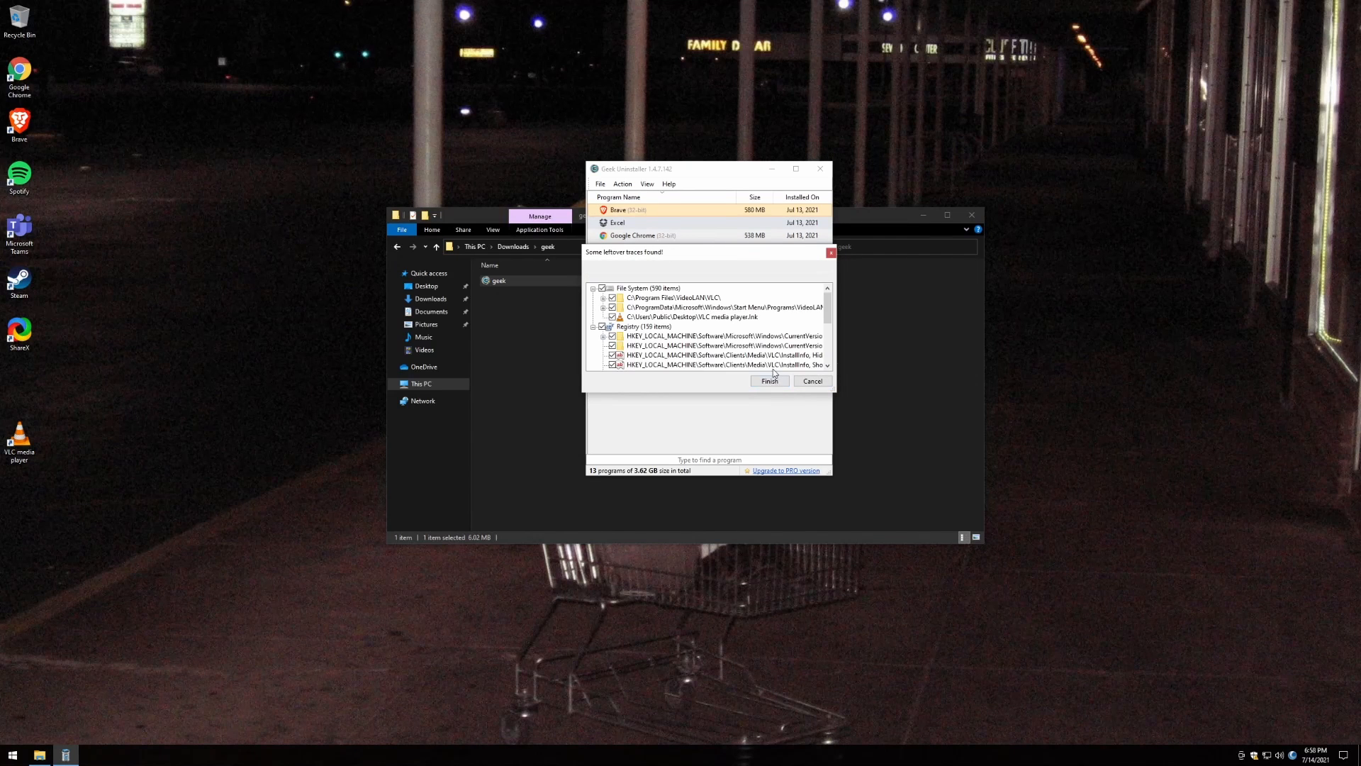
left_click_drag(831, 390, 1231, 514)
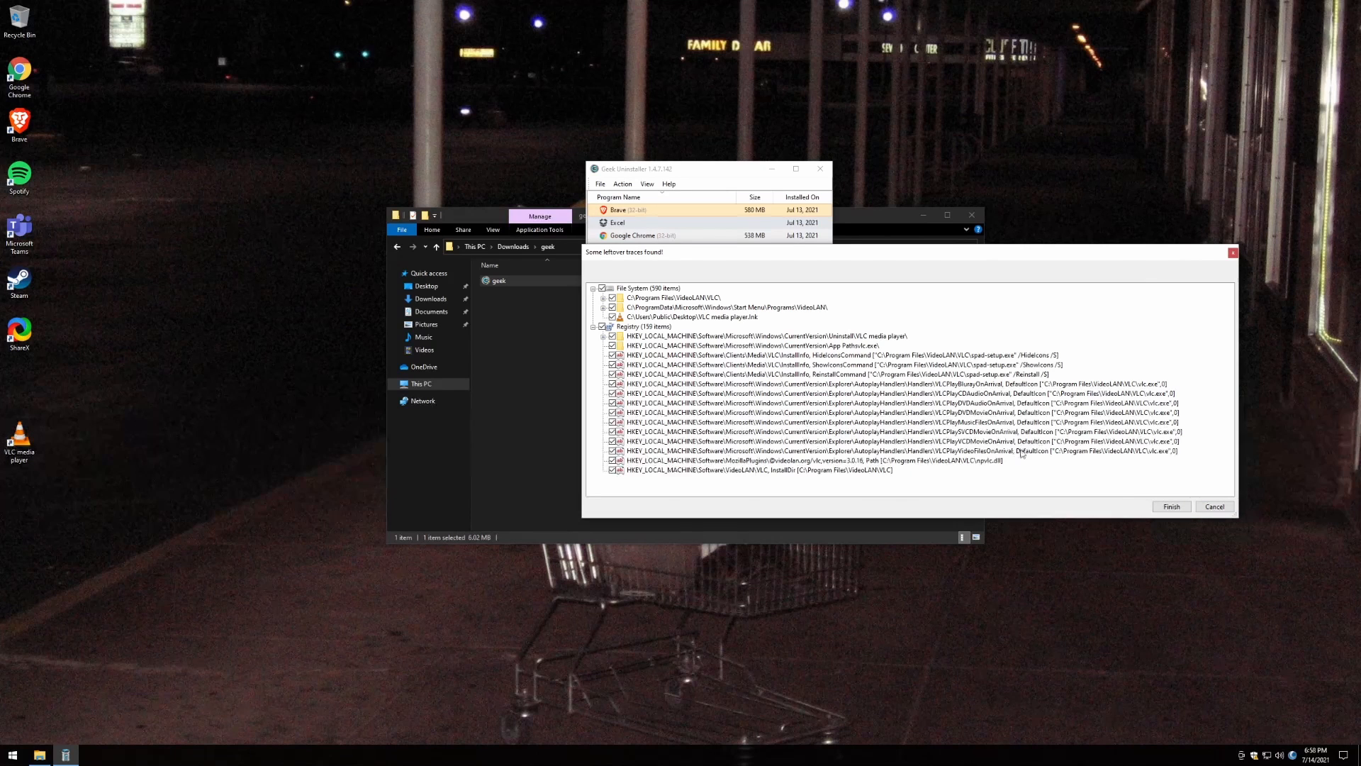
left_click(1170, 506)
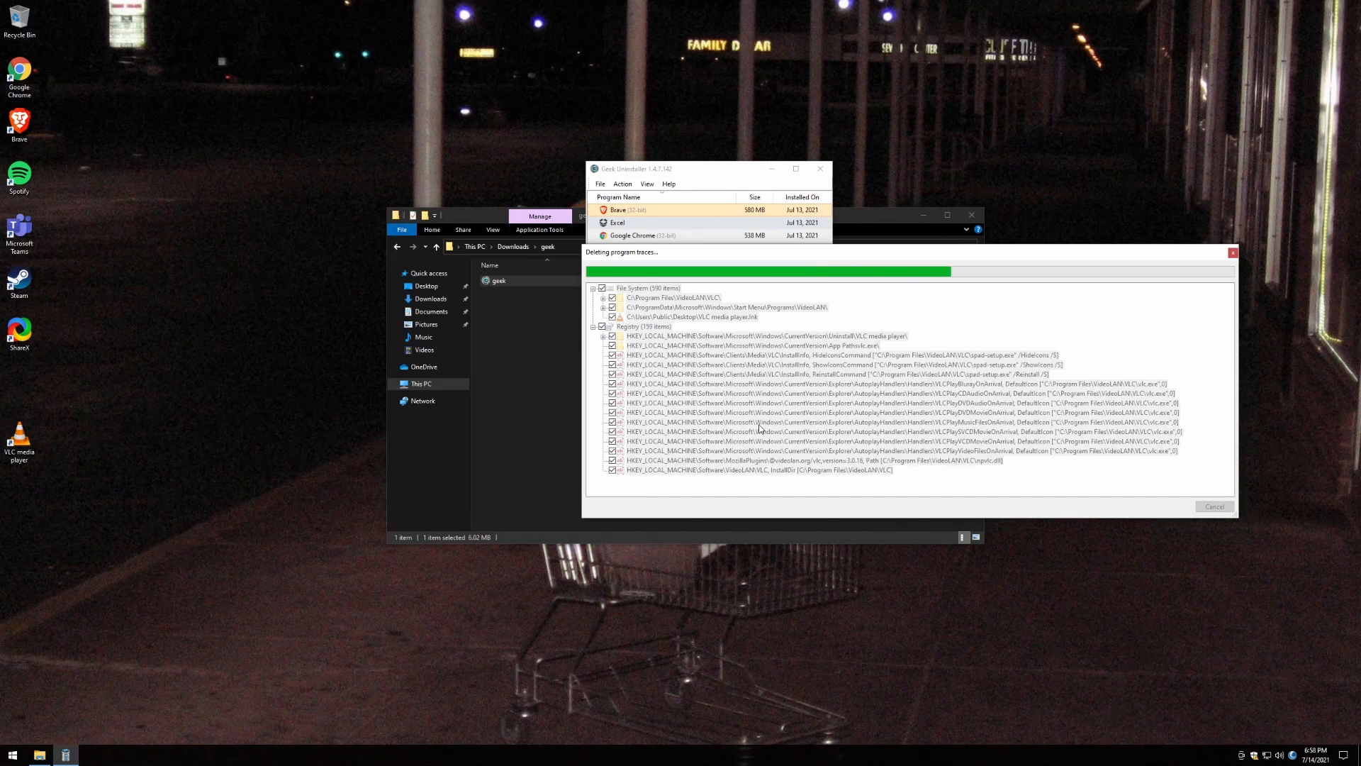
Open Control Panel, search it for "program" and show the list of installed programs.
left_click(12, 754)
type("contr")
key("Return")
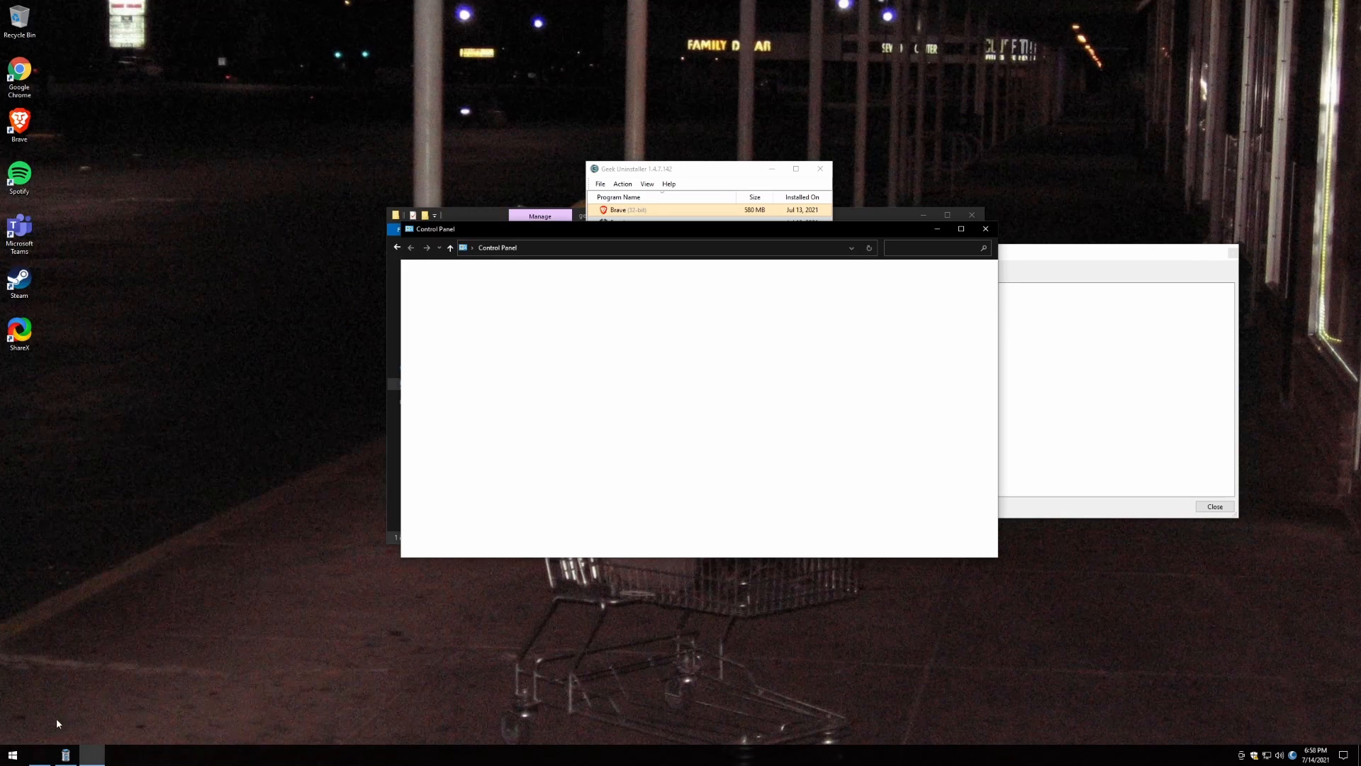
key("super")
left_click(902, 250)
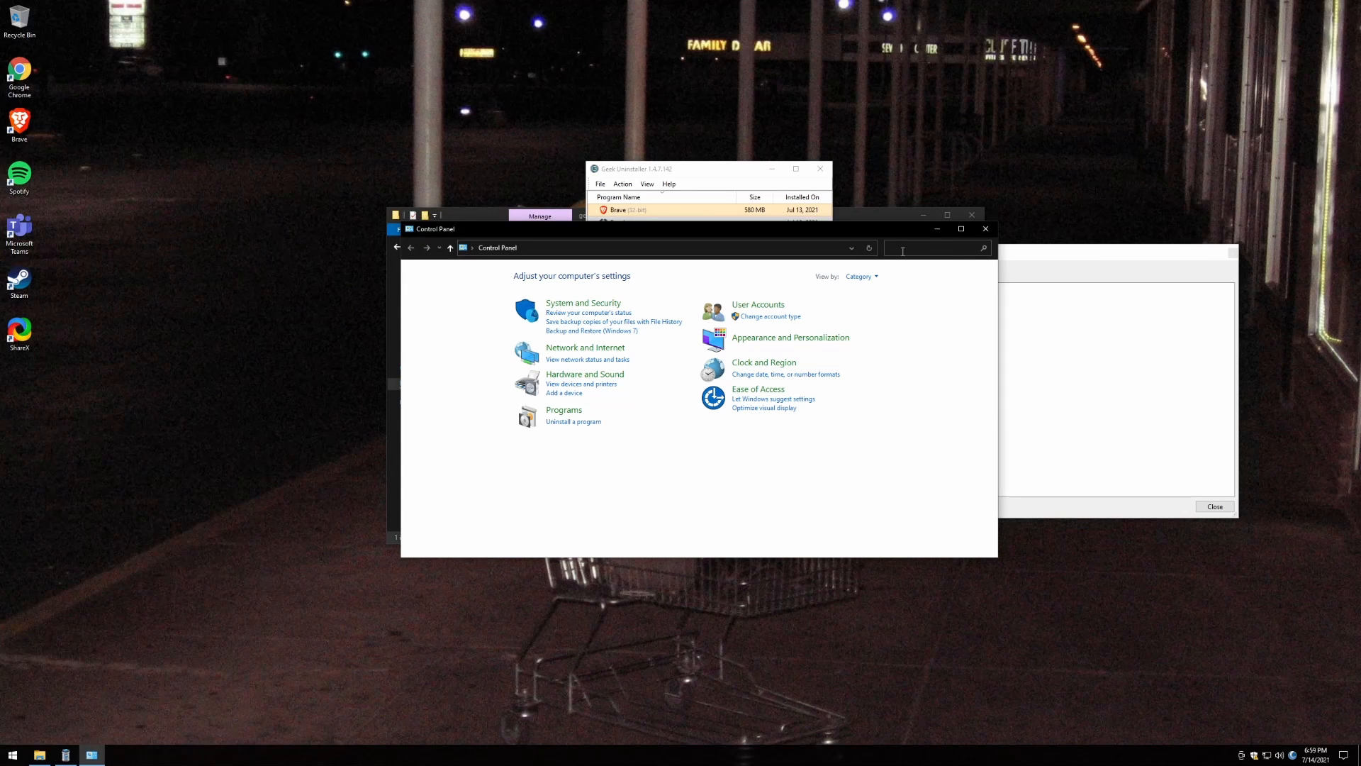
type("program")
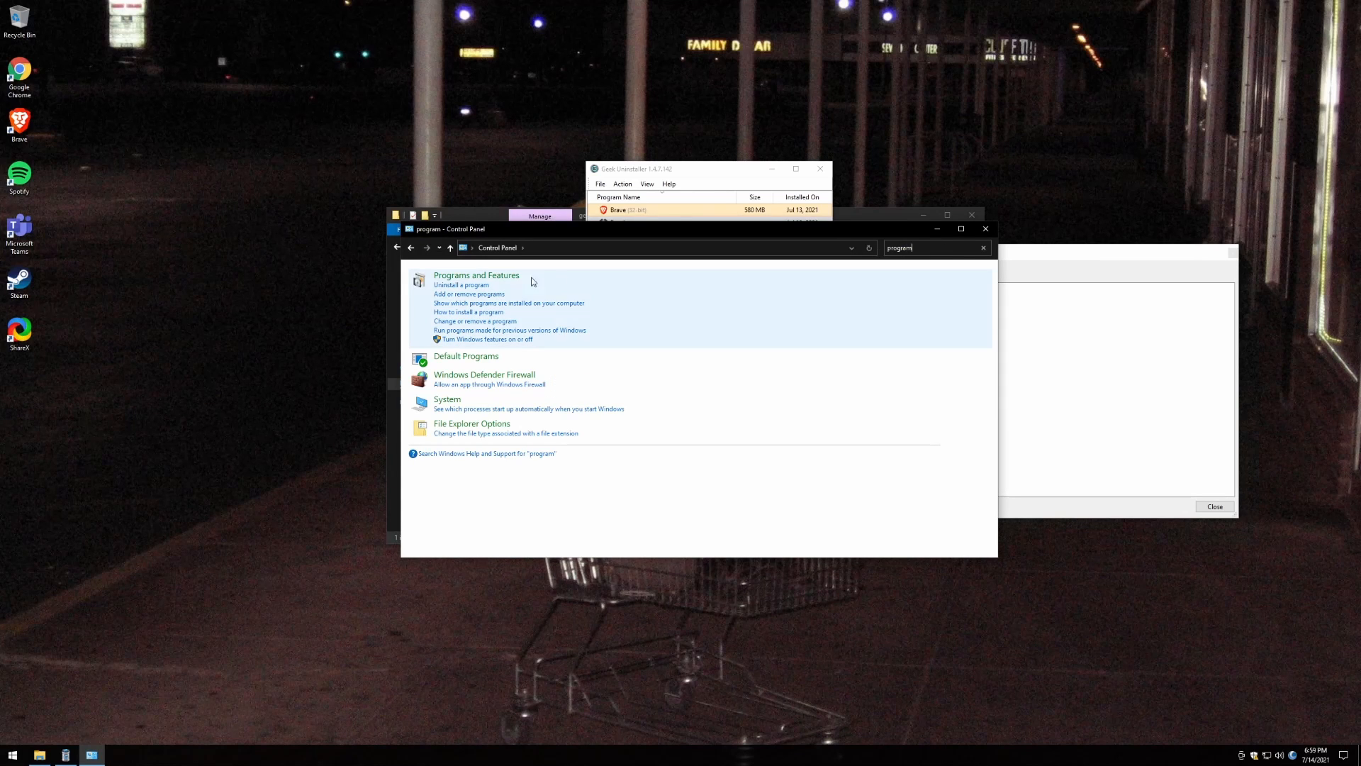
left_click(564, 305)
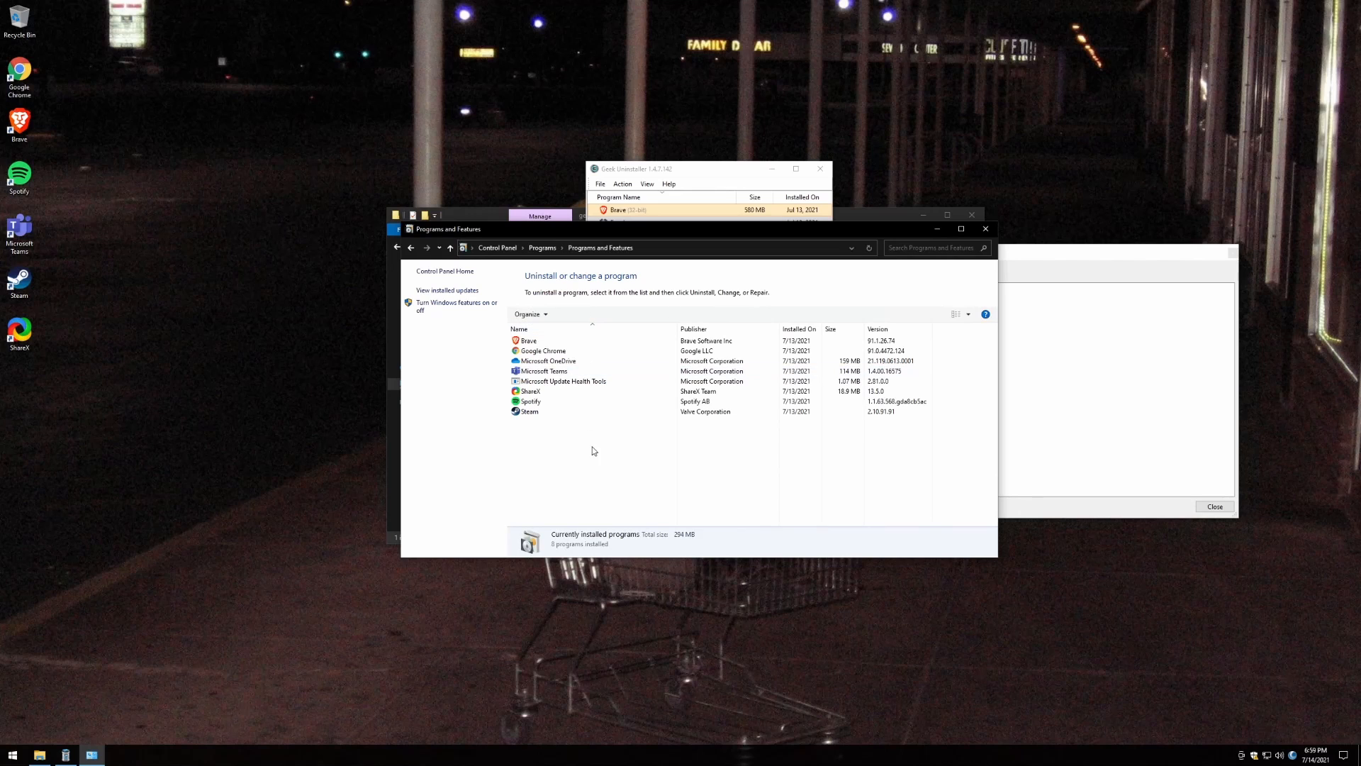
Uninstall Google Chrome along with its browsing data and close the Programs and Features window.
right_click(531, 351)
left_click(560, 358)
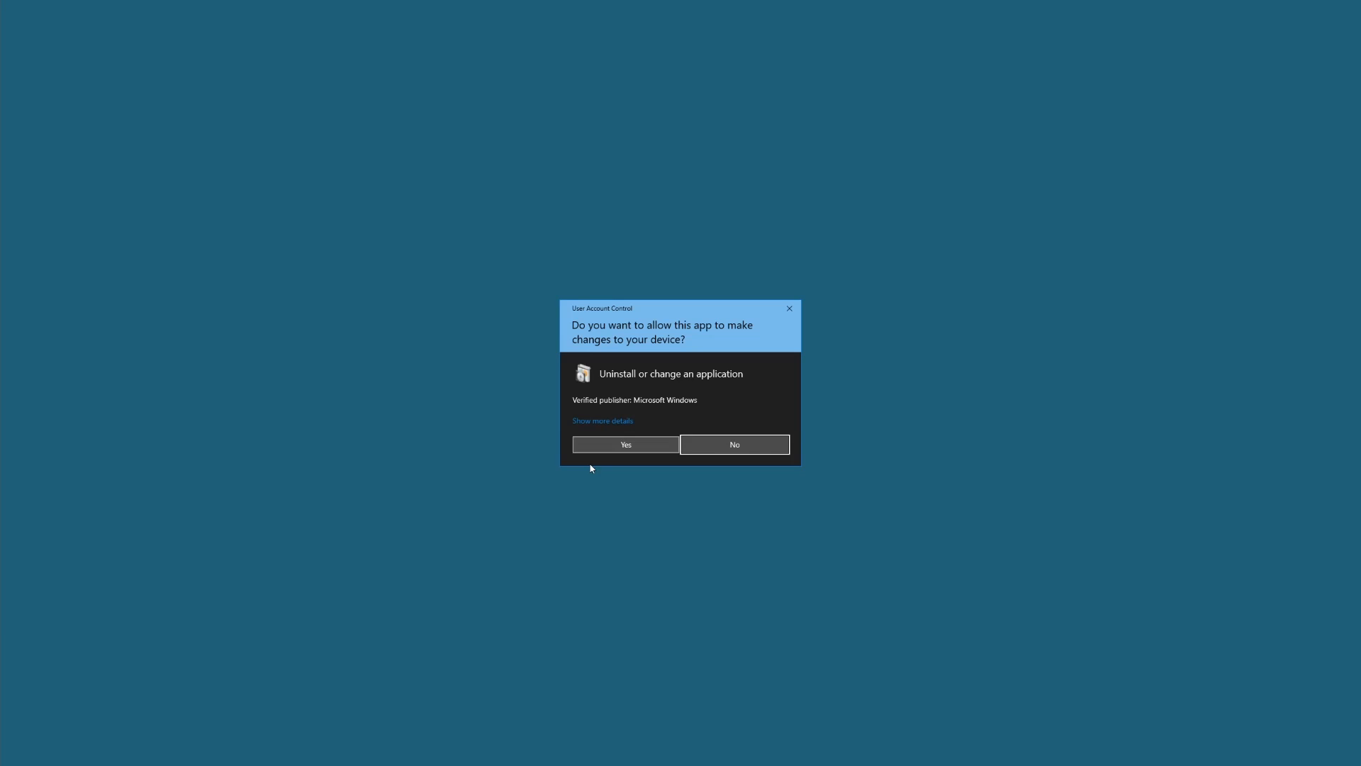
left_click(625, 445)
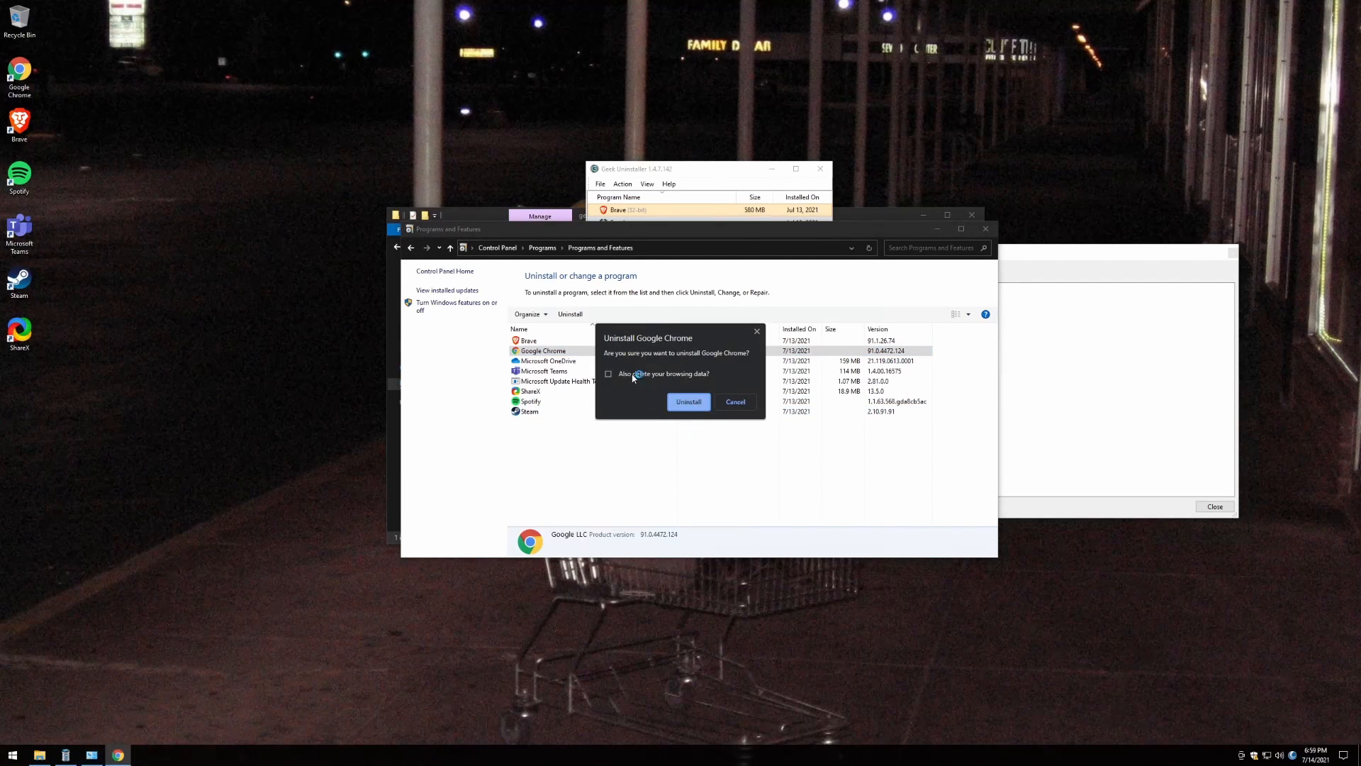
left_click(633, 377)
left_click(692, 402)
left_click(985, 229)
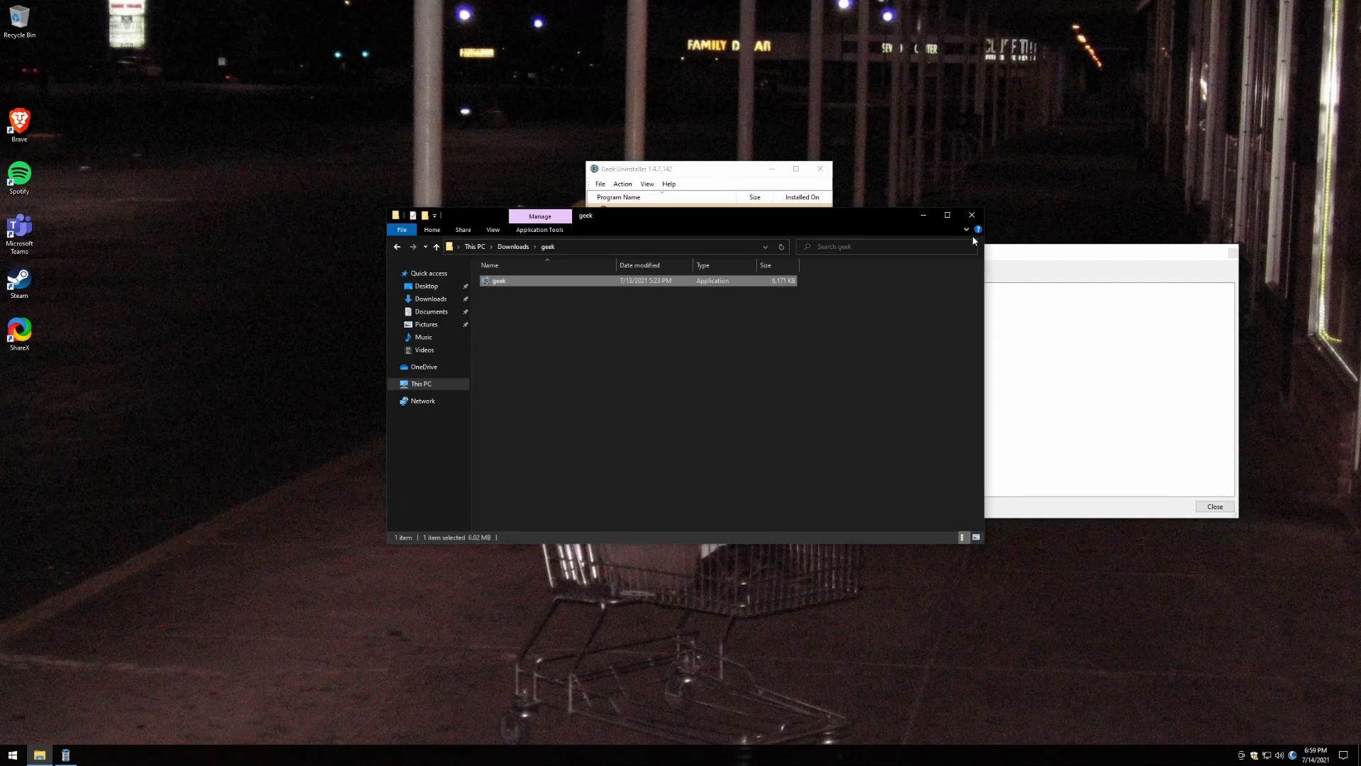
Close the geek folder, the association error, the removed-traces window, the Internet Explorer uninstall survey with its setup prompt deferred, and Geek Uninstaller.
left_click(972, 215)
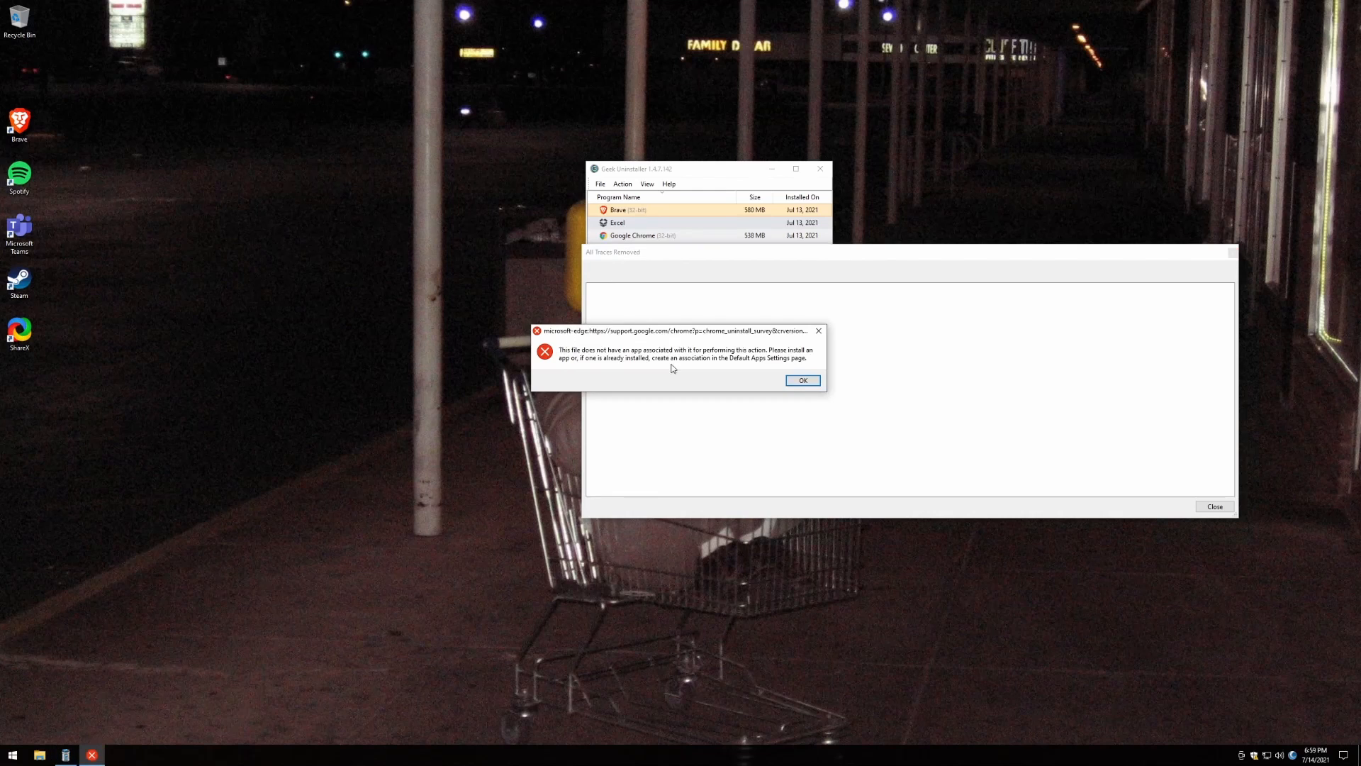
left_click(803, 380)
left_click(1233, 251)
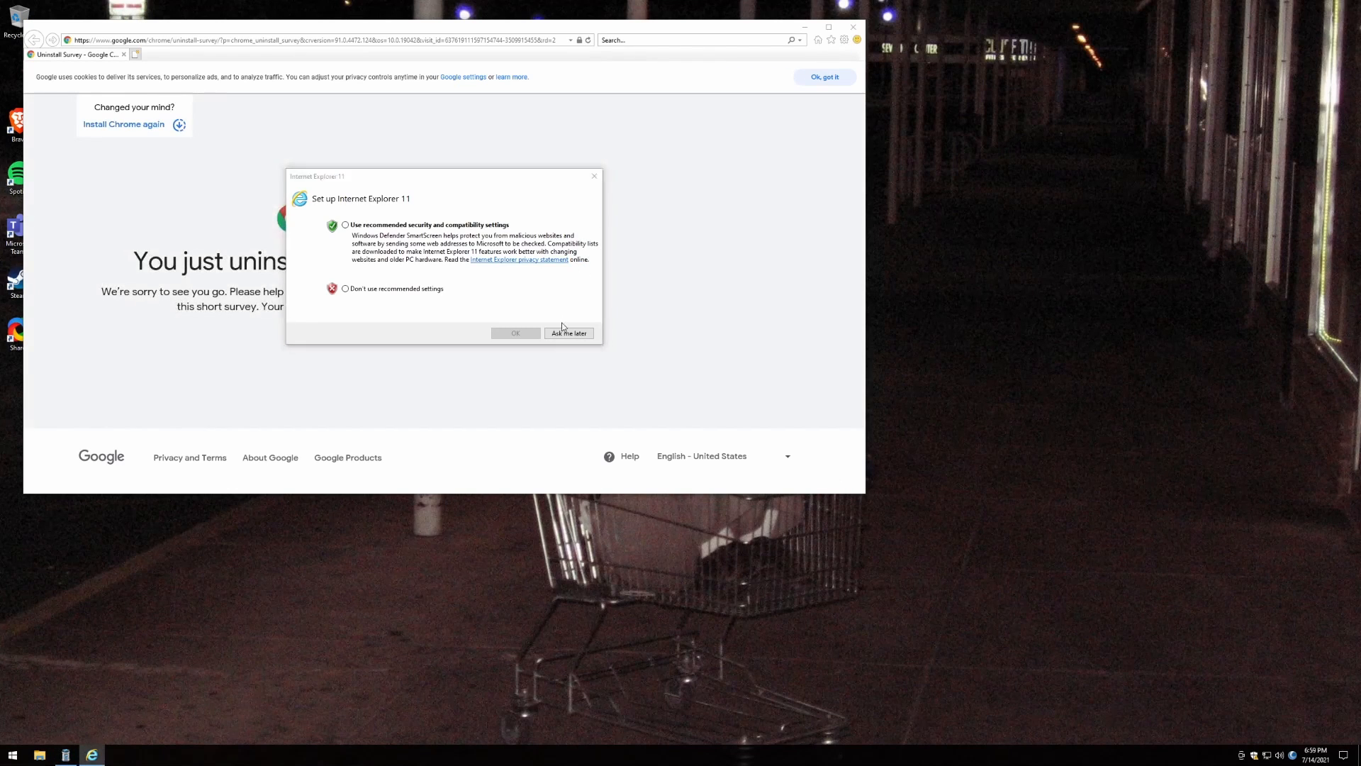
left_click(565, 333)
left_click(853, 27)
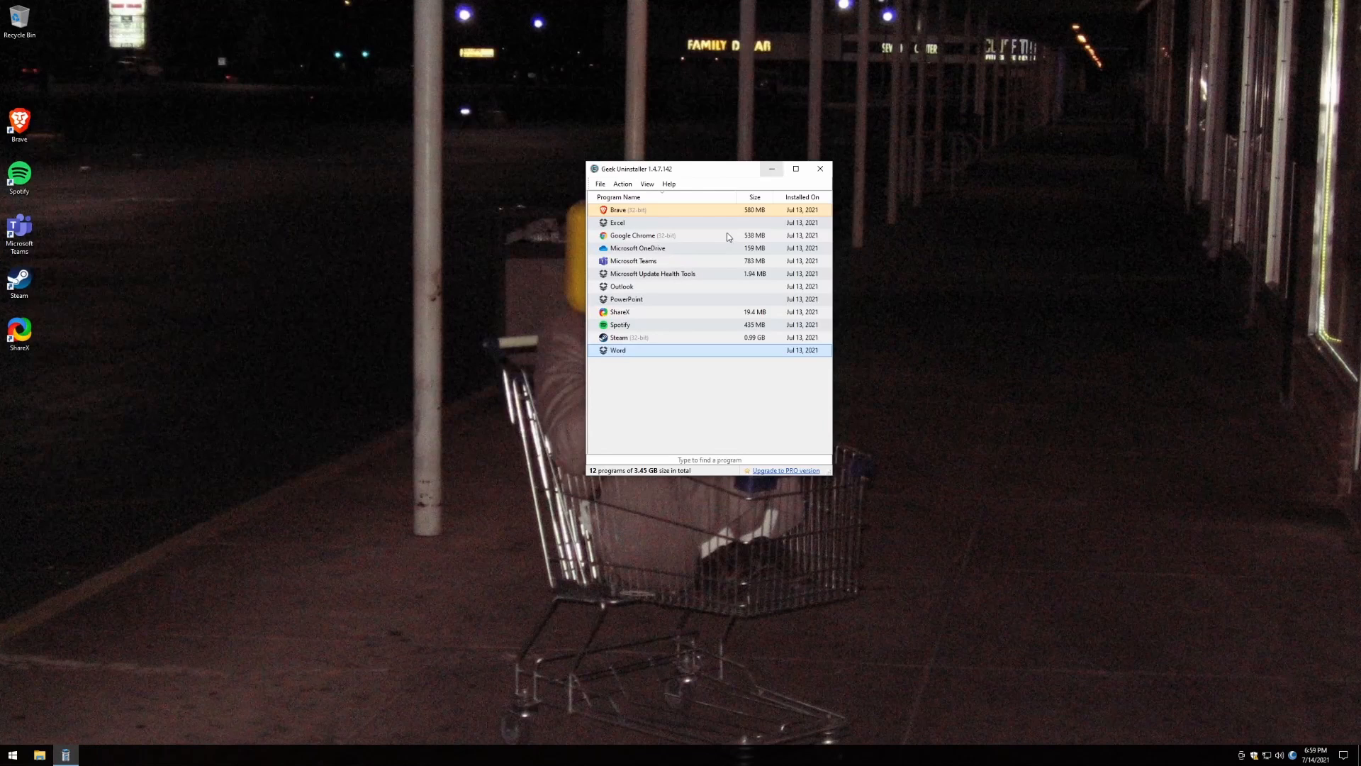
left_click_drag(687, 172, 675, 159)
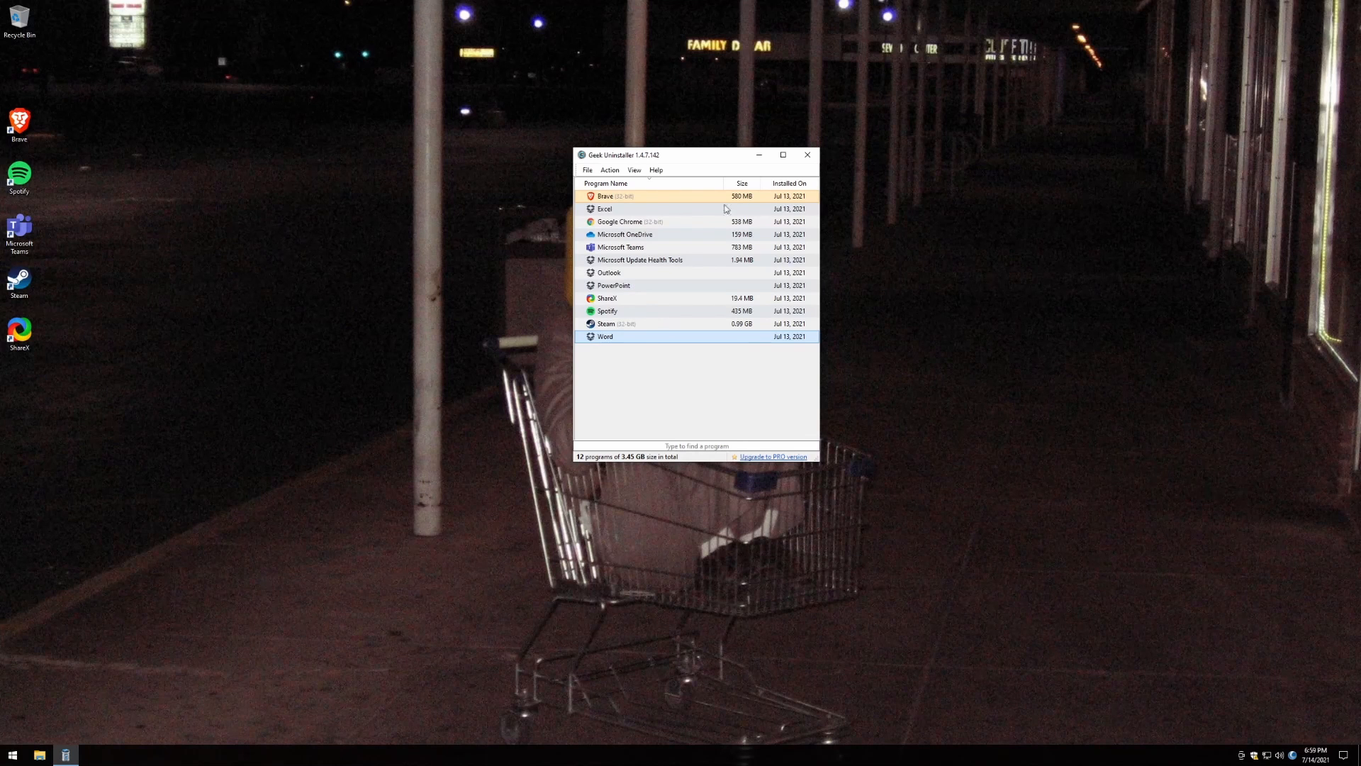
left_click(809, 155)
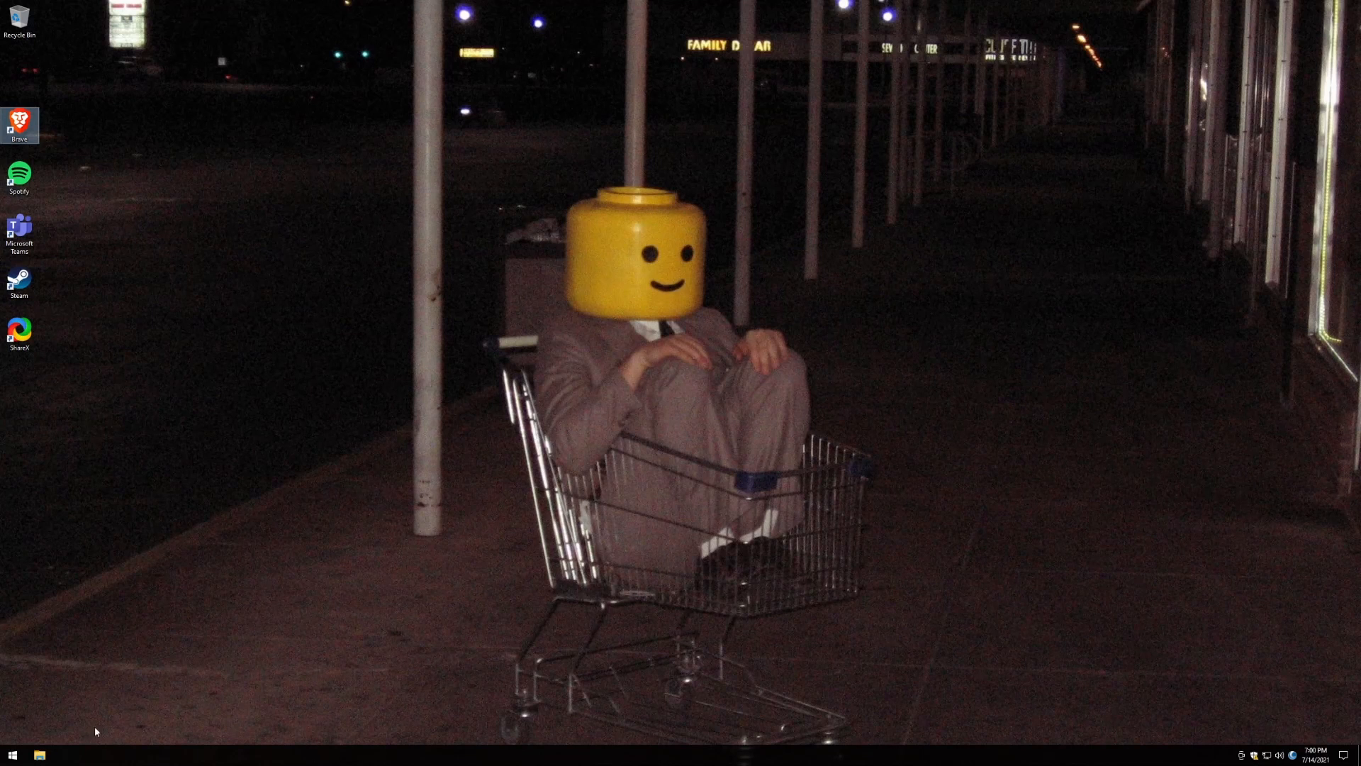
Search Windows for the restore point settings and open Create a restore point.
key("super")
type("res")
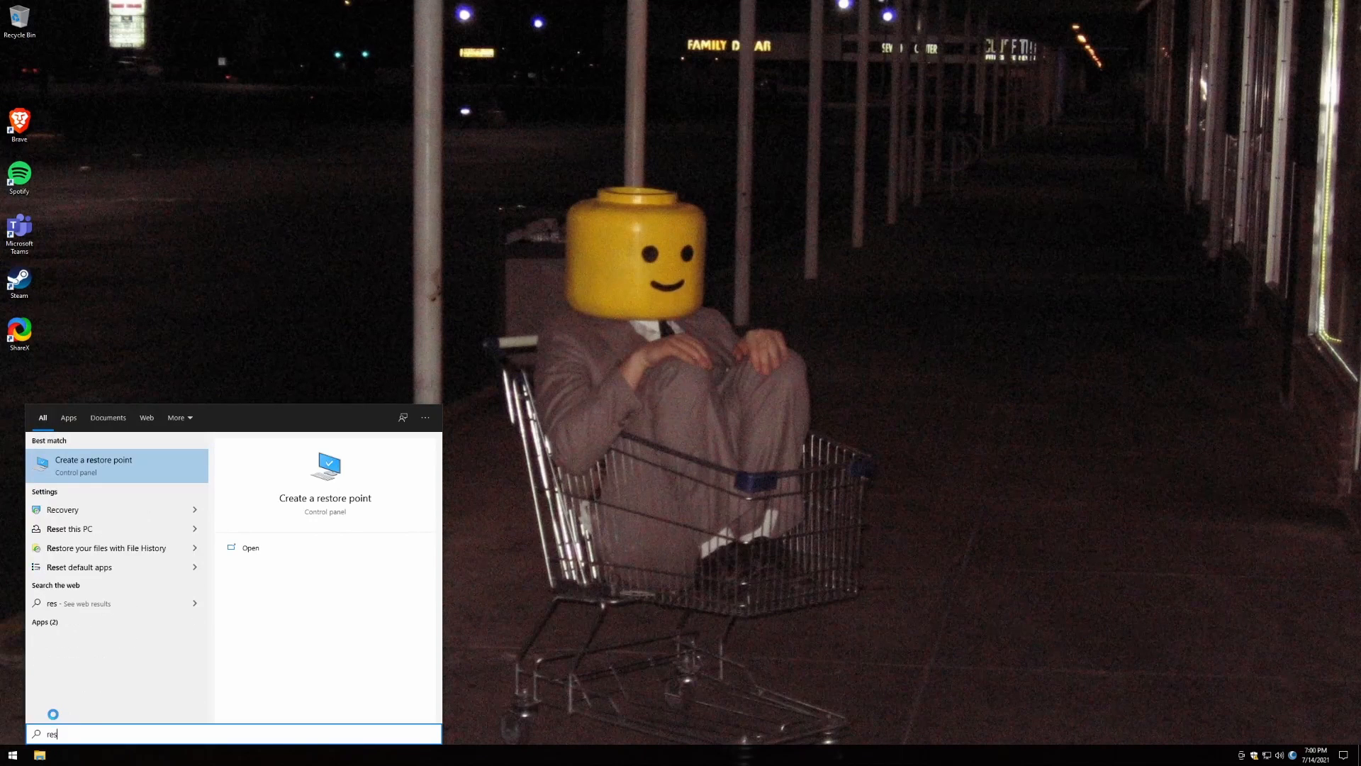
type("trore")
key("BackSpace")
key("BackSpace")
key("BackSpace")
key("BackSpace")
key("BackSpace")
key("BackSpace")
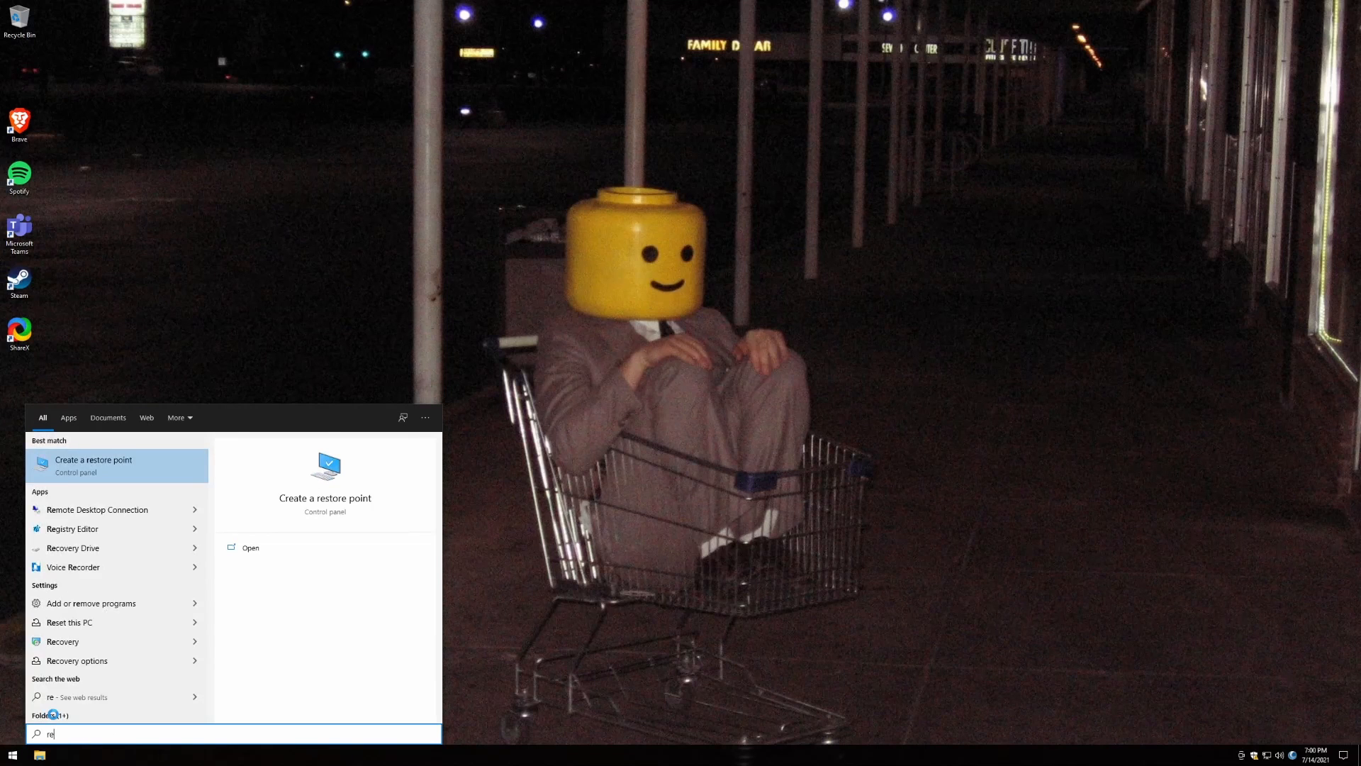
key("Return")
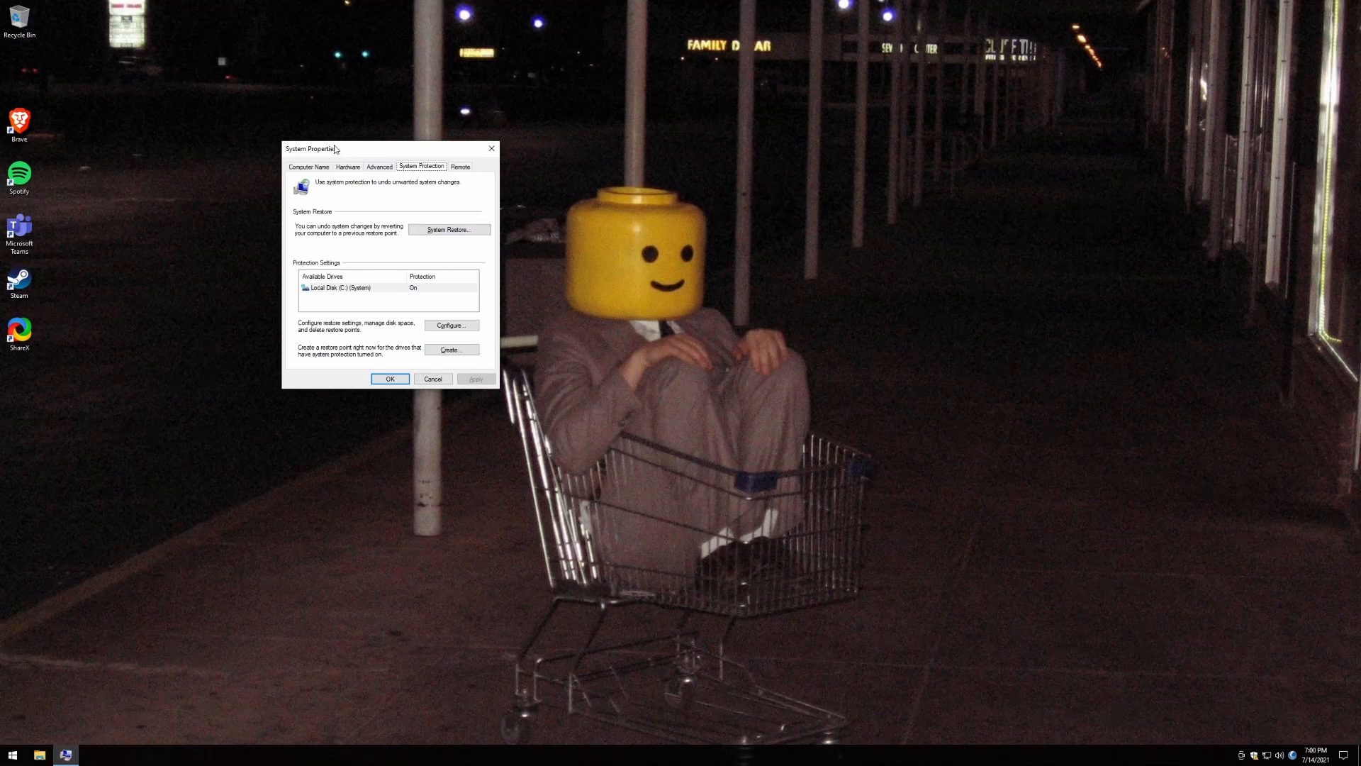
Create a system restore point with the description "7-14-2021 7 pm" and dismiss the completion message.
left_click(449, 350)
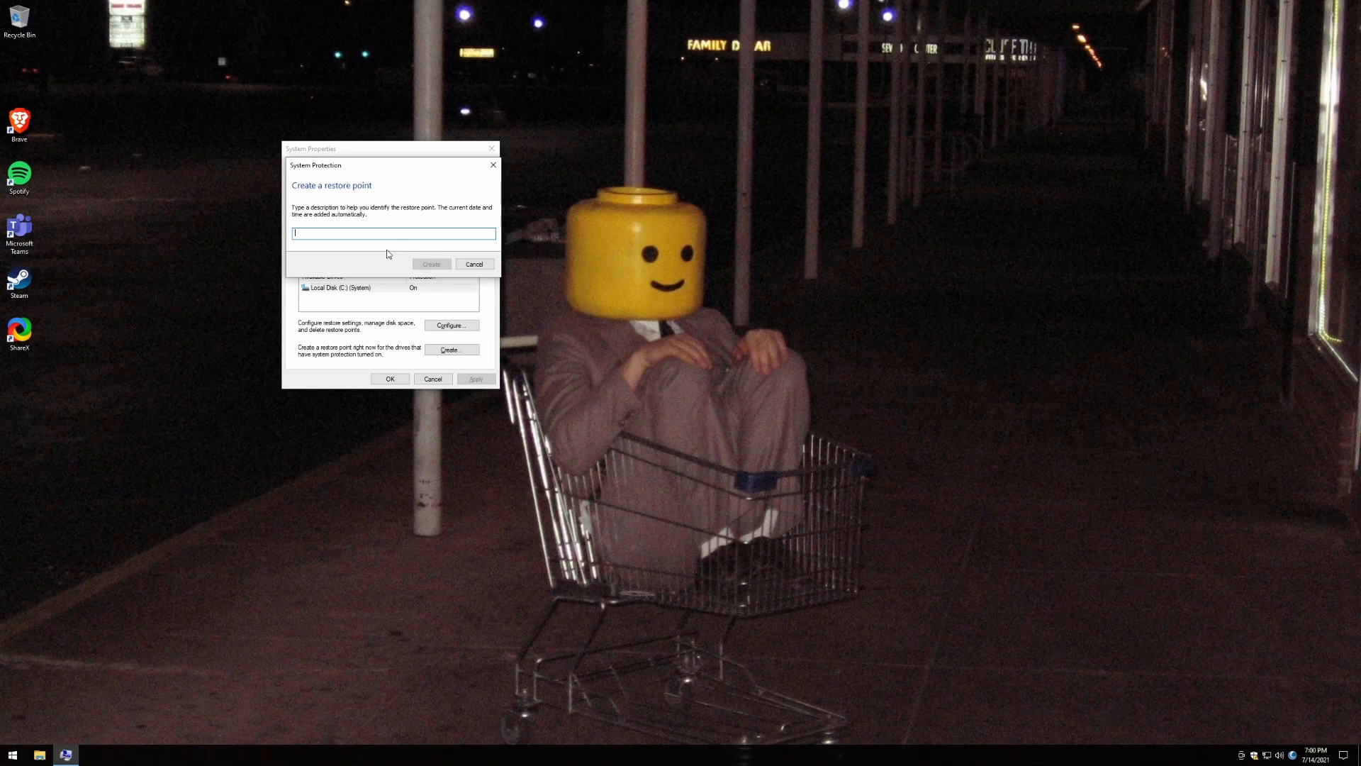
type("7-14-202")
type("7 pm")
key("Return")
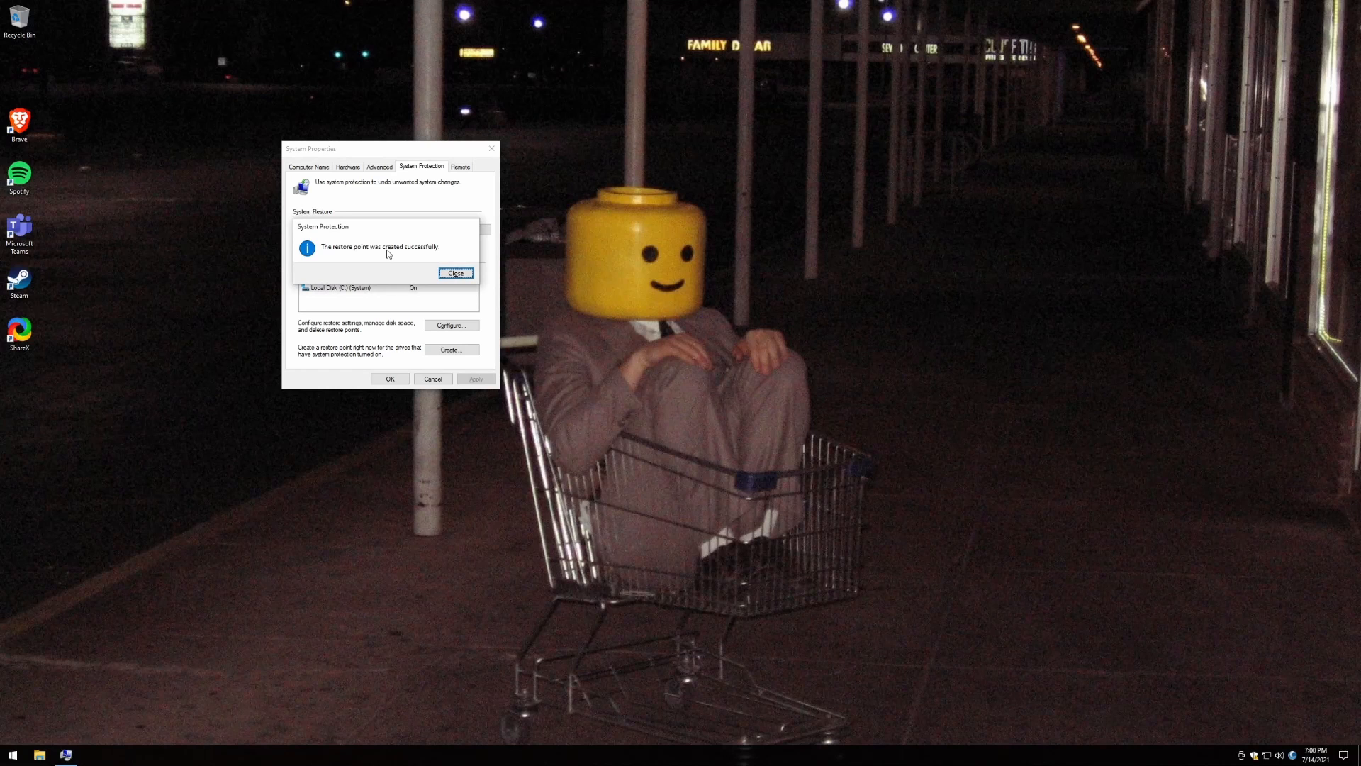
left_click(455, 273)
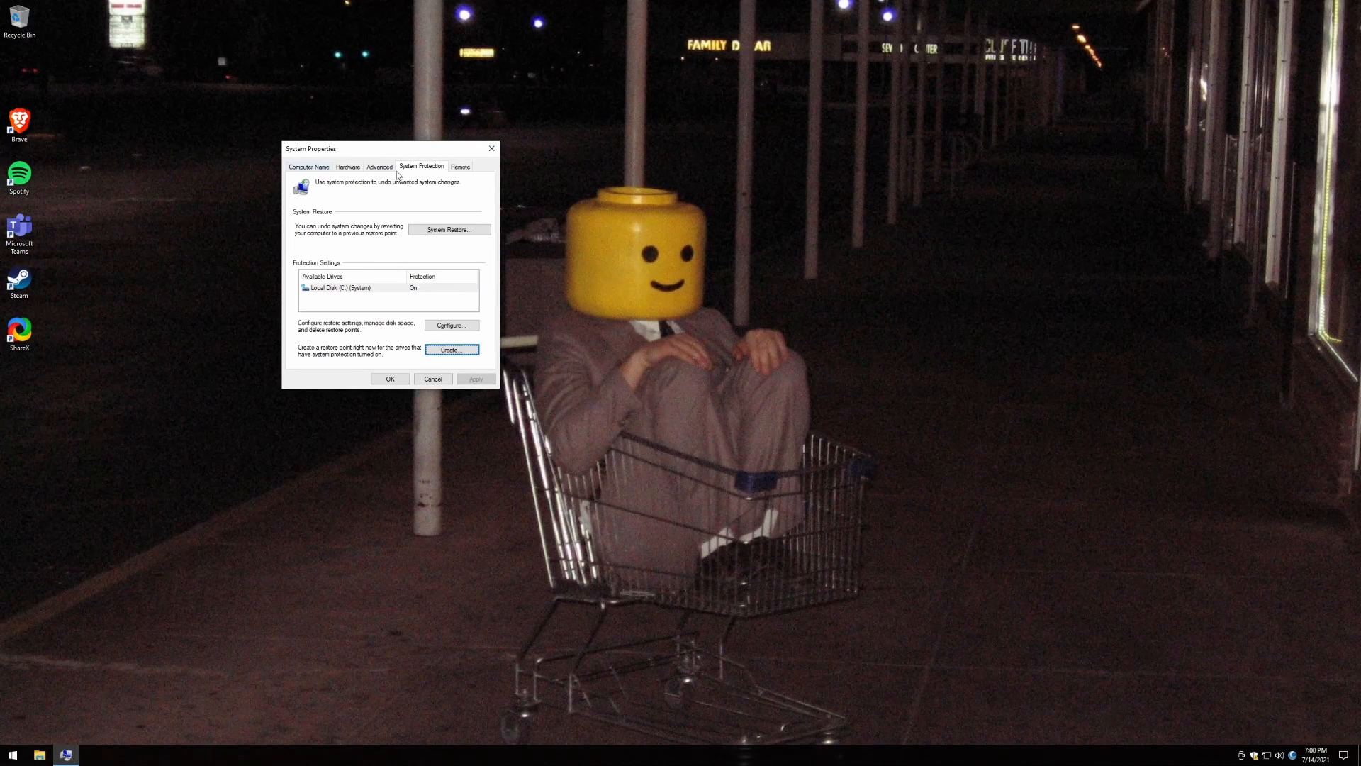
Look through the restore points available in System Restore, select the "7-14-2021 7 pm" entry, and cancel without restoring.
left_click(461, 232)
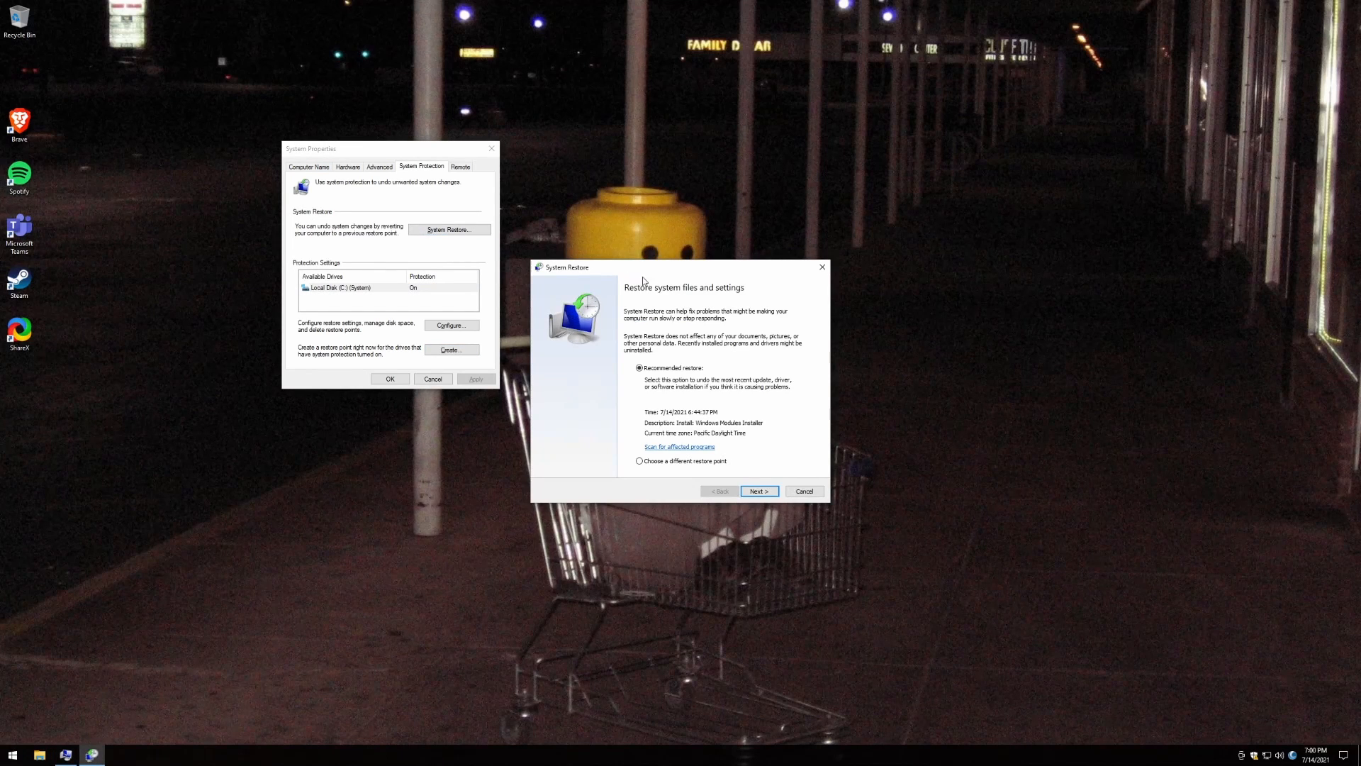
left_click(656, 465)
left_click(757, 490)
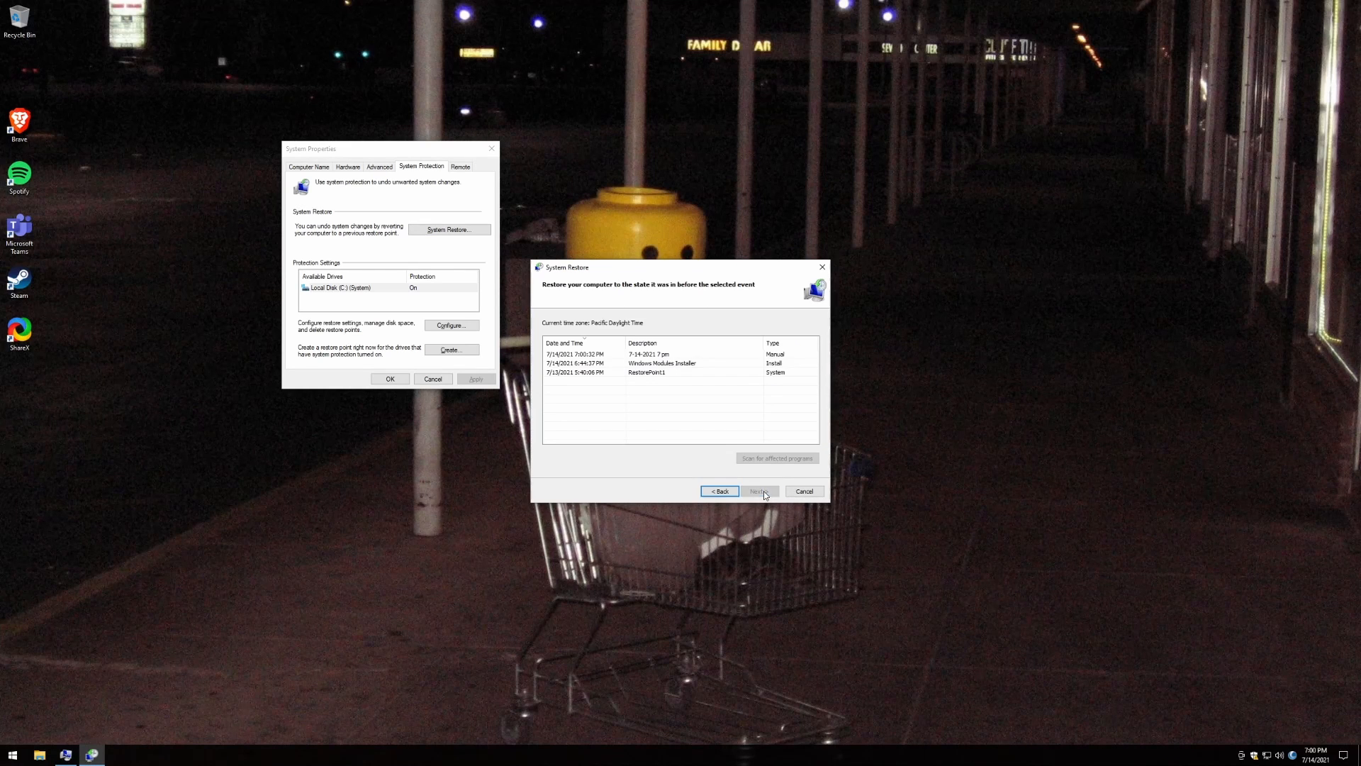
left_click(638, 354)
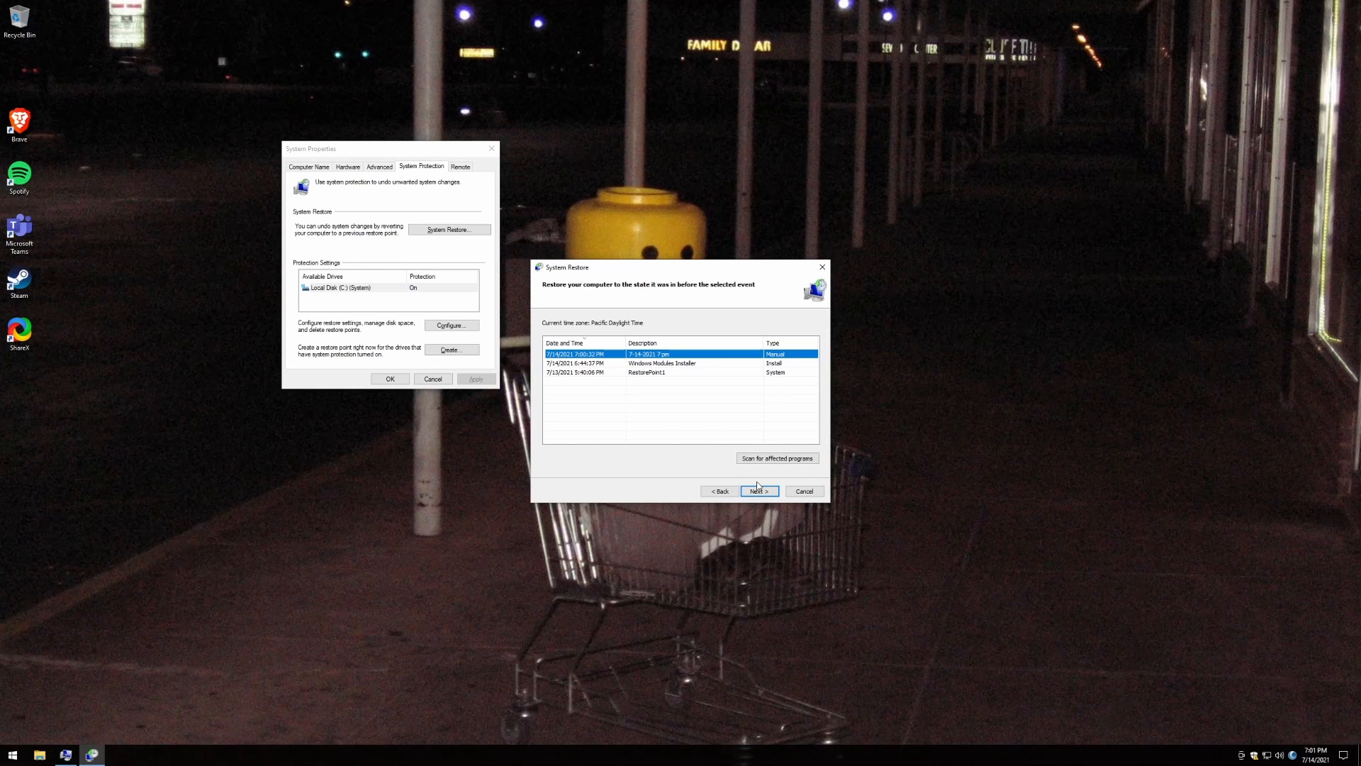
left_click(806, 492)
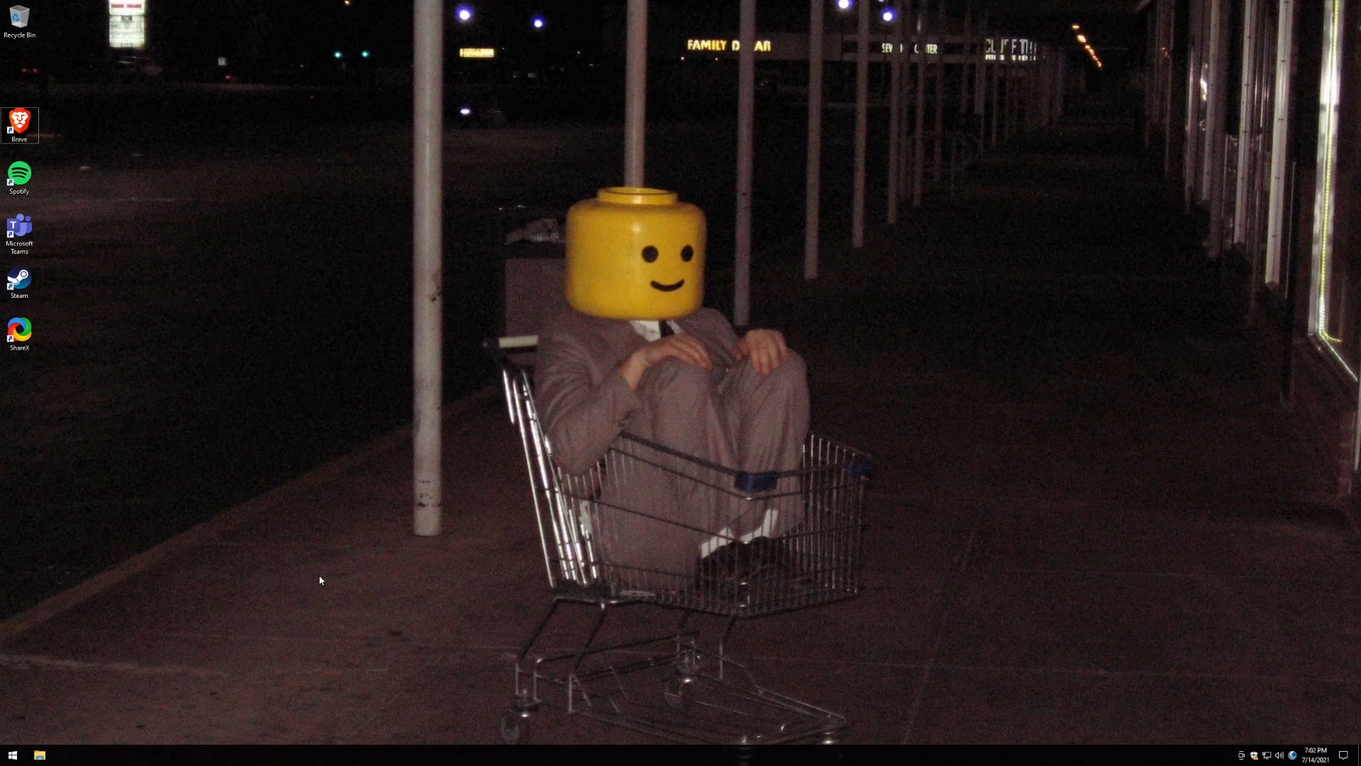
Open the Windows Settings home page.
key("super+i")
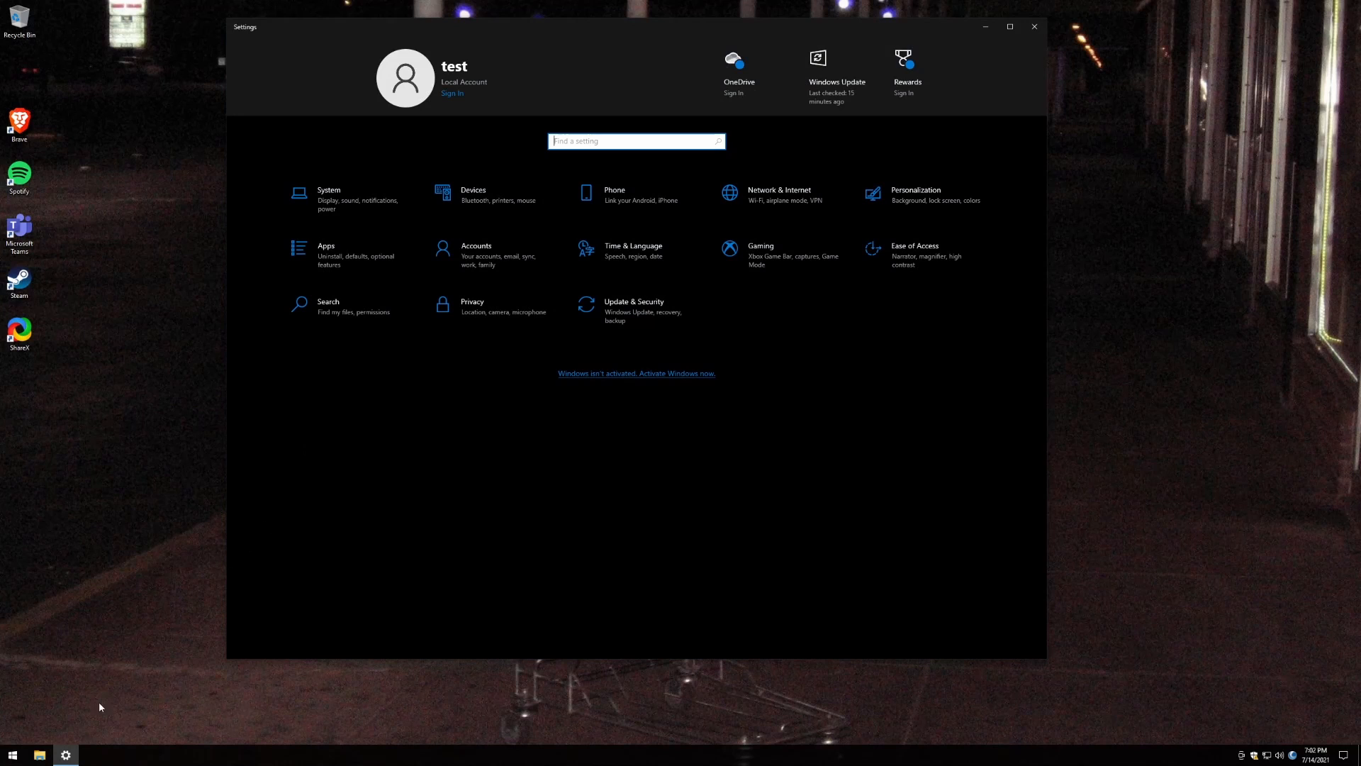
left_click(12, 754)
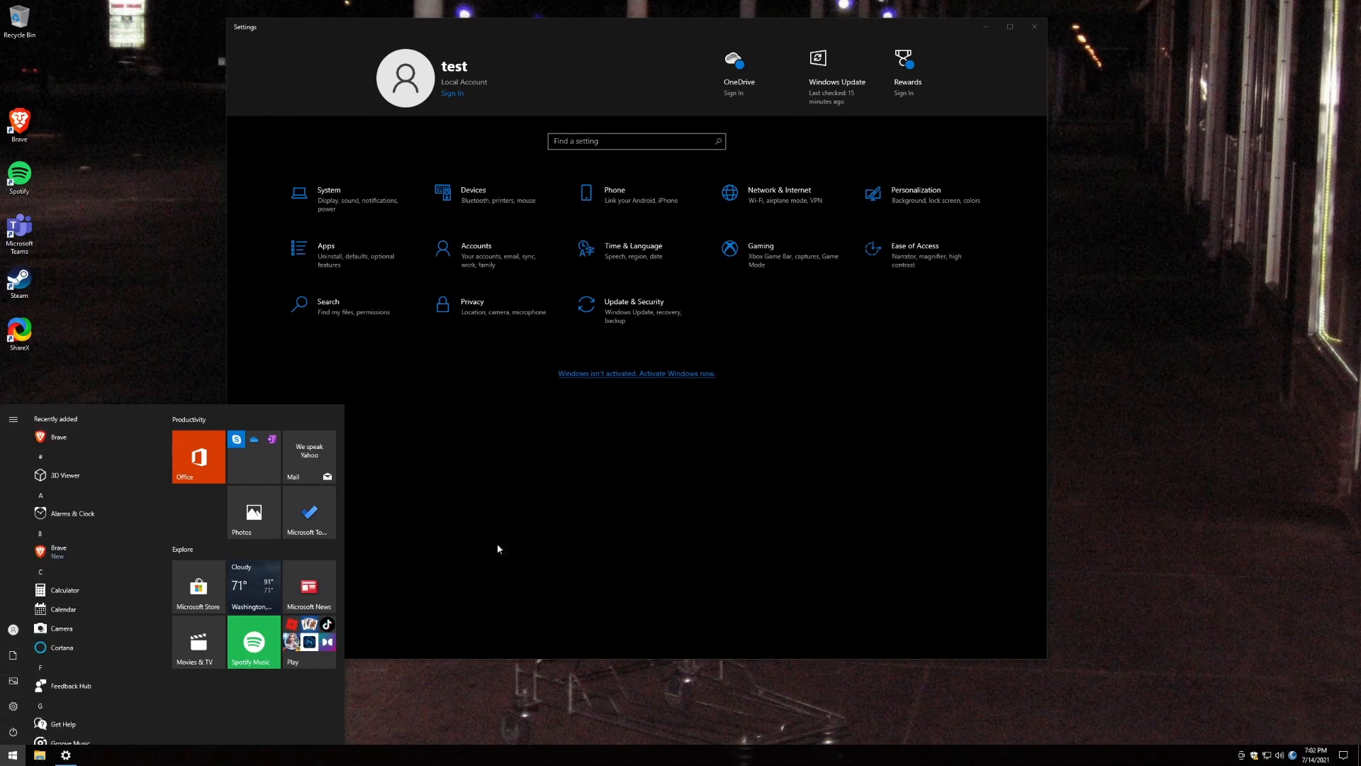
left_click(516, 522)
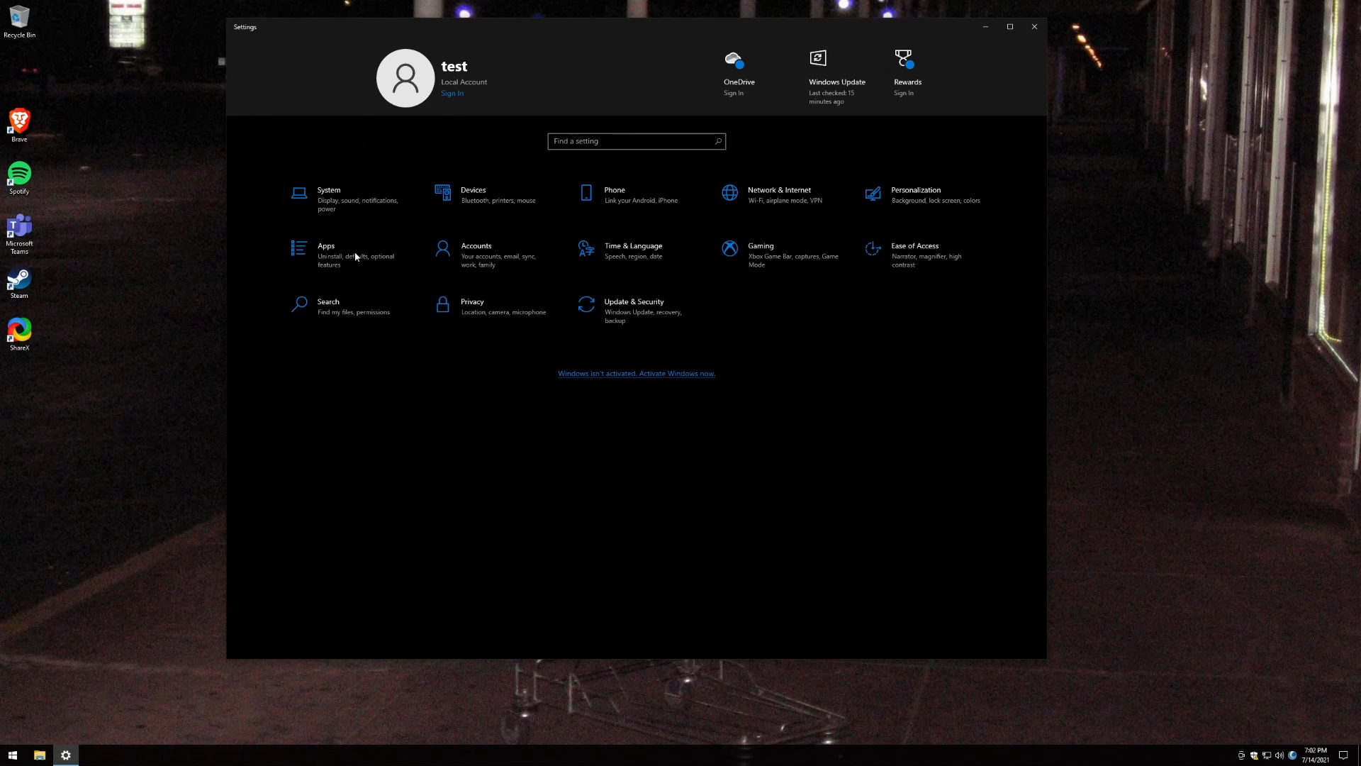
left_click(572, 142)
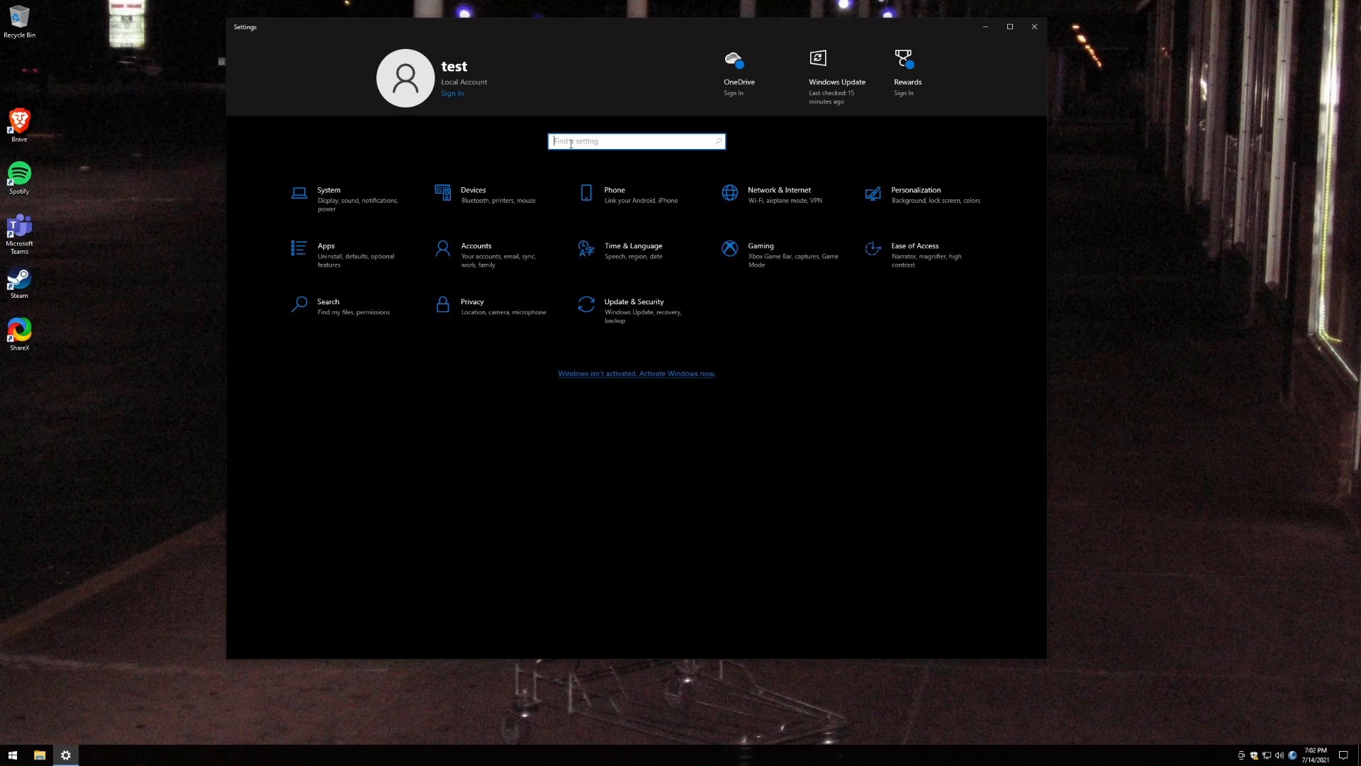
type("backjg")
key("BackSpace")
key("BackSpace")
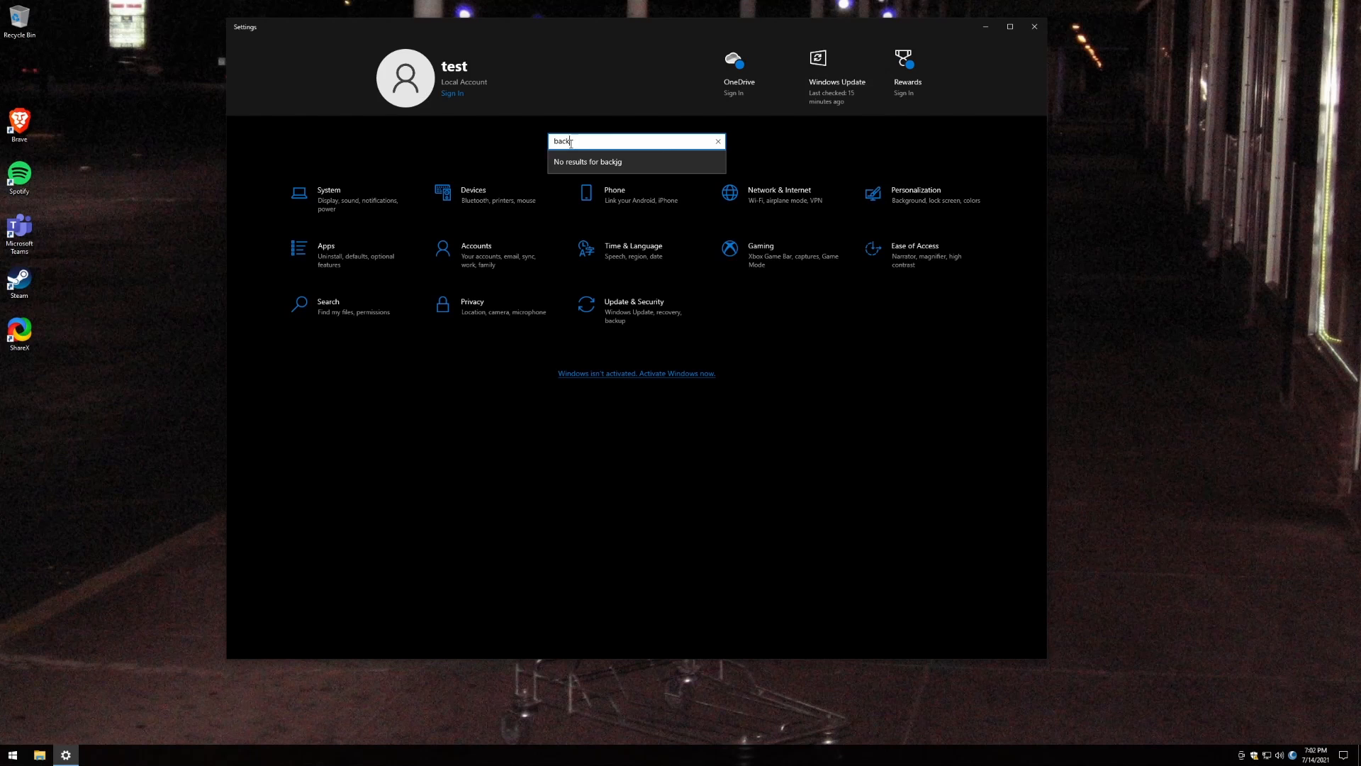
type("u")
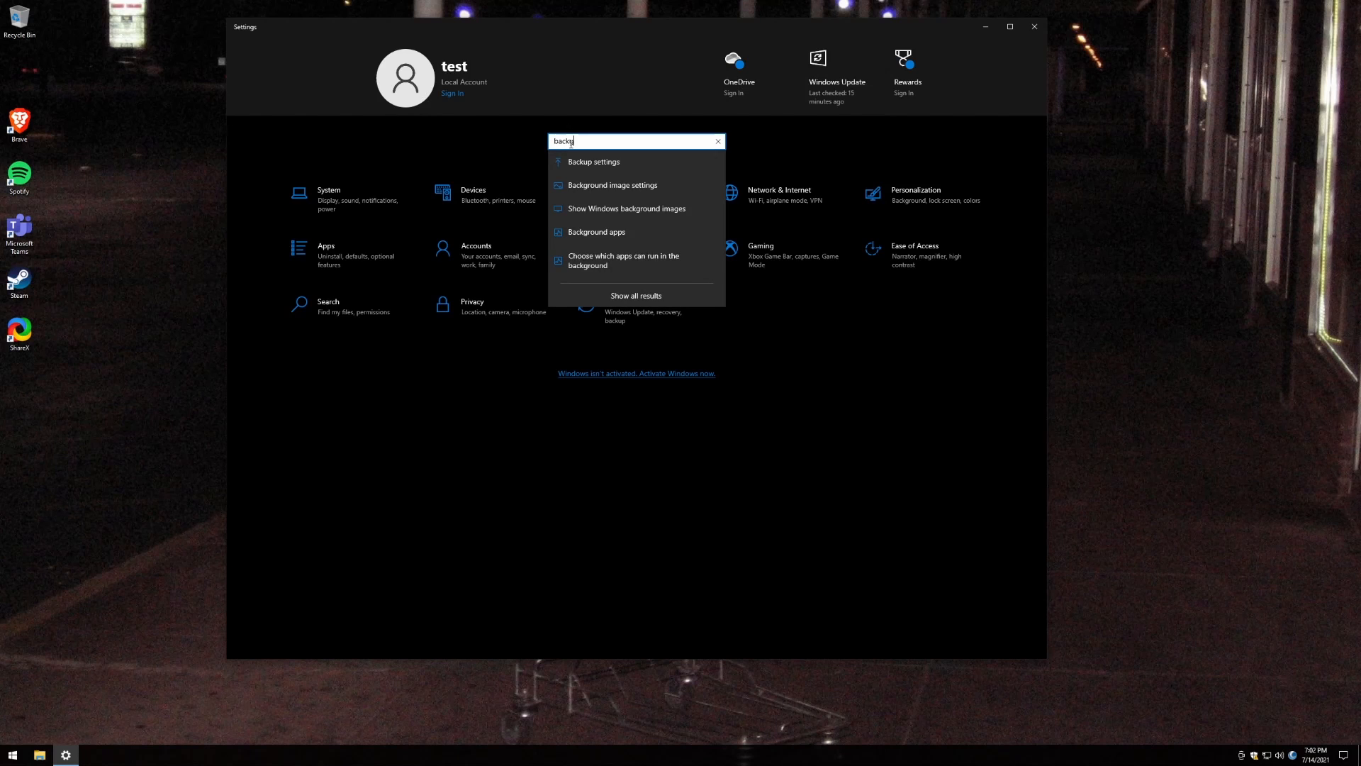
type("rou")
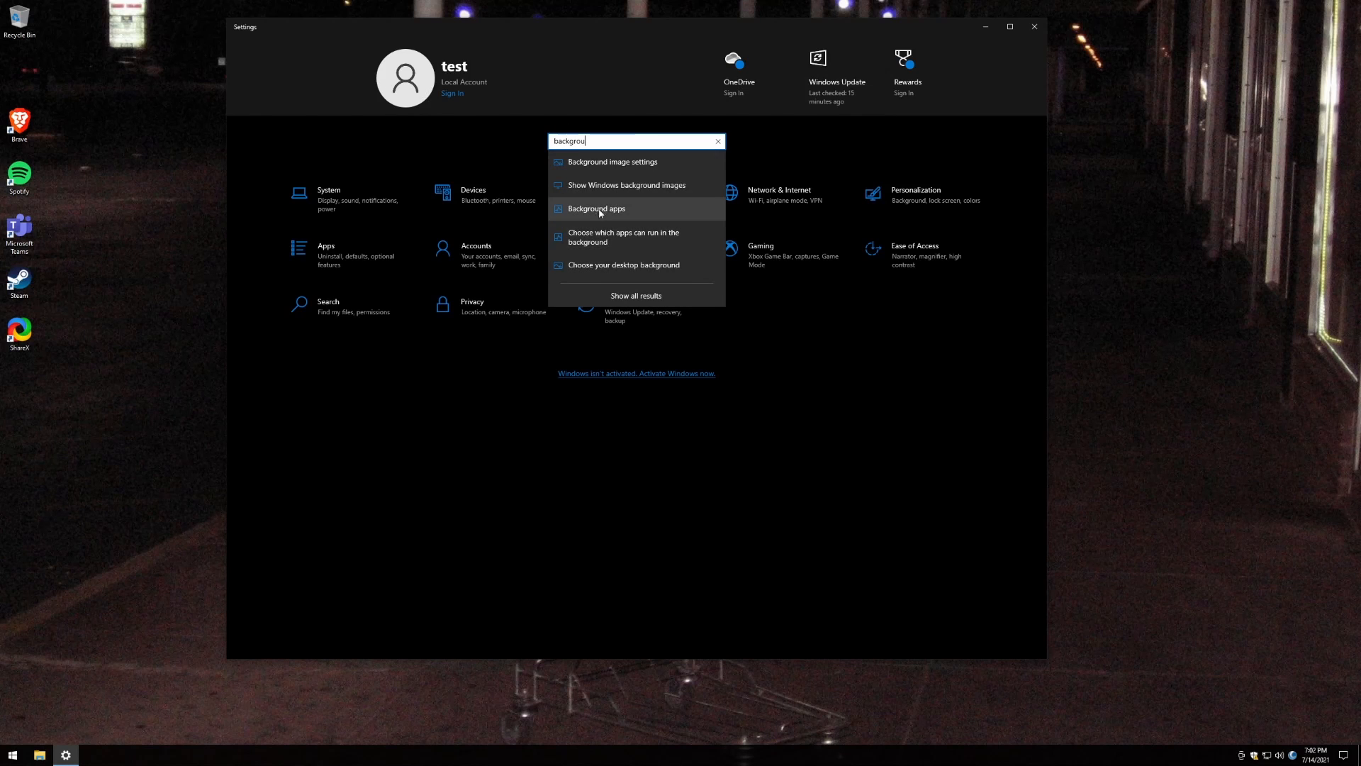
left_click(348, 261)
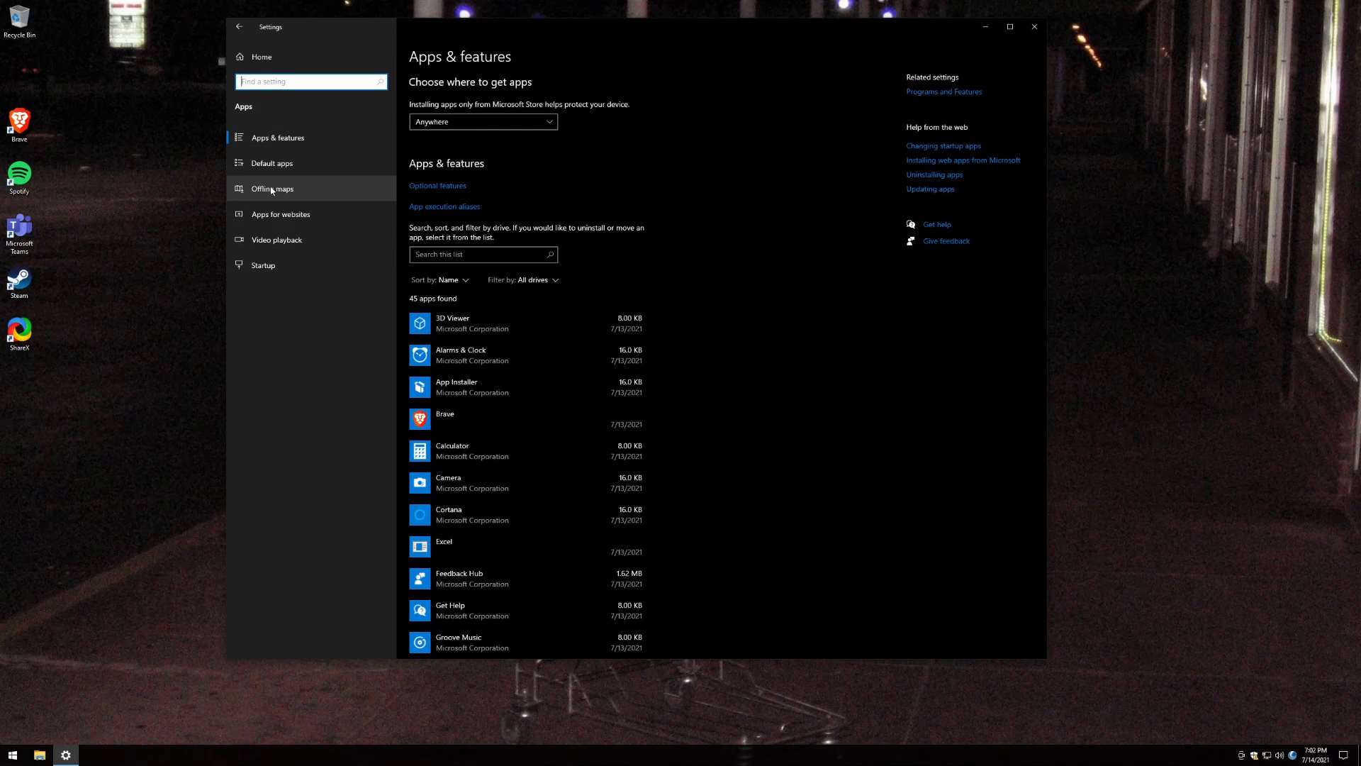
key("alt+Left")
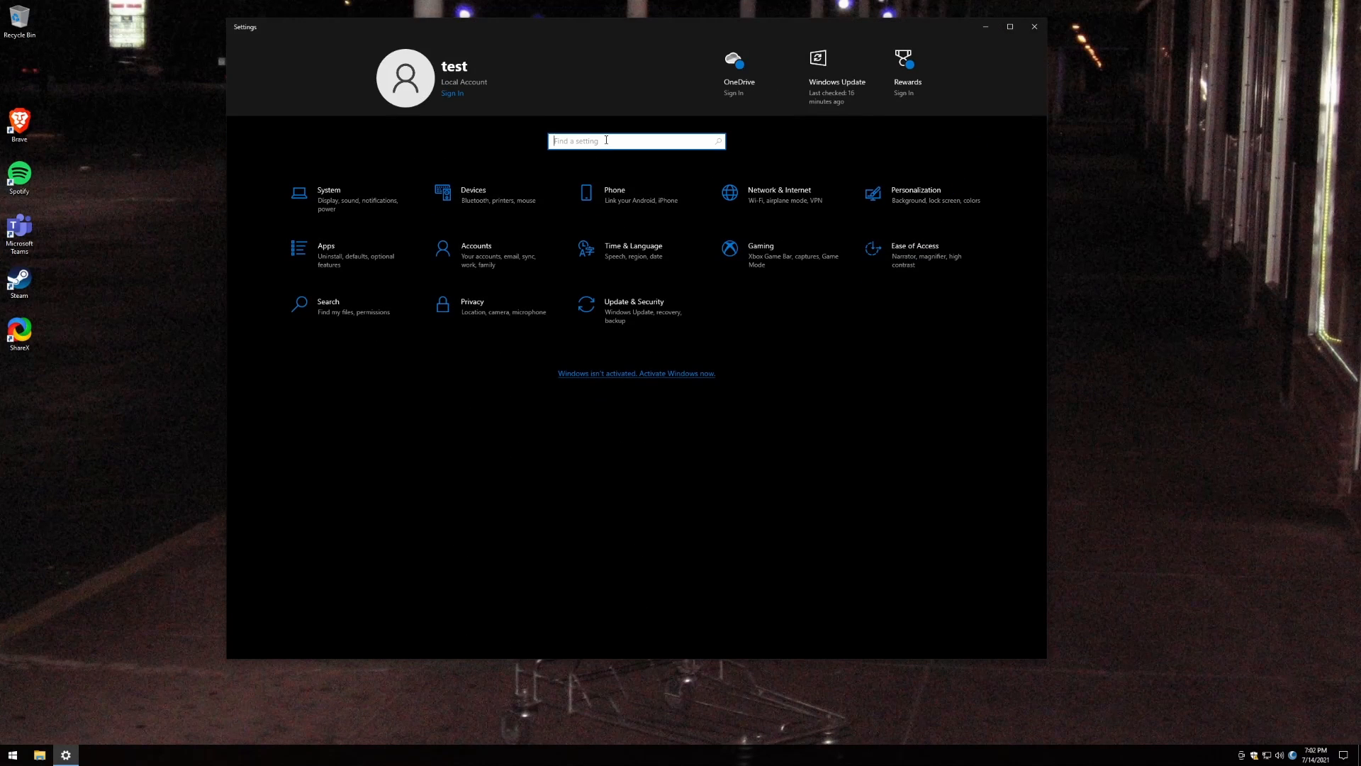
Search Settings for "background", open the Background apps page and review which apps may run in the background.
type("background")
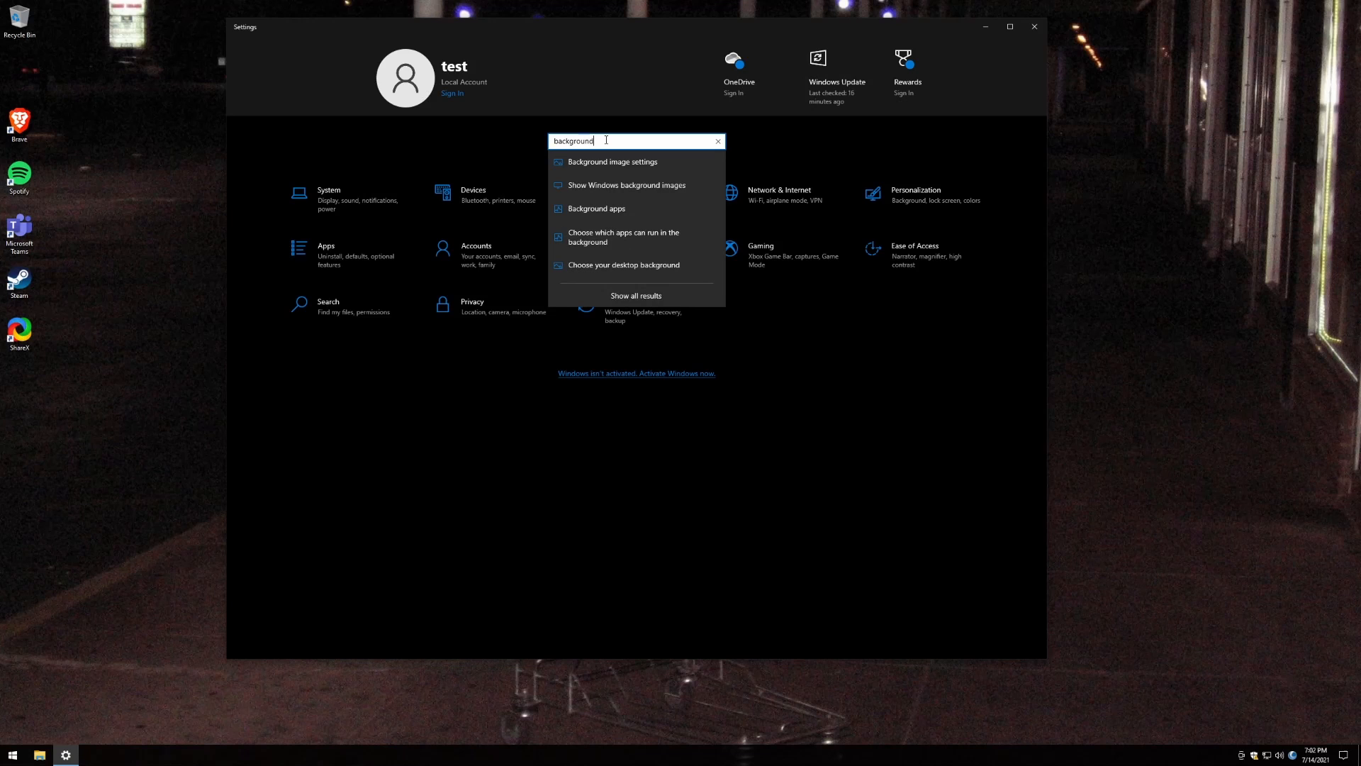
left_click(616, 209)
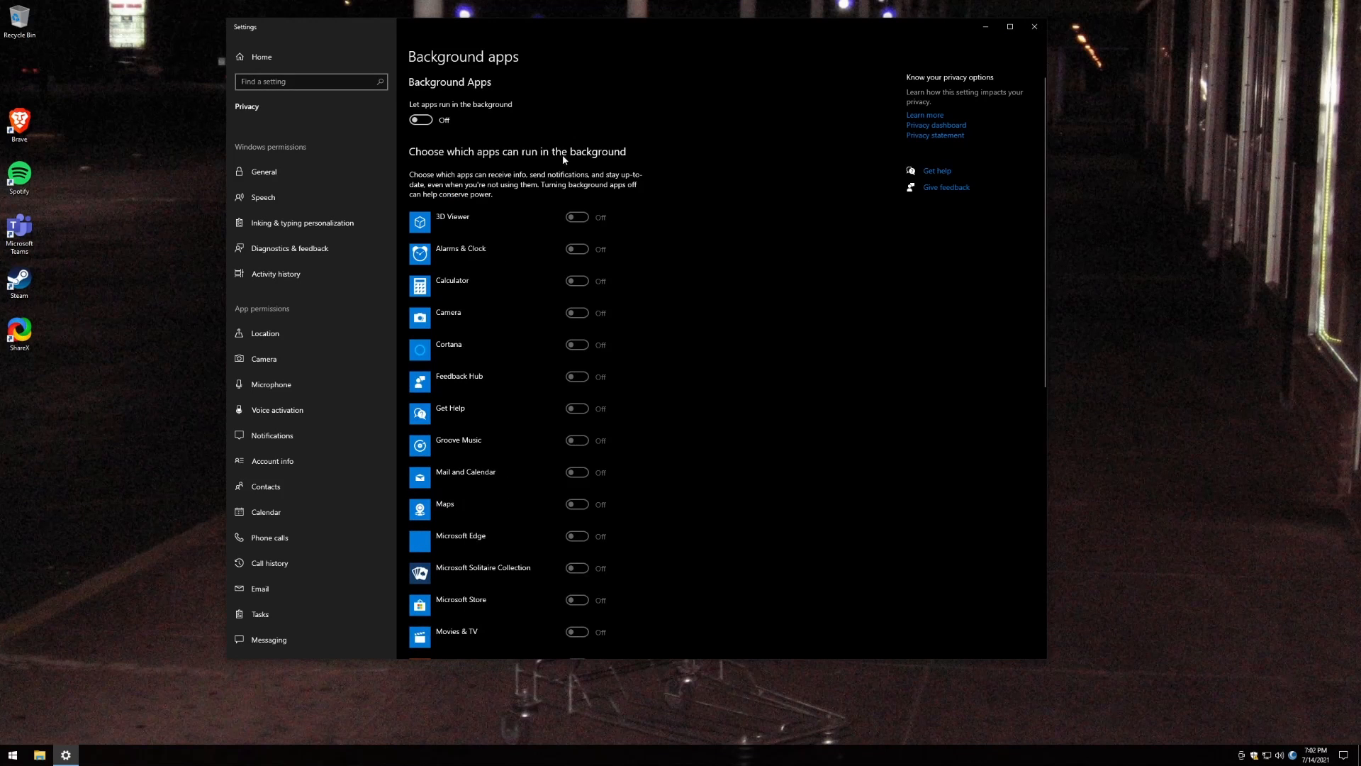
scroll(613, 222, "down", 8)
scroll(612, 250, "up", 10)
scroll(522, 254, "down", 8)
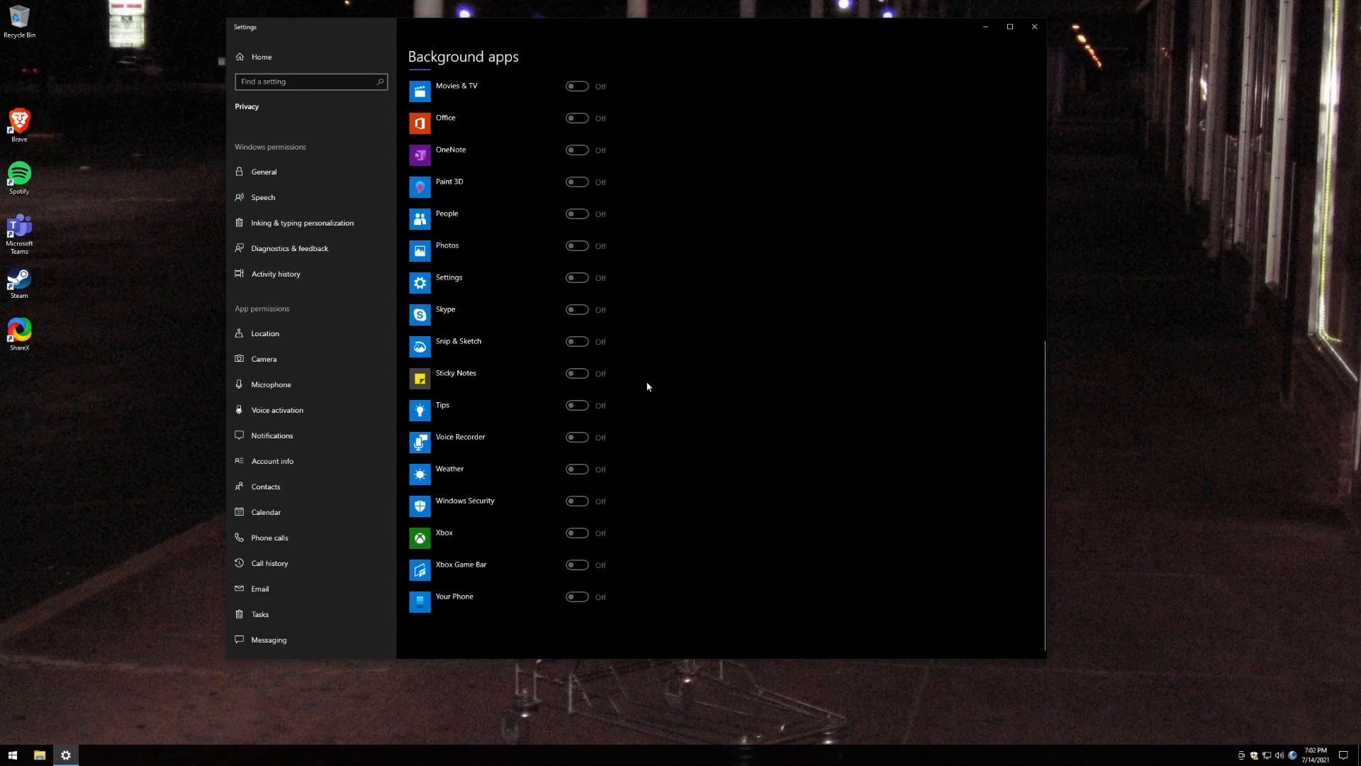
scroll(648, 386, "up", 8)
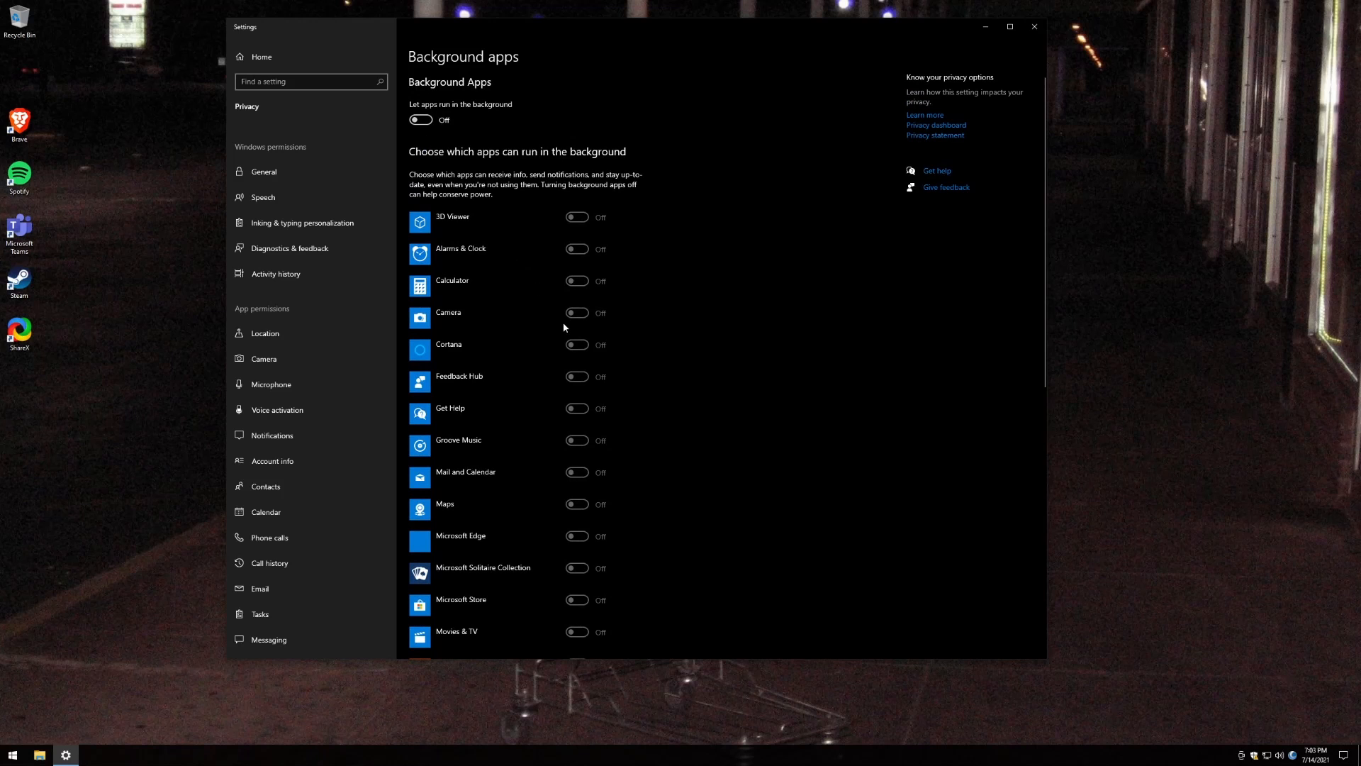
scroll(525, 341, "down", 5)
scroll(504, 334, "up", 5)
Launch Calculator to check that it still opens while background apps are turned off, and close it.
key("super")
type("cal")
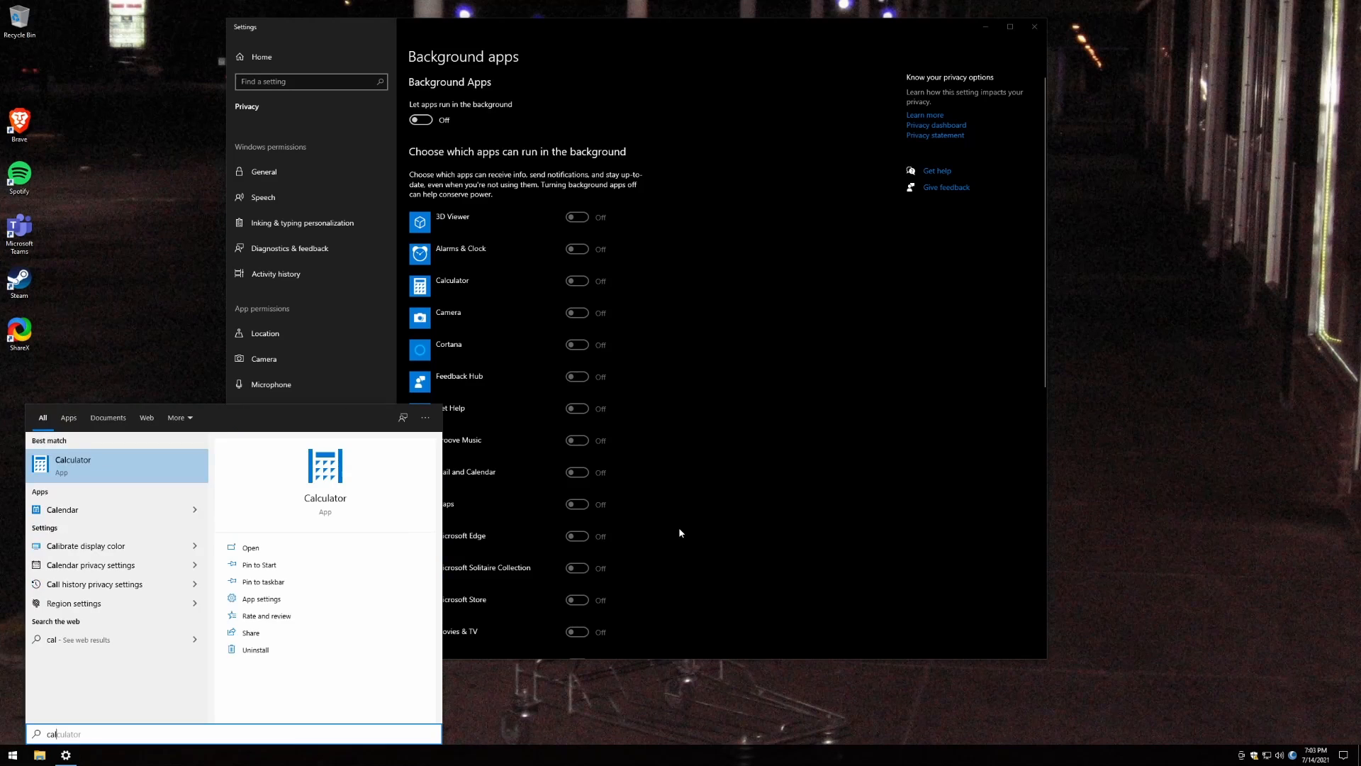
key("Return")
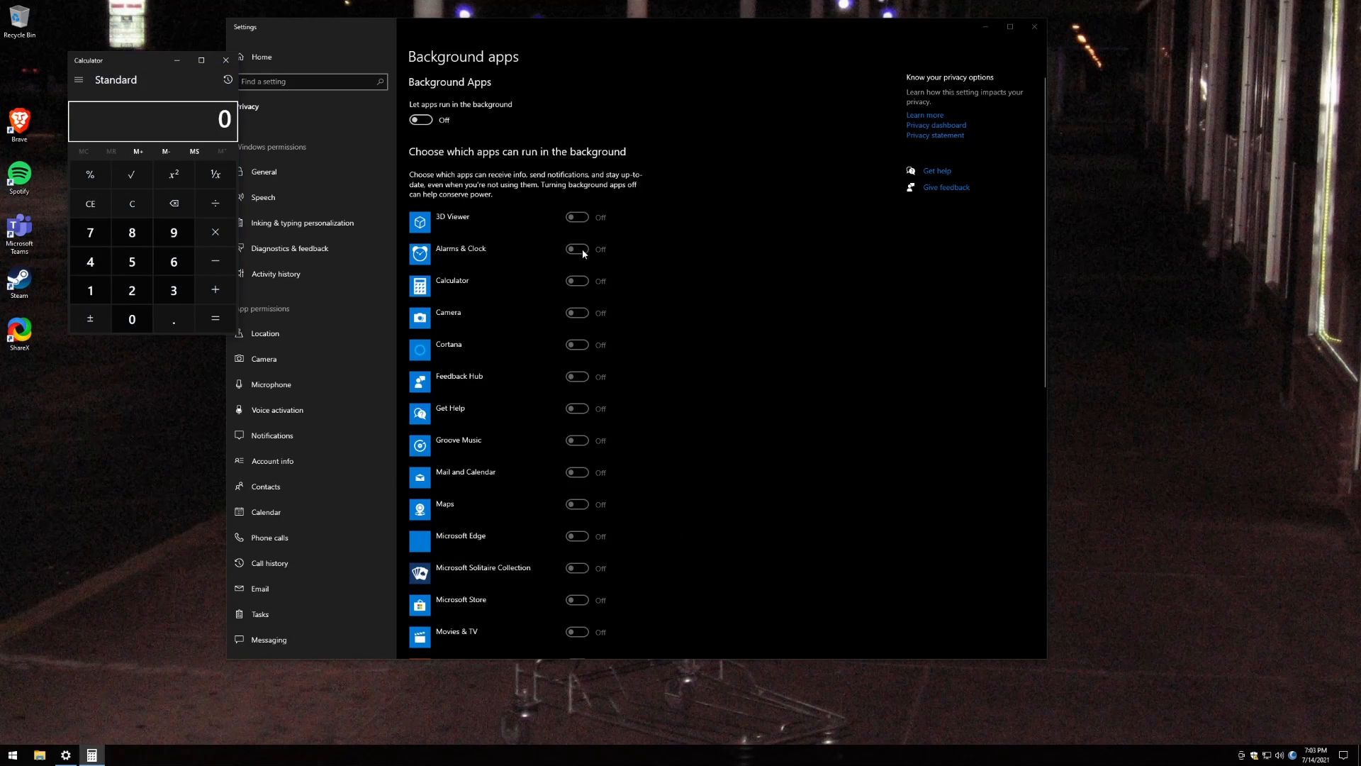
left_click_drag(171, 60, 261, 108)
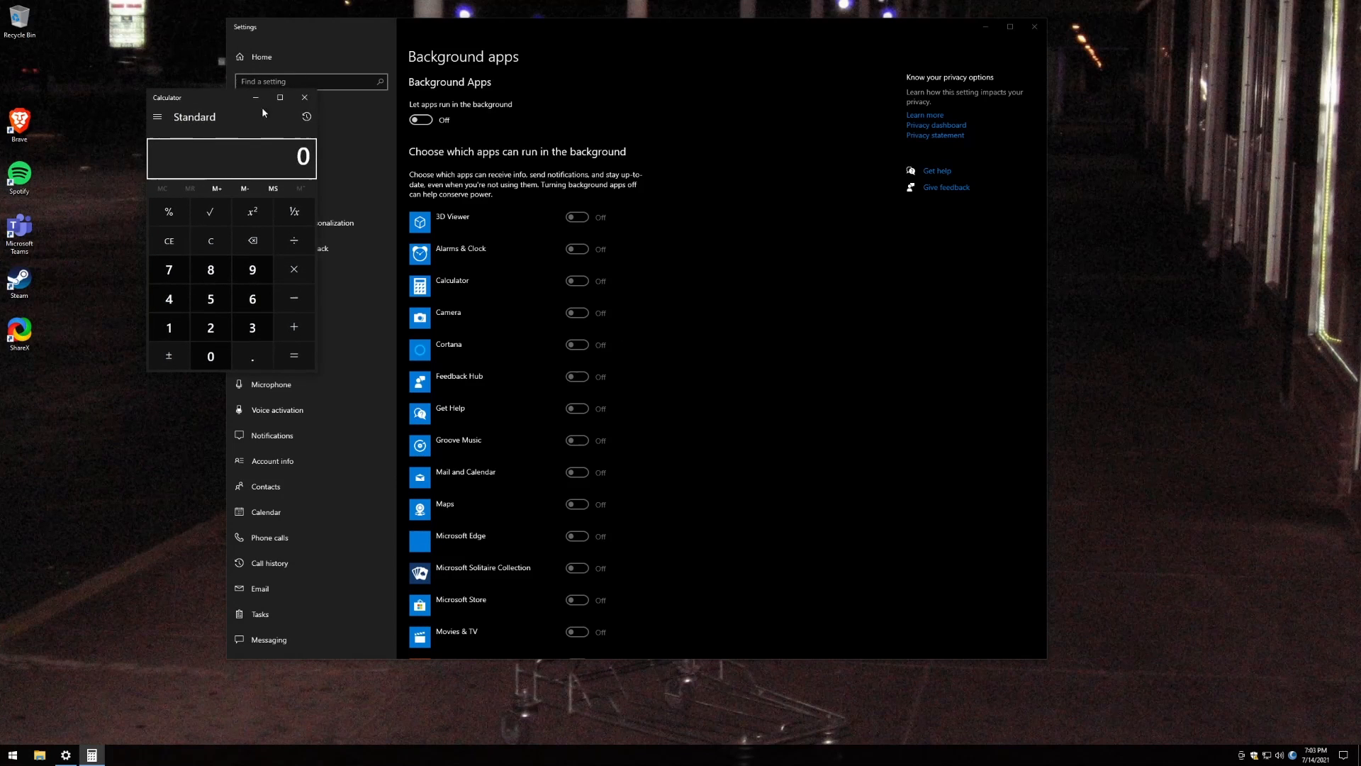
left_click(303, 102)
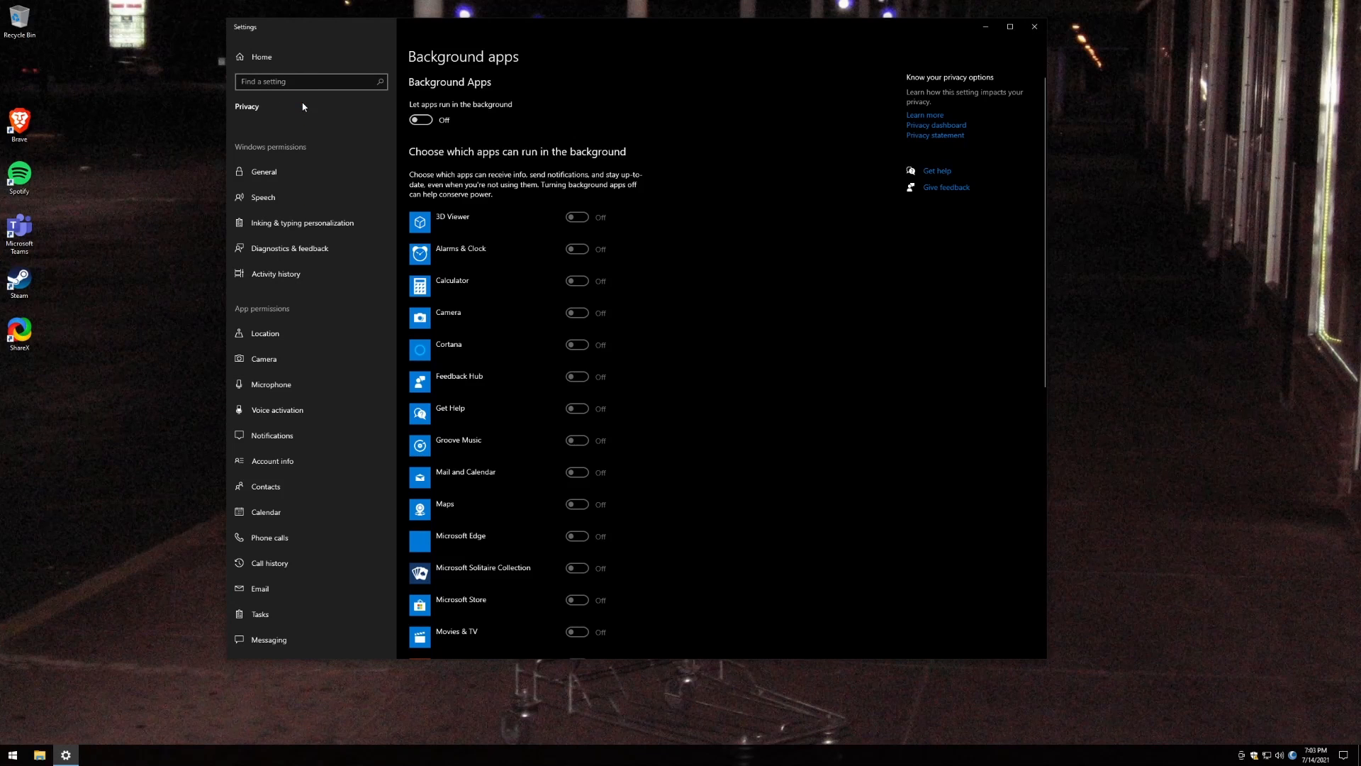
Review the General, Speech, and Inking & typing personalization privacy settings.
left_click(301, 175)
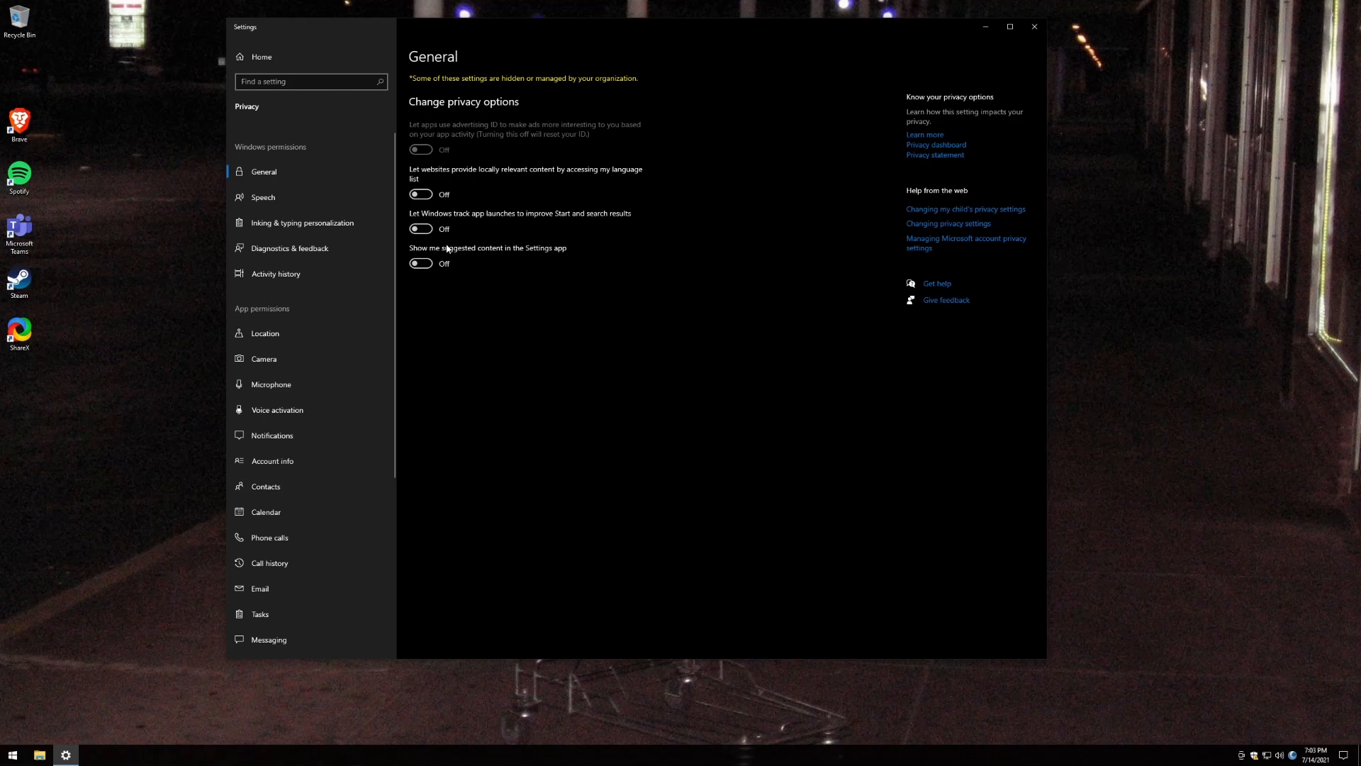
left_click(328, 200)
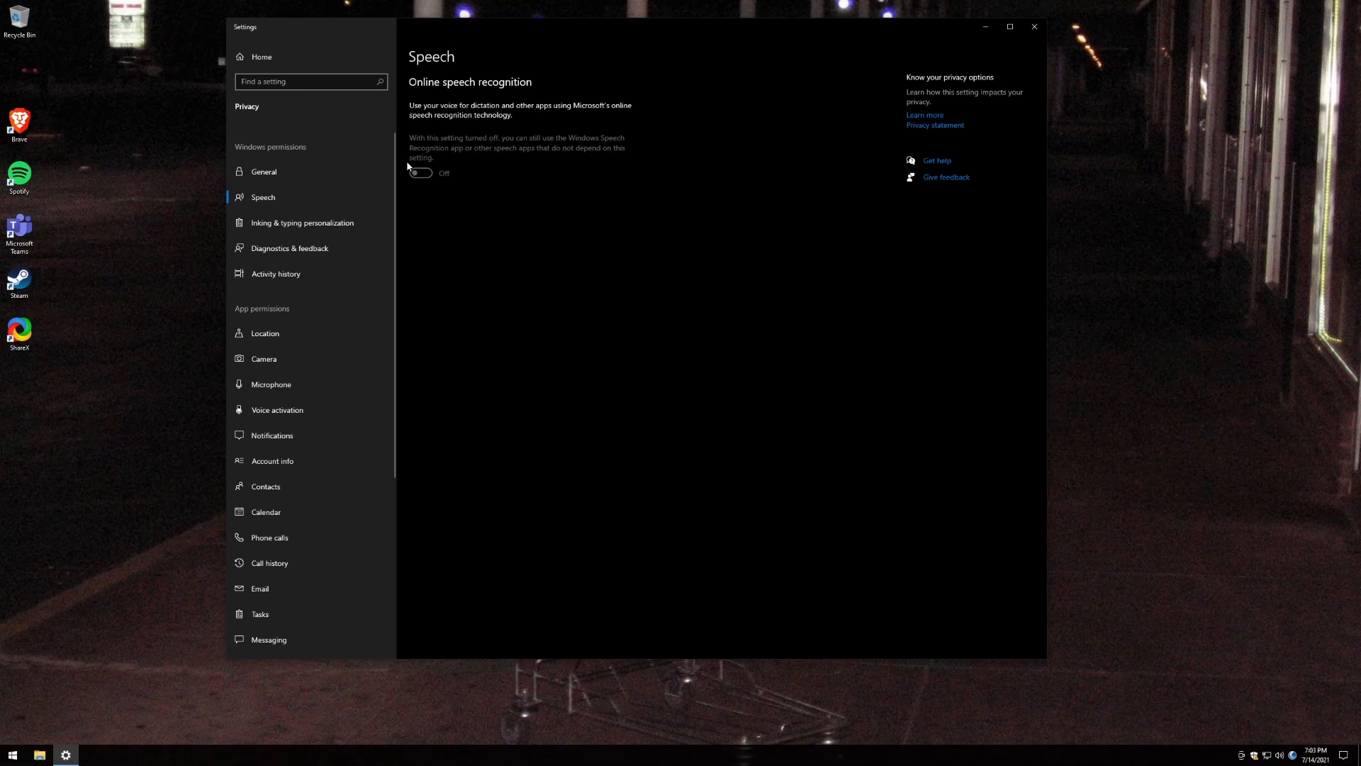
left_click(312, 228)
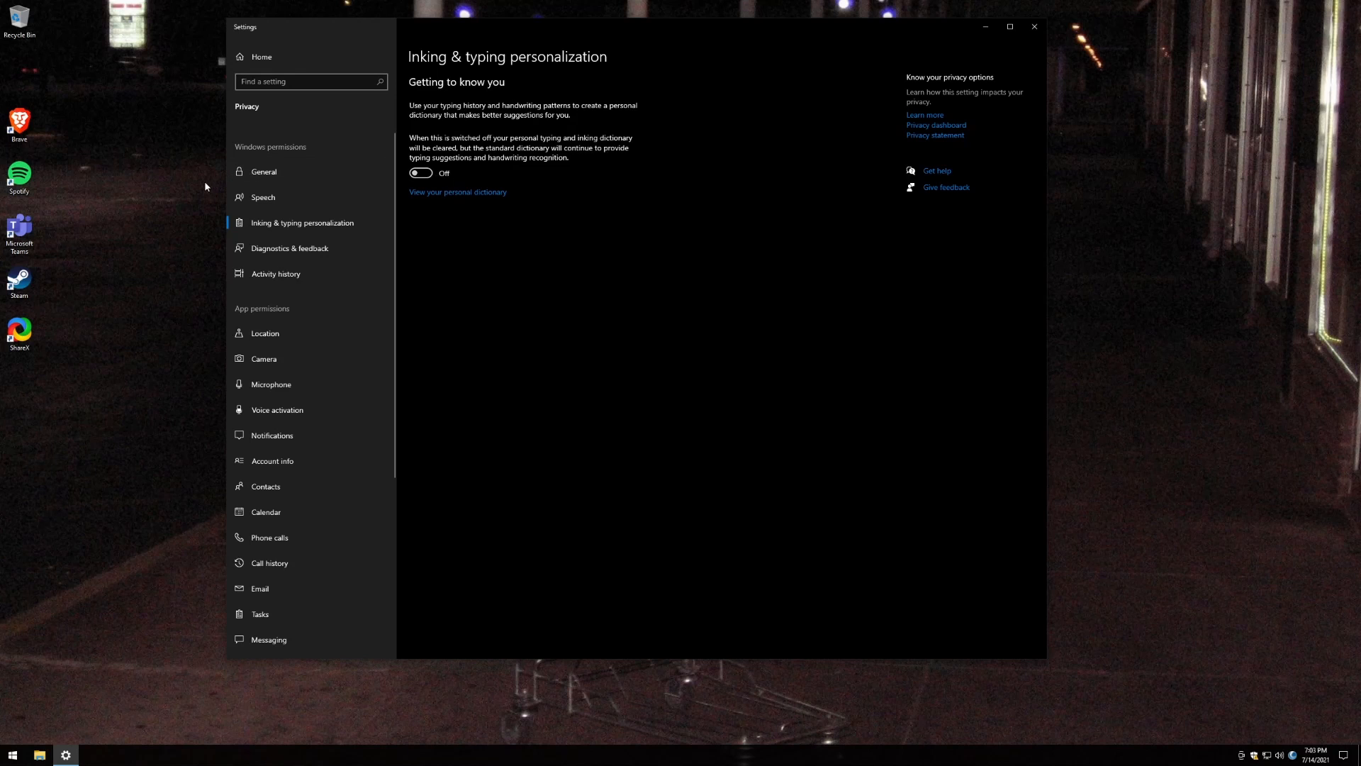
Review the Diagnostics & feedback, Activity history and Location privacy settings.
left_click(298, 250)
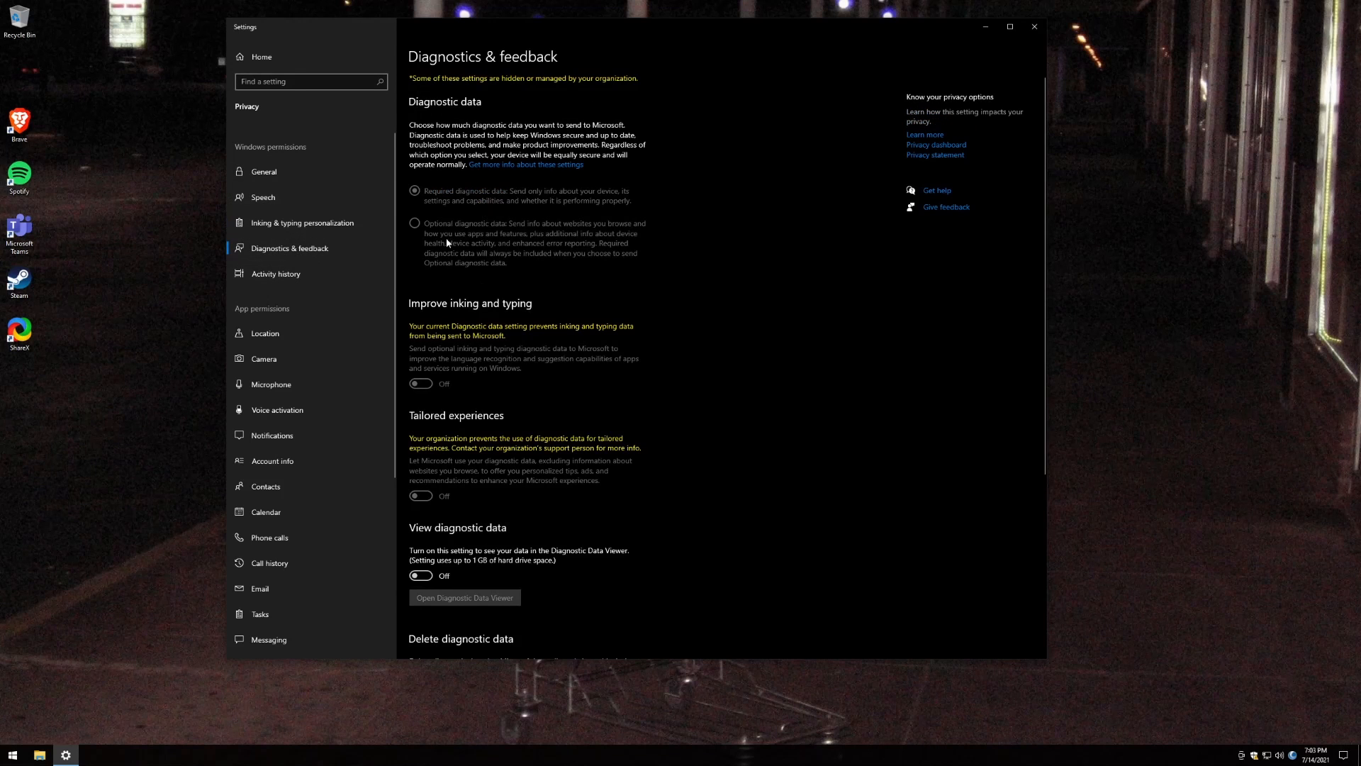
left_click(312, 277)
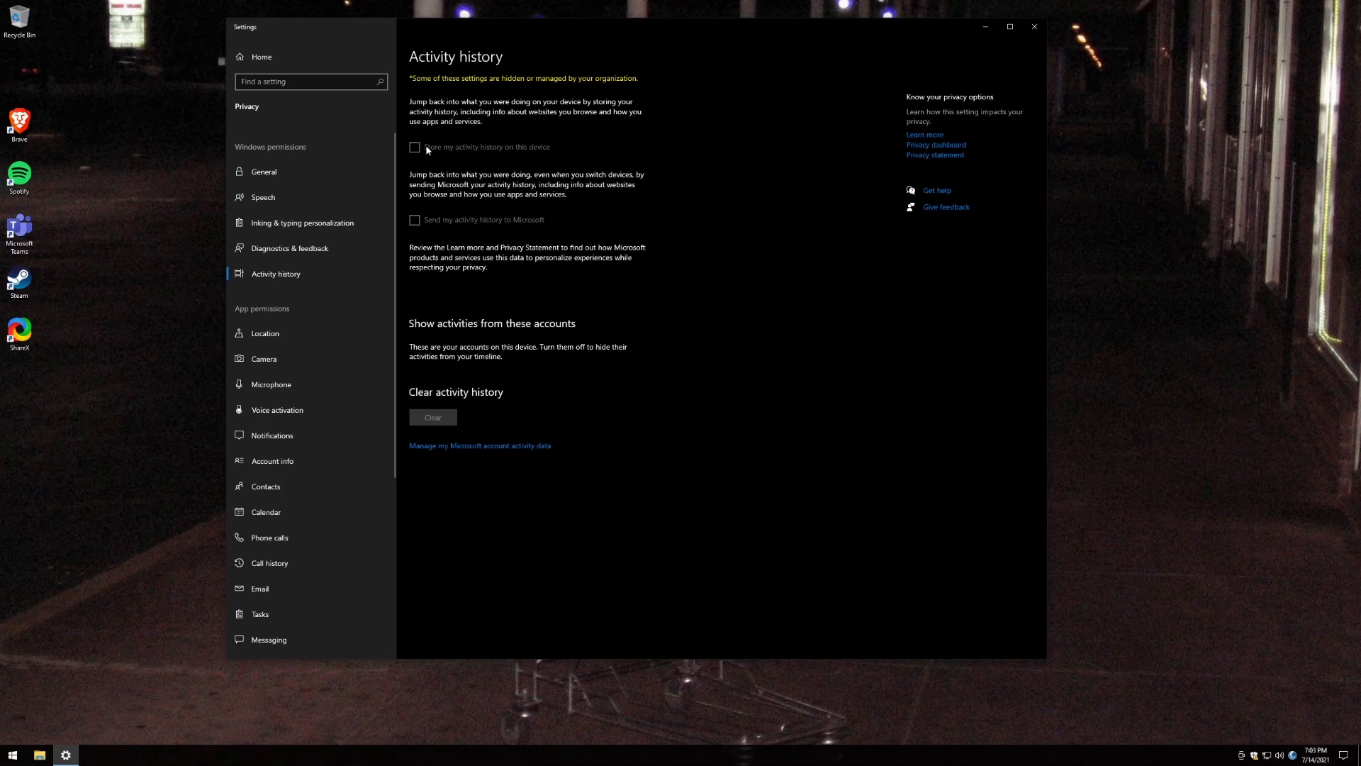
left_click(333, 333)
scroll(400, 277, "down", 5)
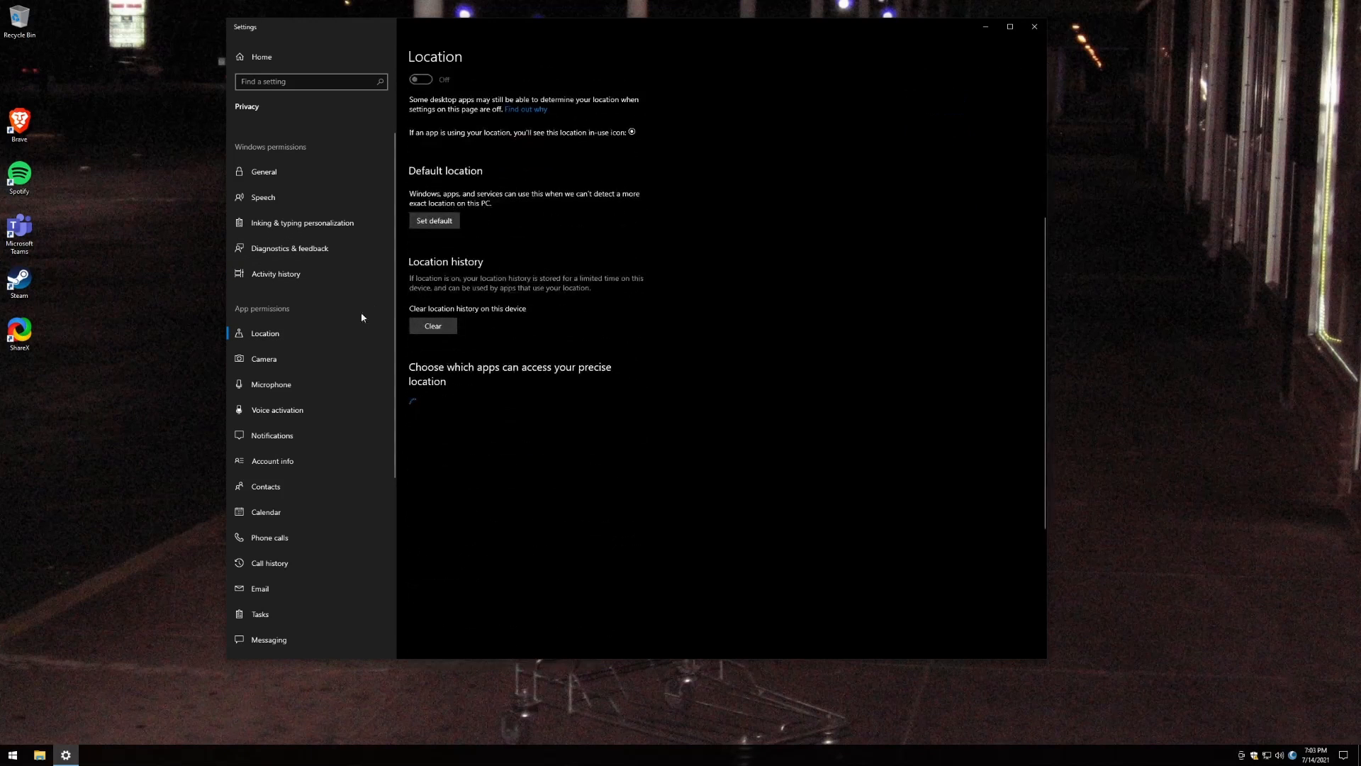
Toggle app camera access off and back on, and deny camera access to 3D Viewer, Camera, Feedback Hub and Microsoft Edge.
left_click(307, 358)
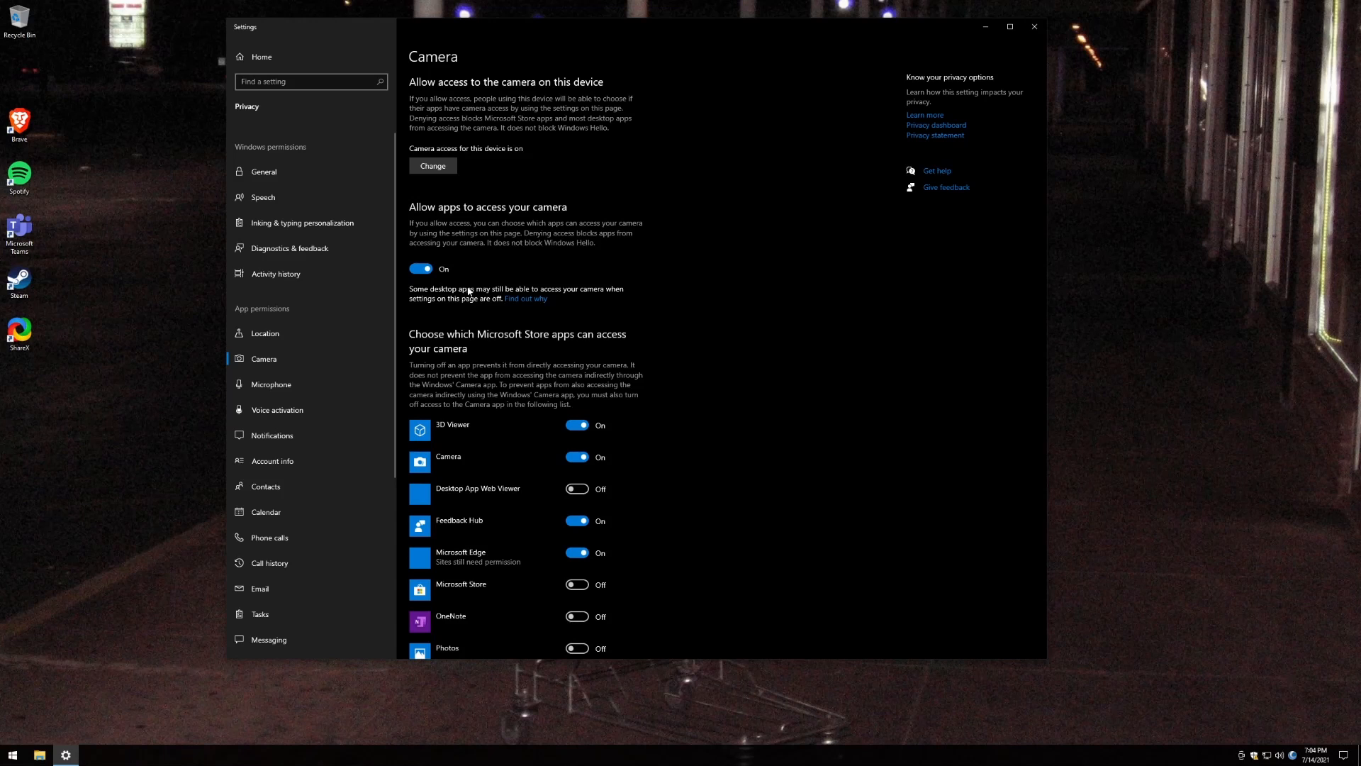
left_click(428, 273)
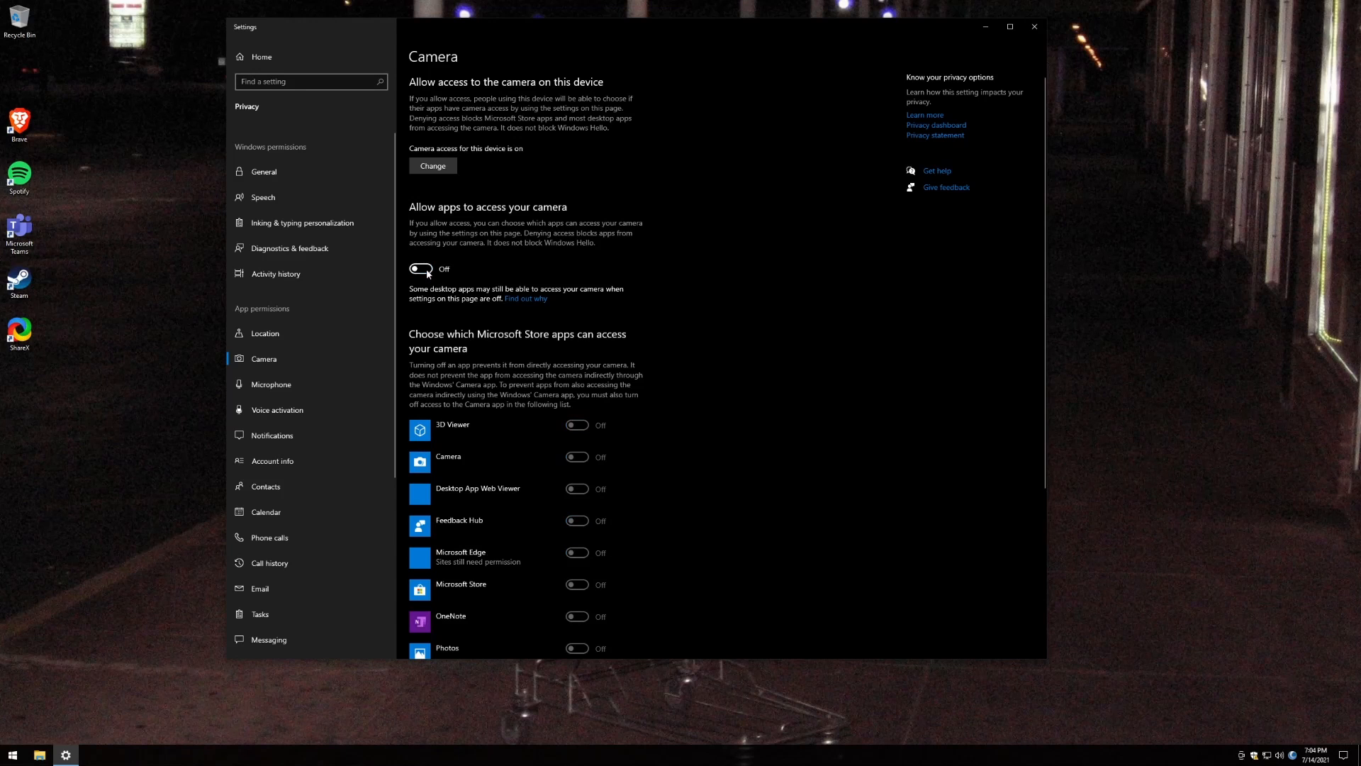
left_click(429, 272)
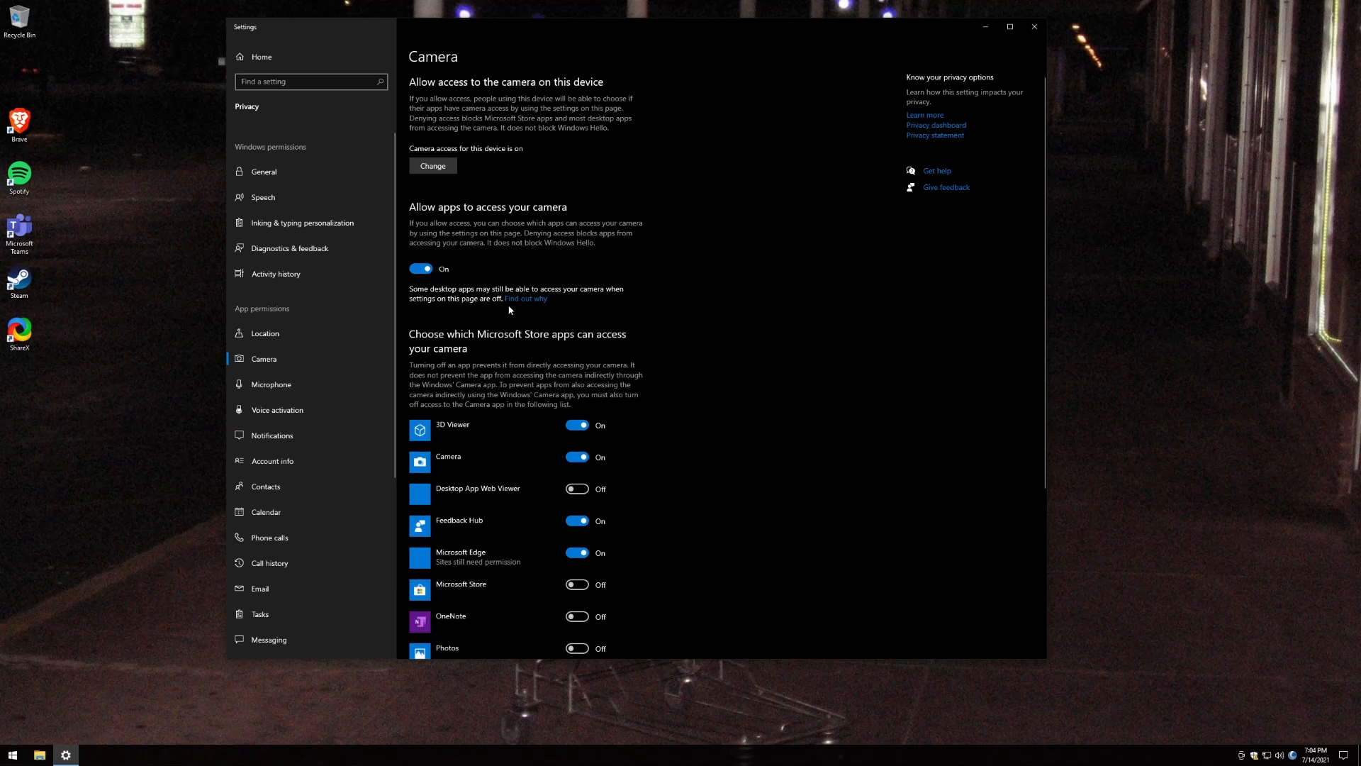
scroll(509, 310, "down", 5)
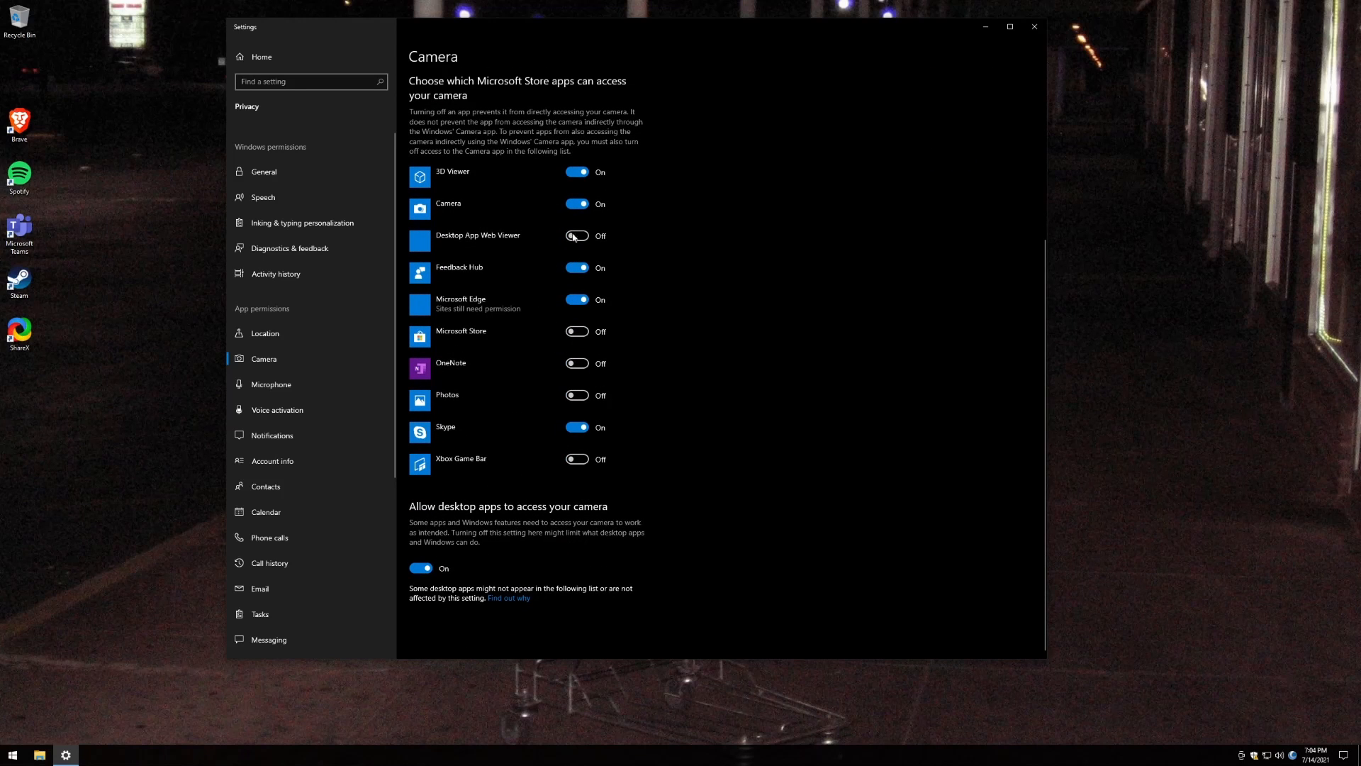
left_click(575, 172)
left_click(575, 205)
left_click(576, 268)
left_click(576, 300)
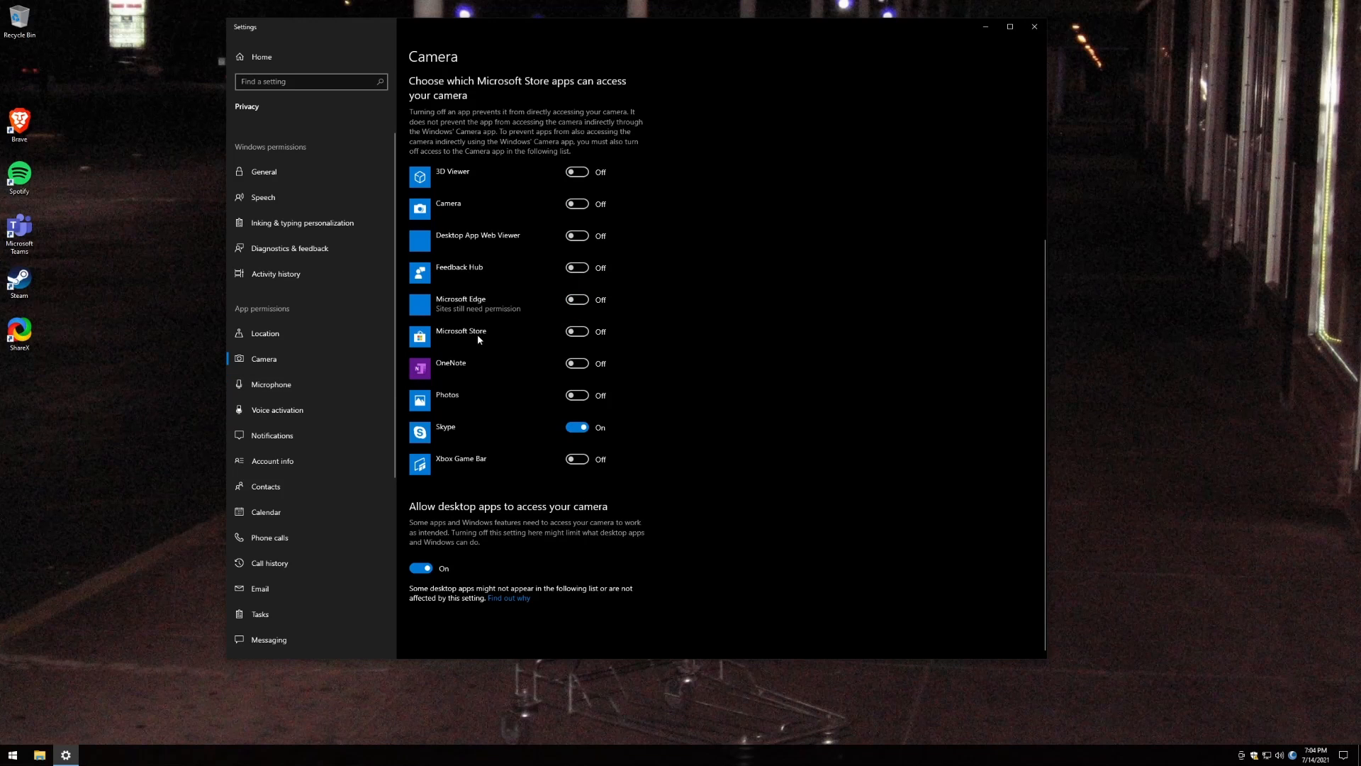
scroll(497, 341, "up", 2)
scroll(516, 345, "up", 3)
scroll(516, 345, "down", 5)
scroll(516, 344, "up", 5)
Review which Microsoft Store apps can access the microphone.
left_click(271, 384)
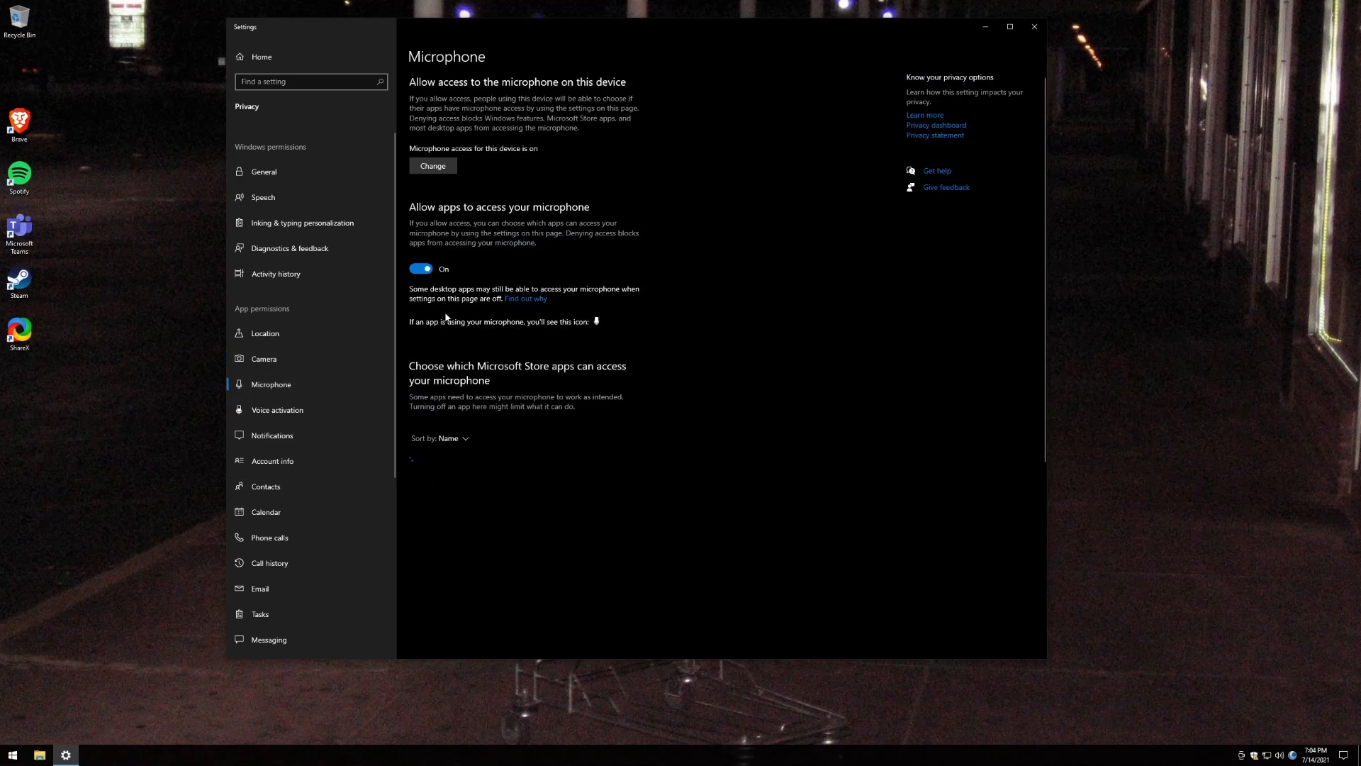
scroll(465, 307, "down", 2)
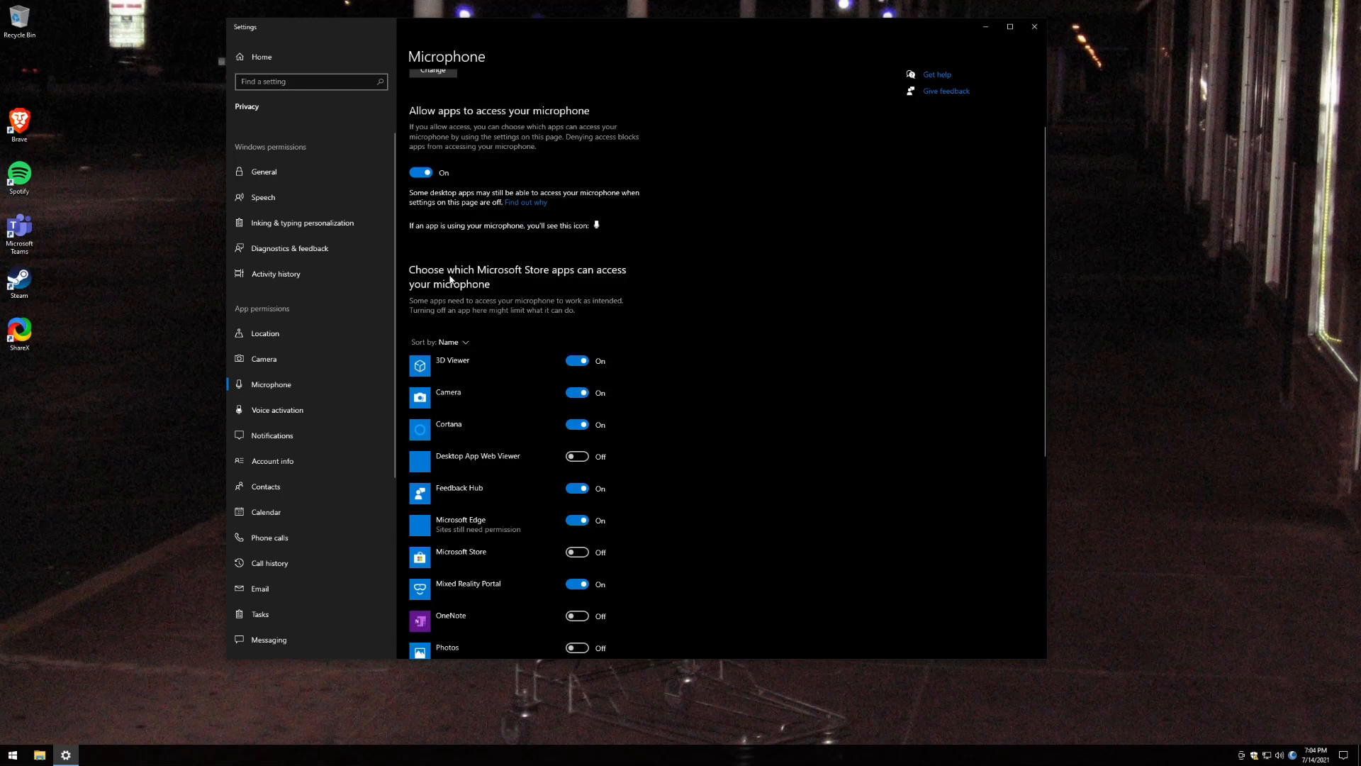
scroll(471, 353, "down", 4)
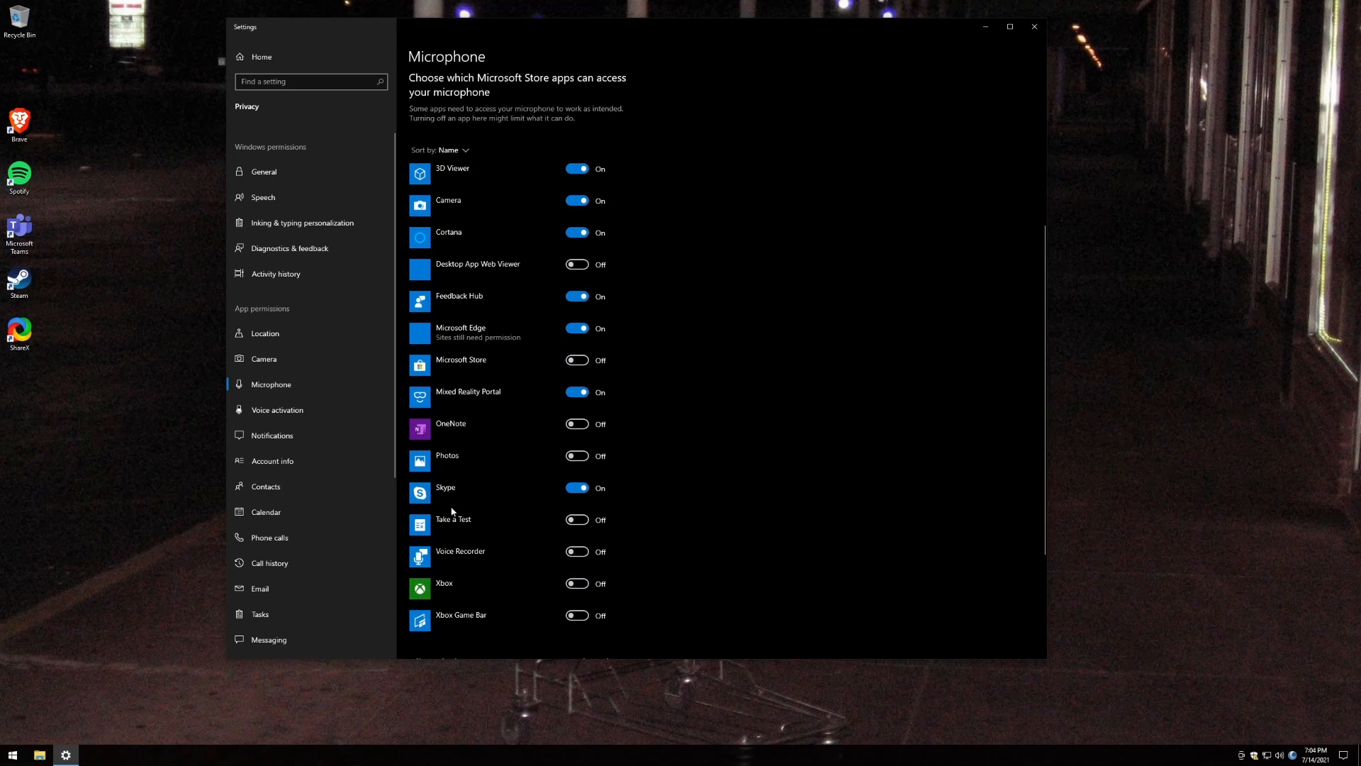
Turn off app access to notifications in the privacy settings, and check the notification center.
left_click(373, 431)
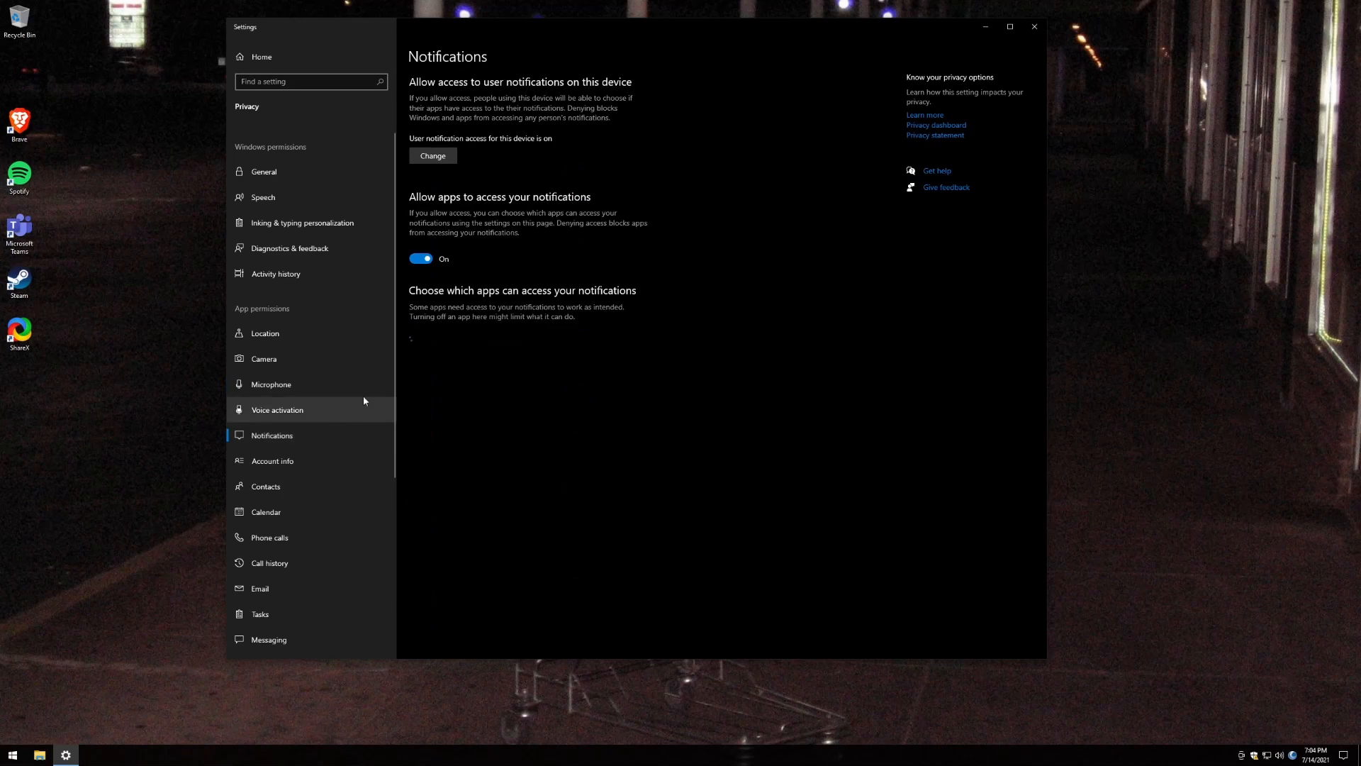
left_click(421, 258)
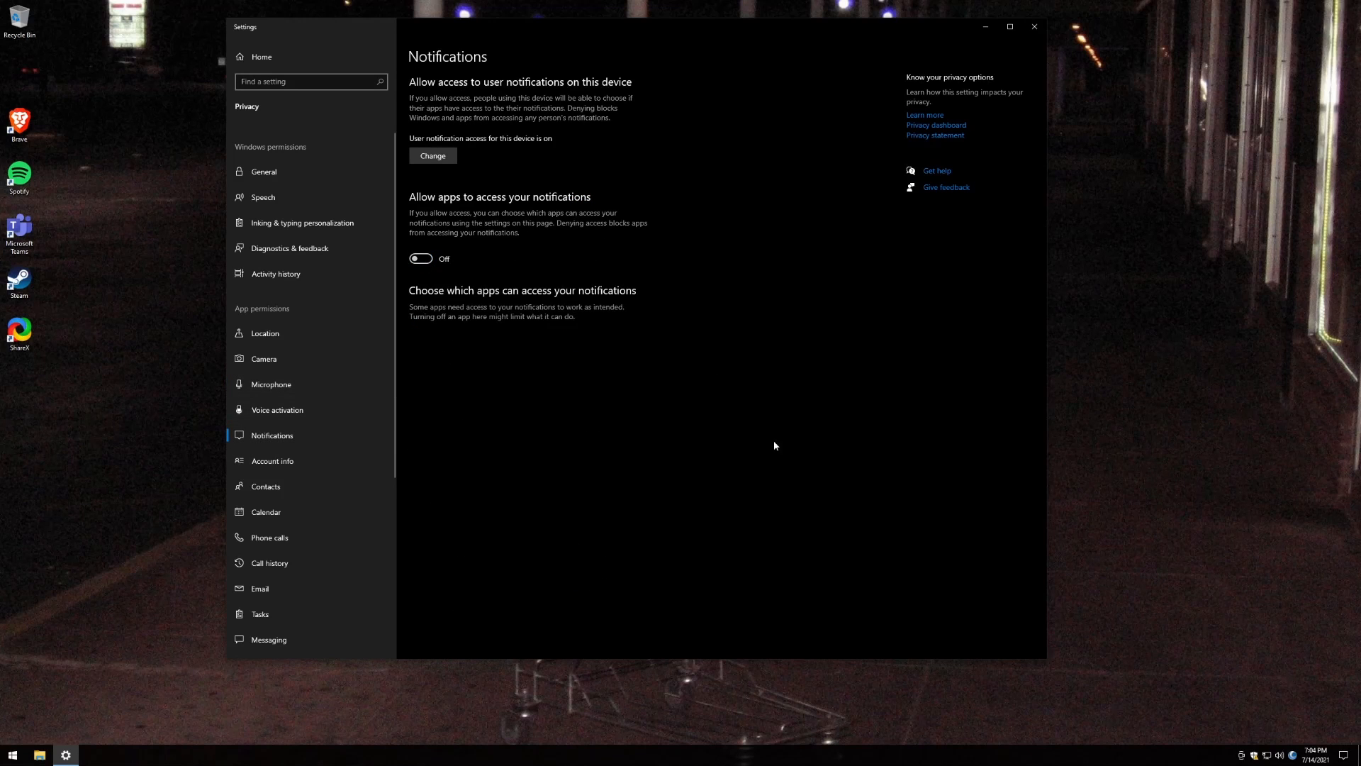
left_click(1346, 756)
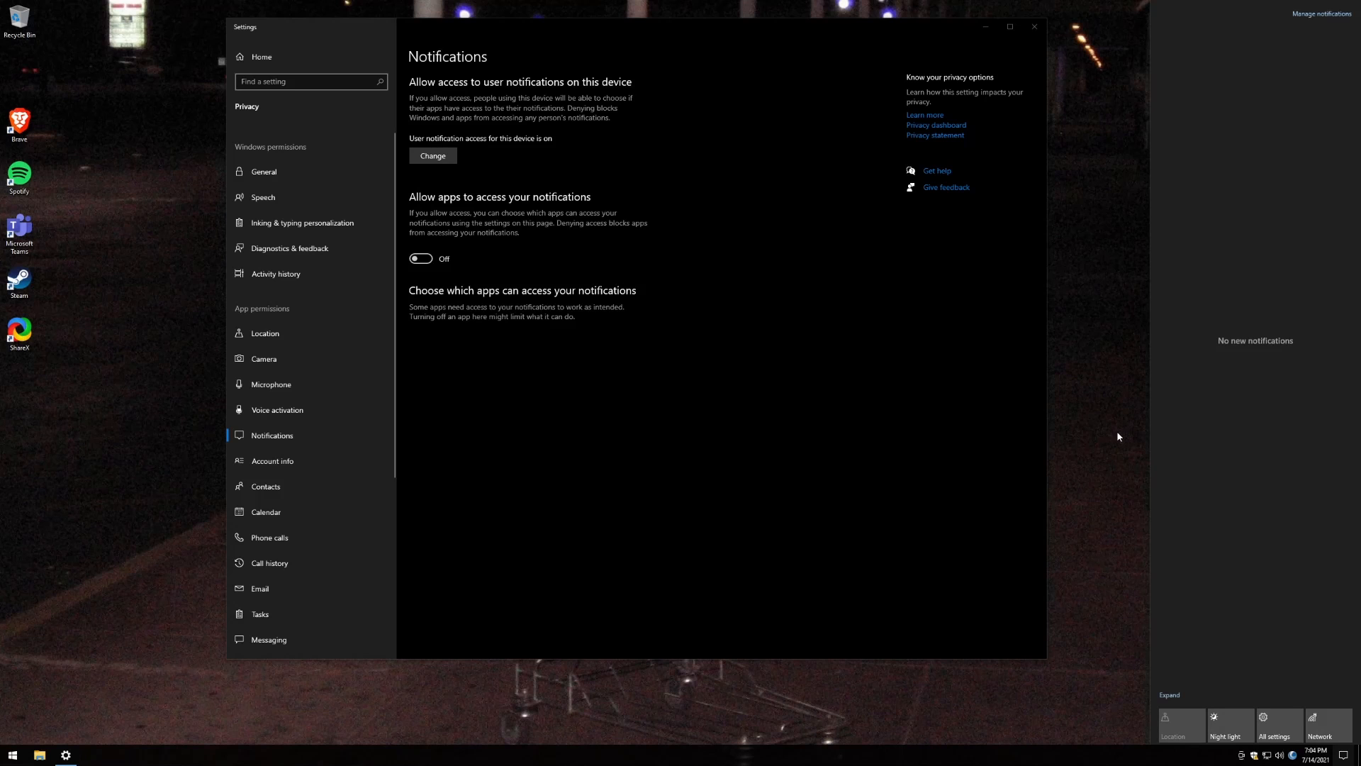
left_click(878, 400)
Review the Account info, Background apps and App diagnostics privacy settings.
left_click(267, 460)
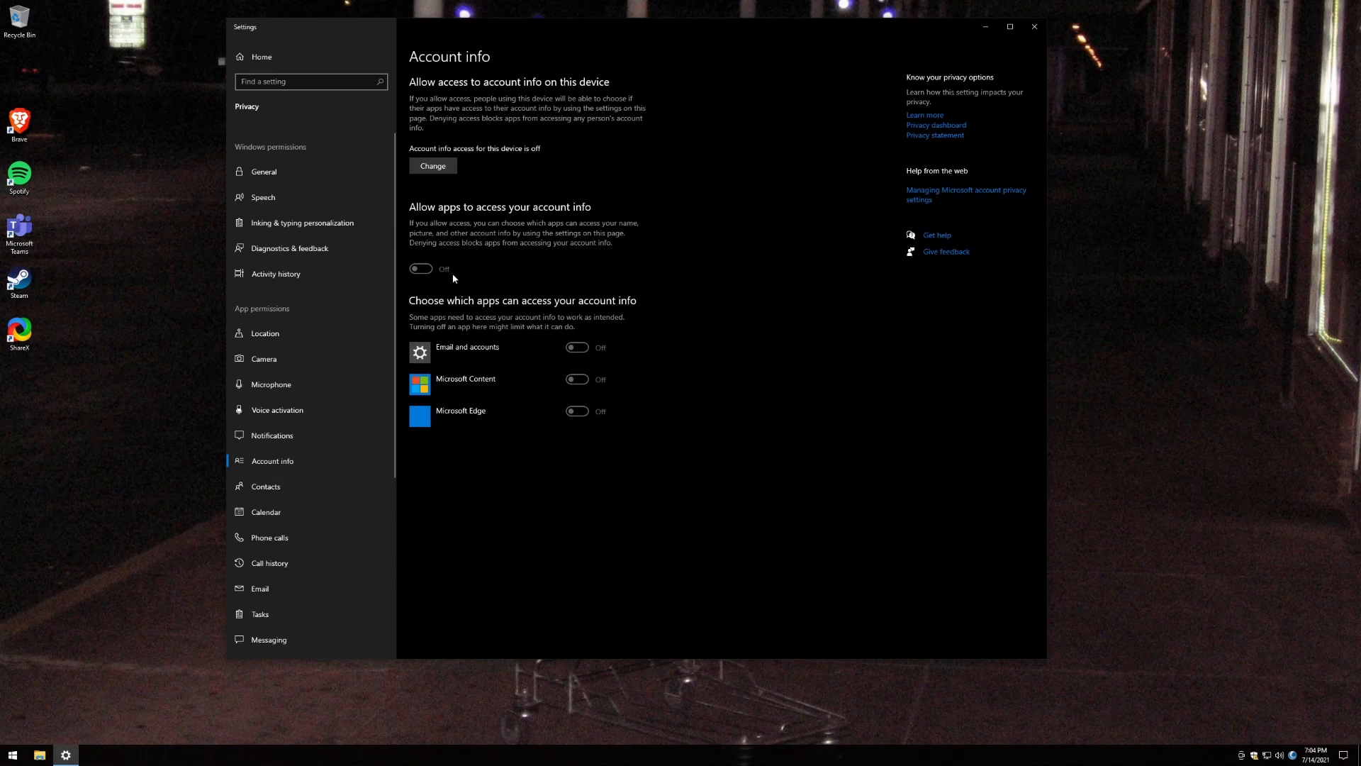
scroll(355, 354, "down", 2)
scroll(346, 297, "down", 3)
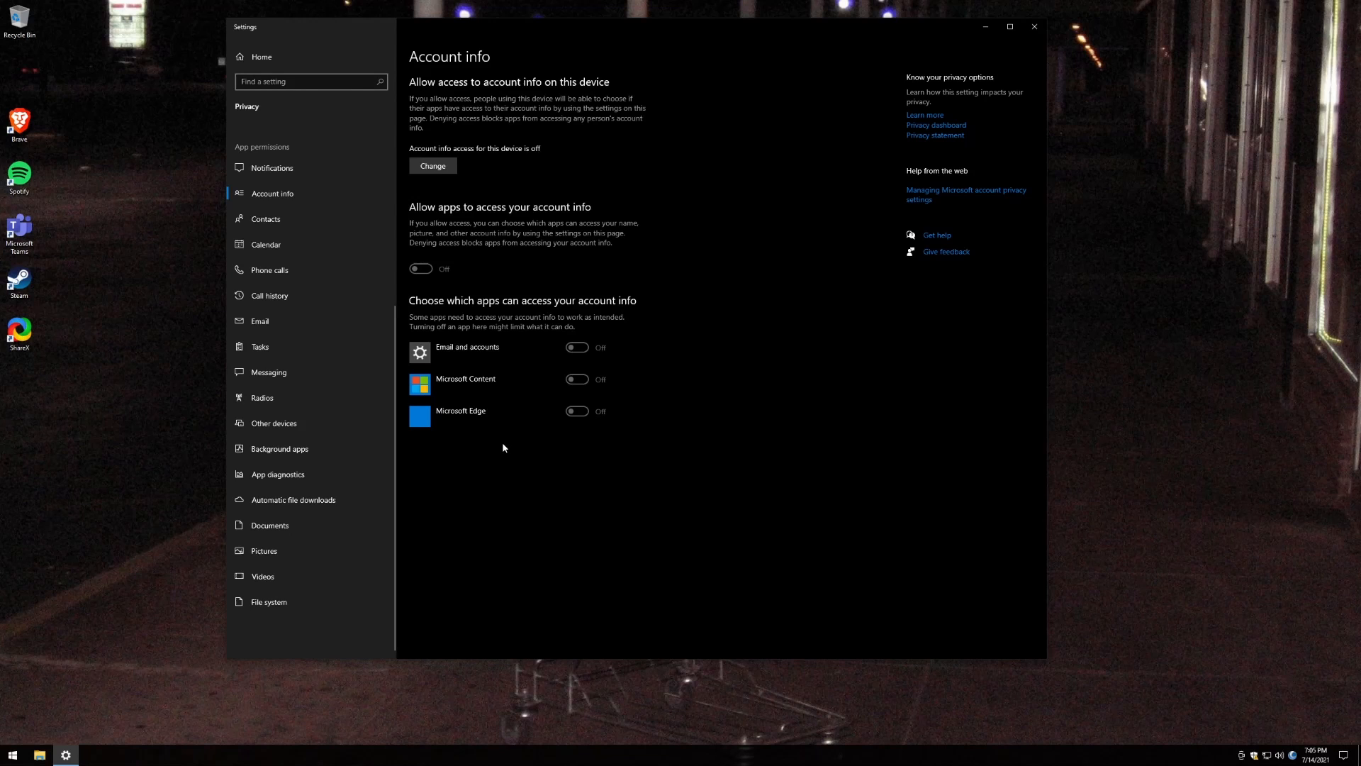
left_click(333, 459)
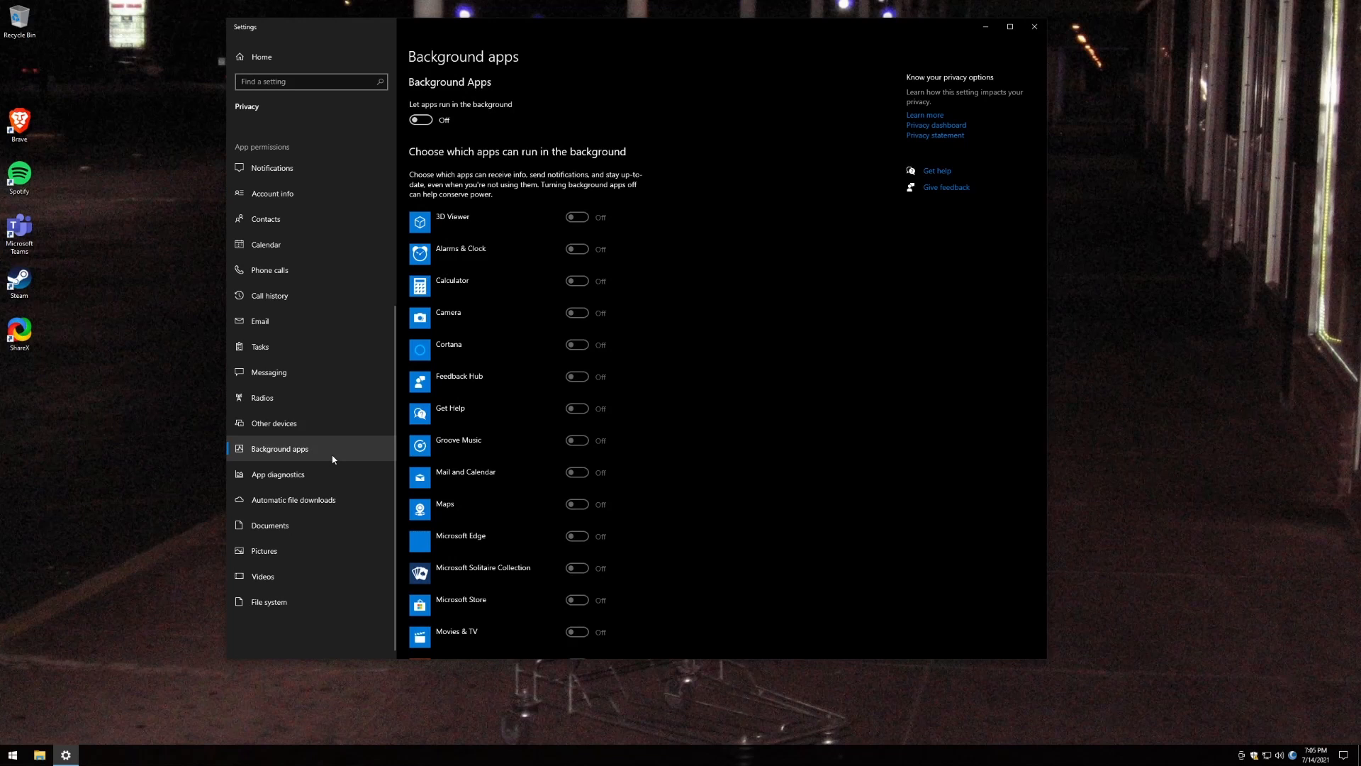
left_click(328, 471)
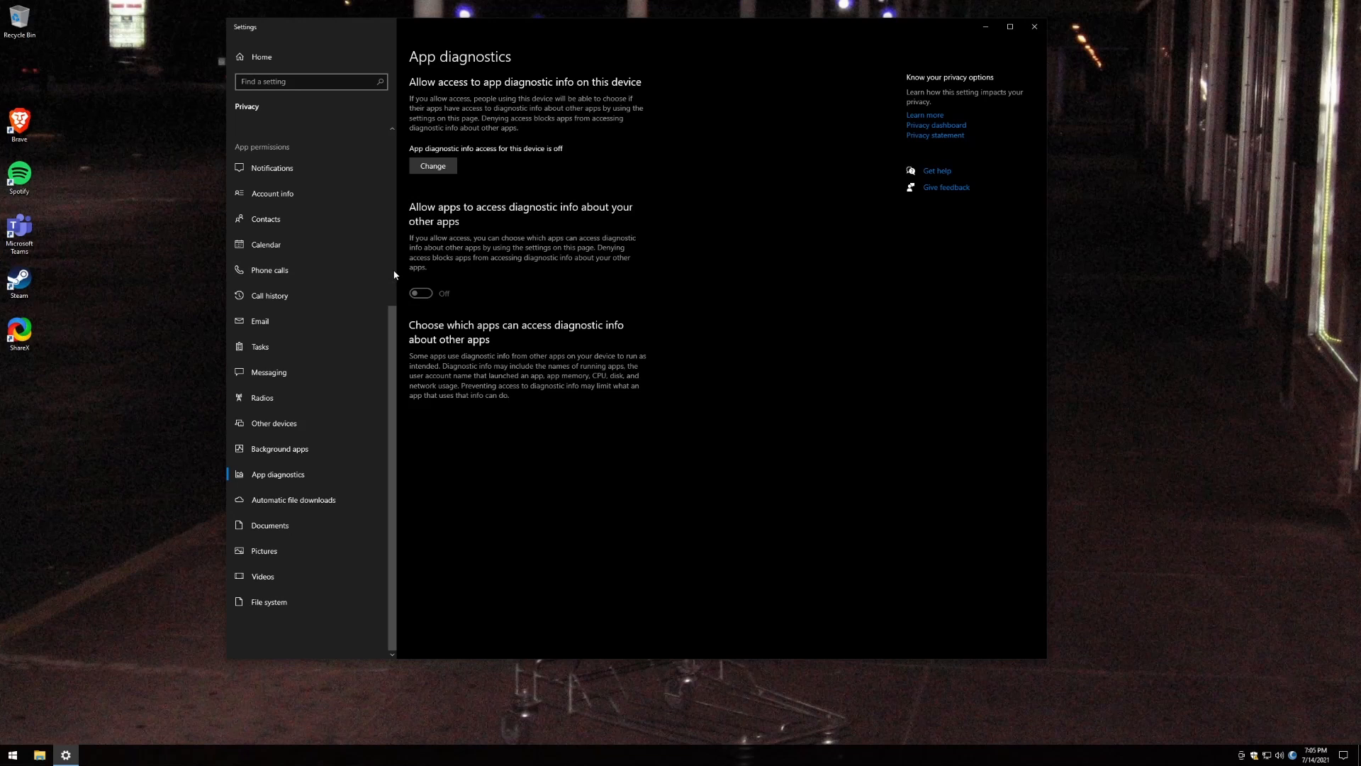
Review the Xbox Game Bar, Captures and Game Mode pages in the Gaming settings.
left_click(267, 62)
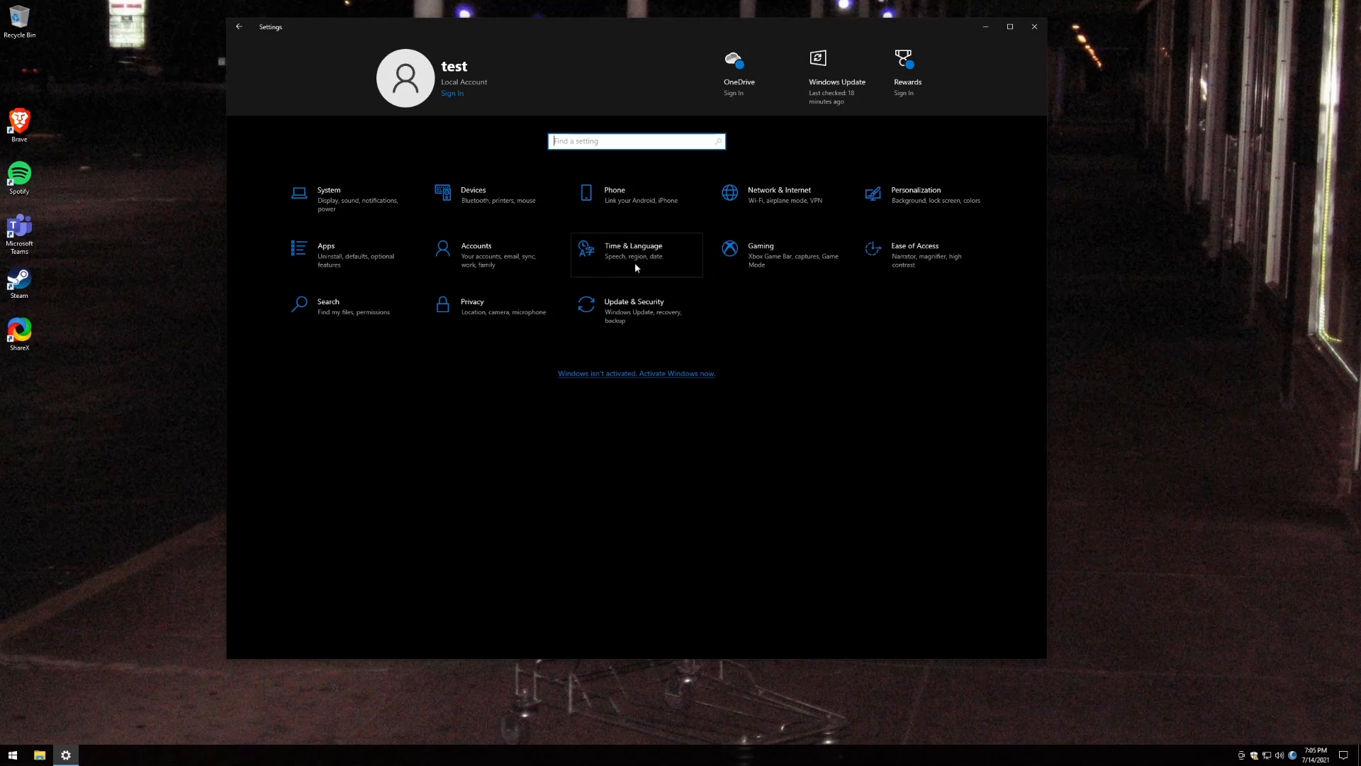
left_click(751, 256)
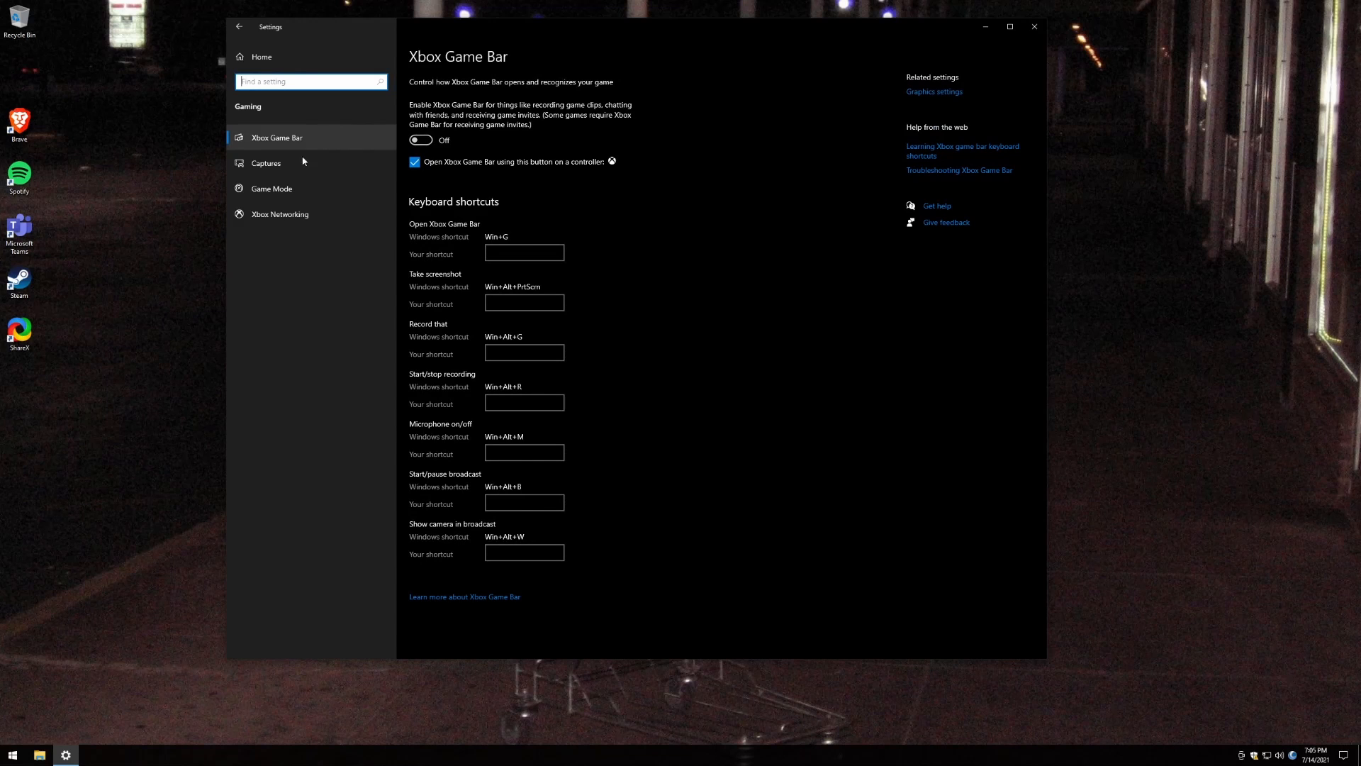
left_click(326, 163)
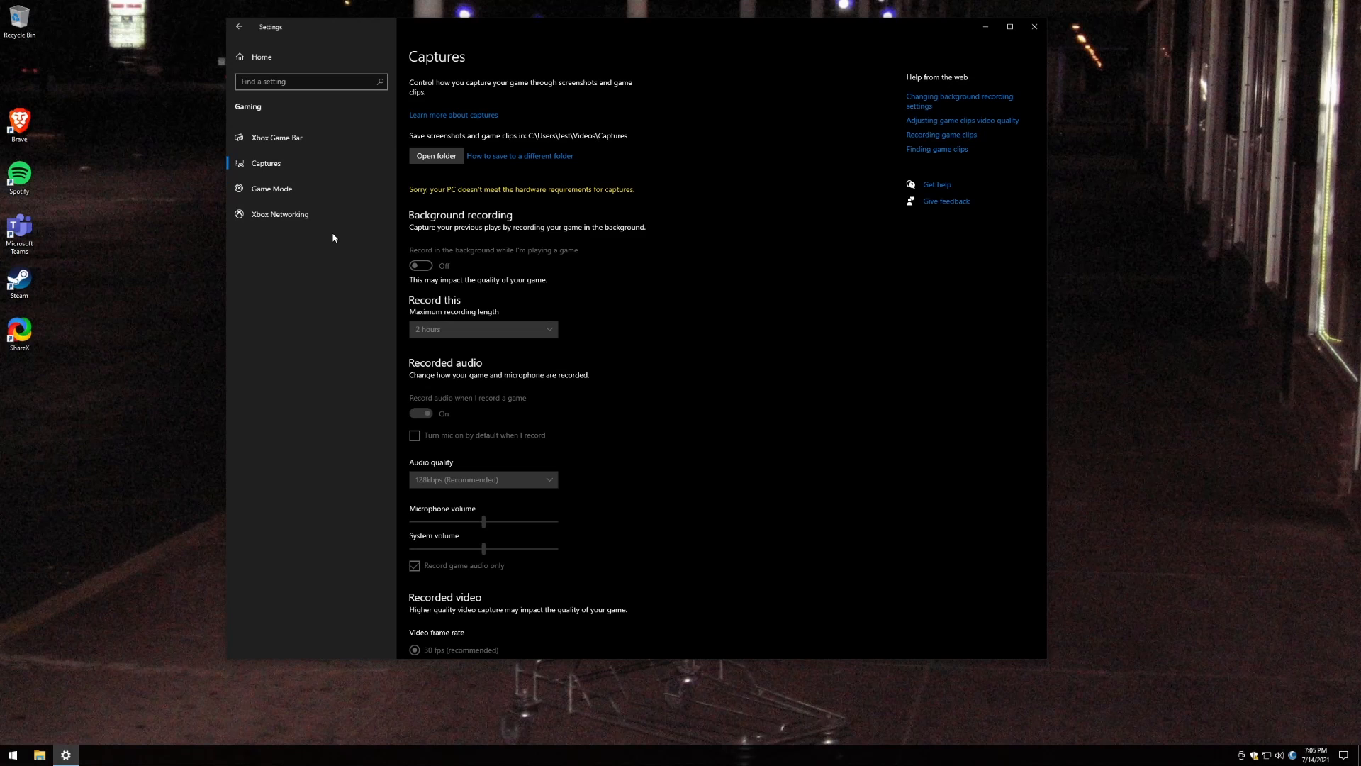
left_click(298, 190)
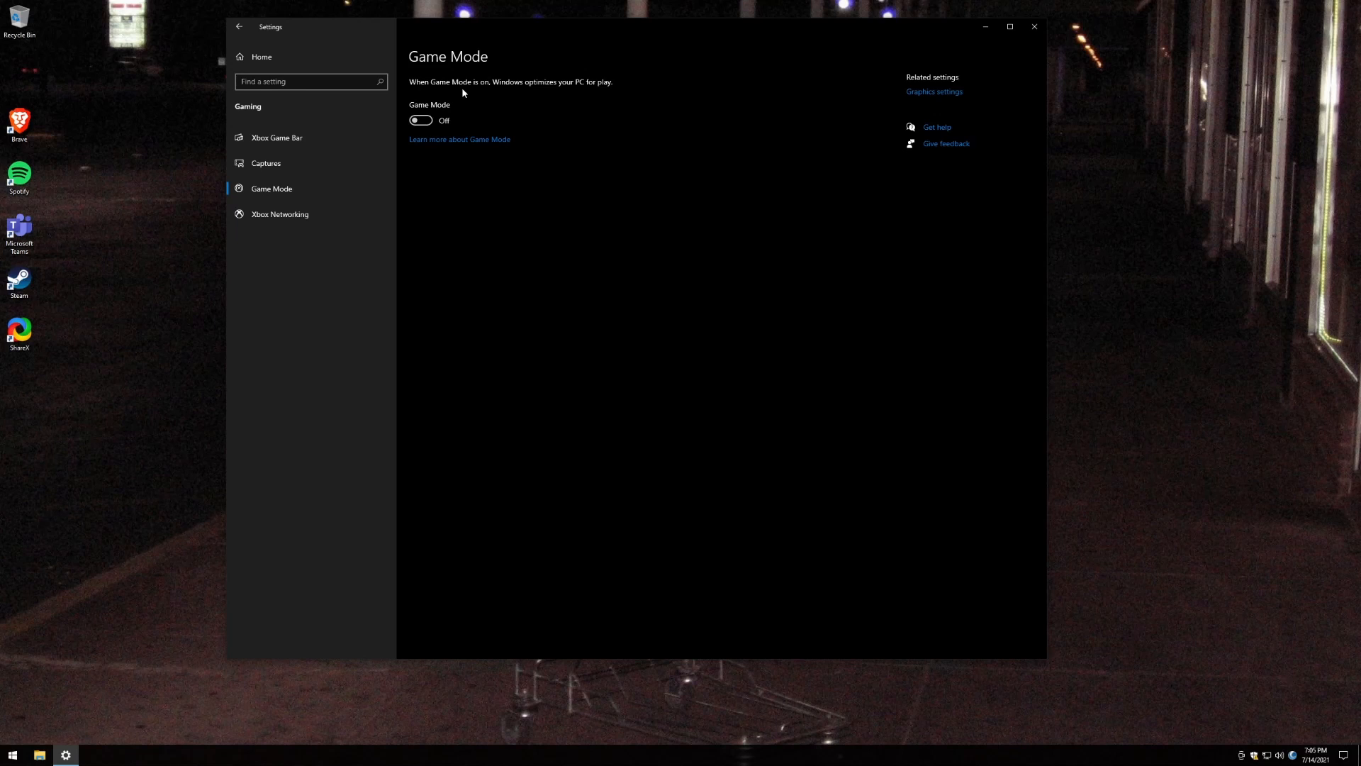
Review the Phone settings page, return to the Settings home page and close Settings.
left_click(241, 27)
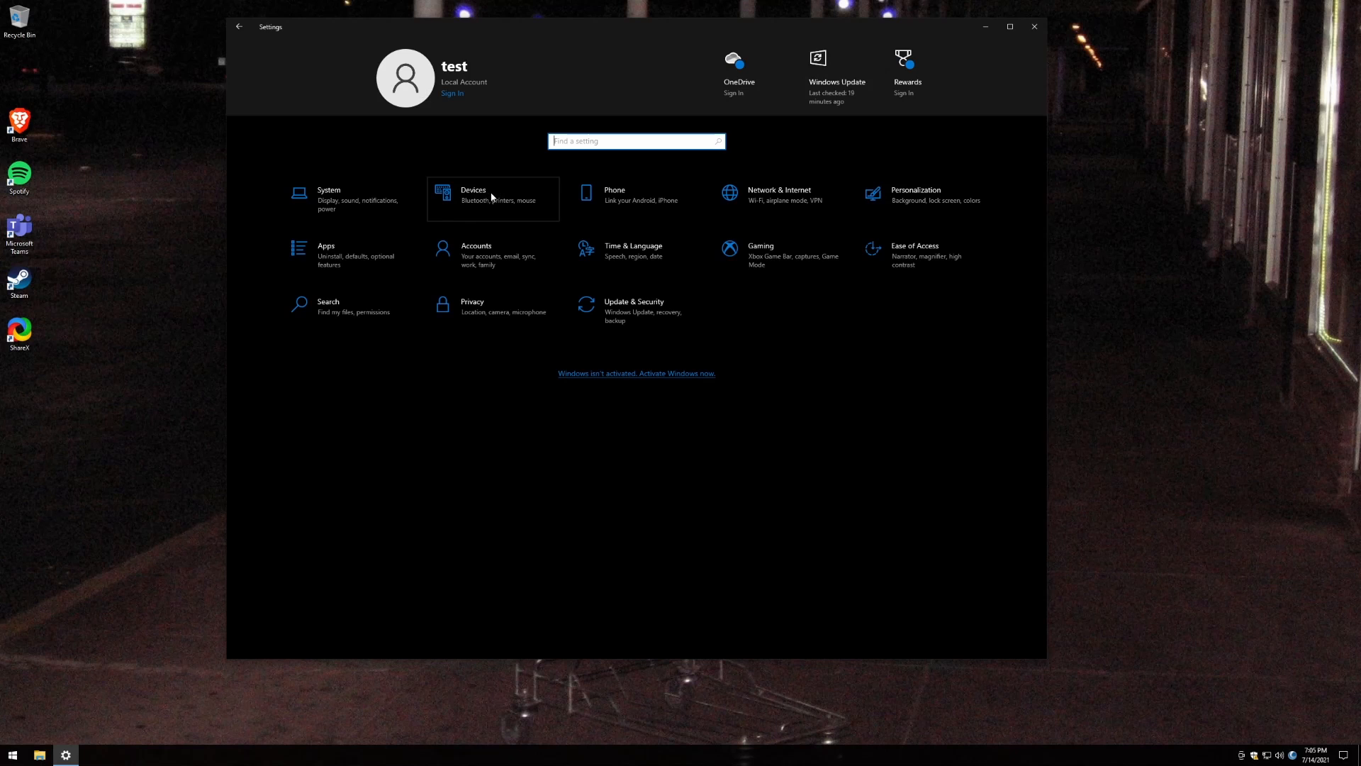
left_click(590, 201)
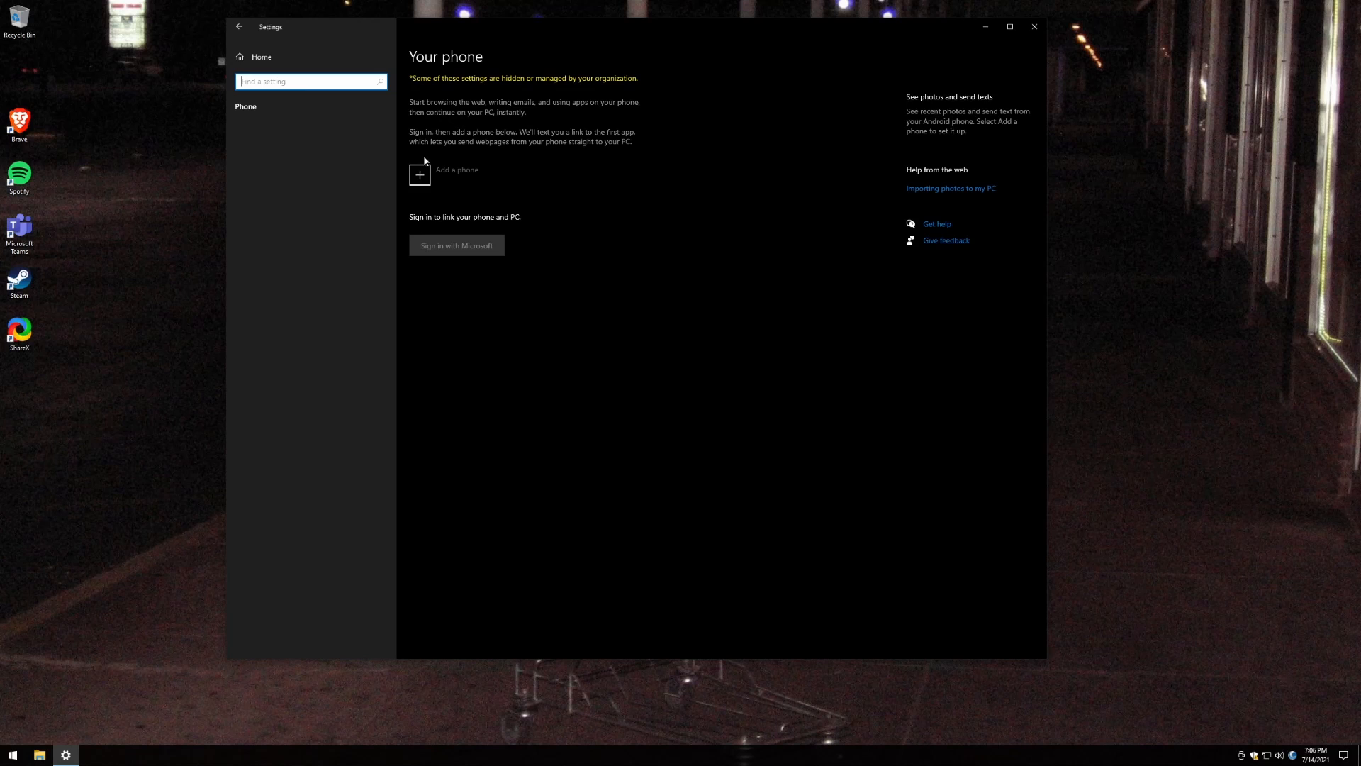
left_click(239, 26)
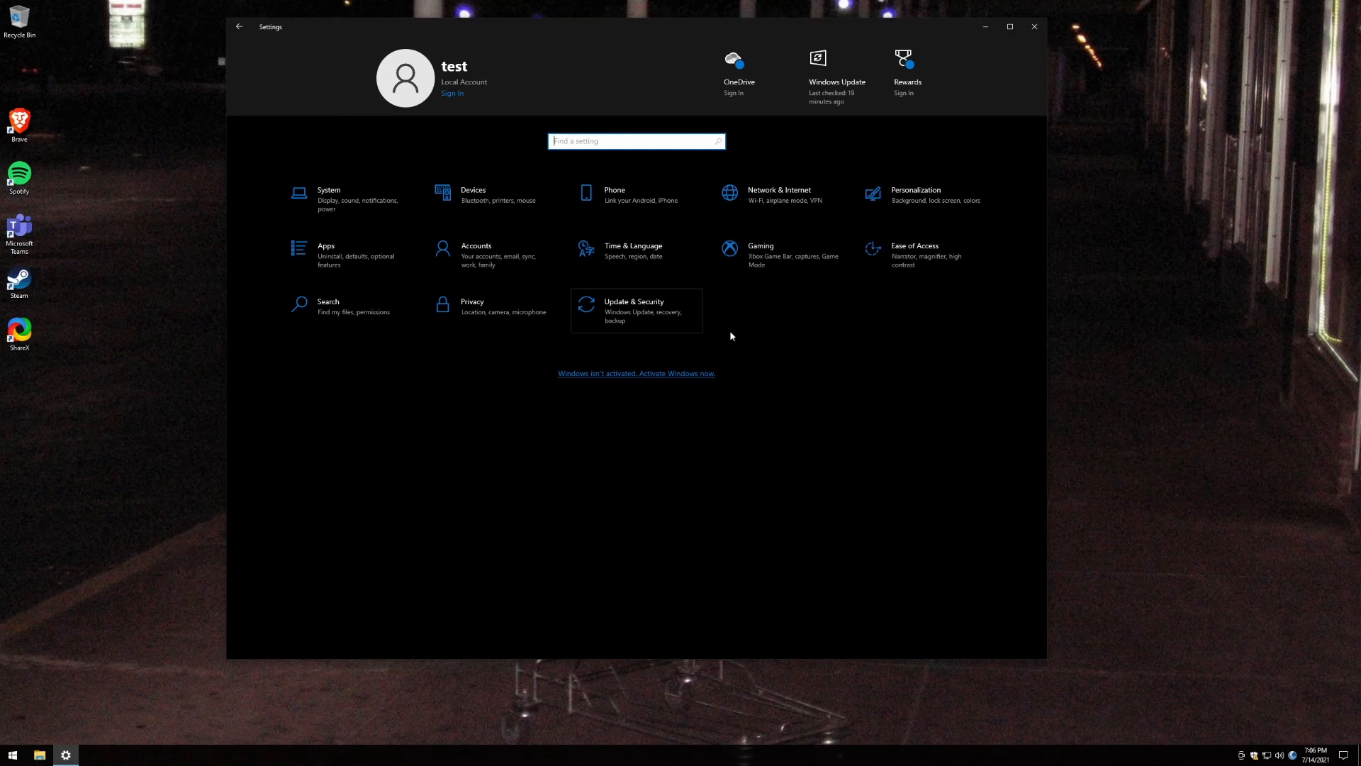
left_click(1036, 27)
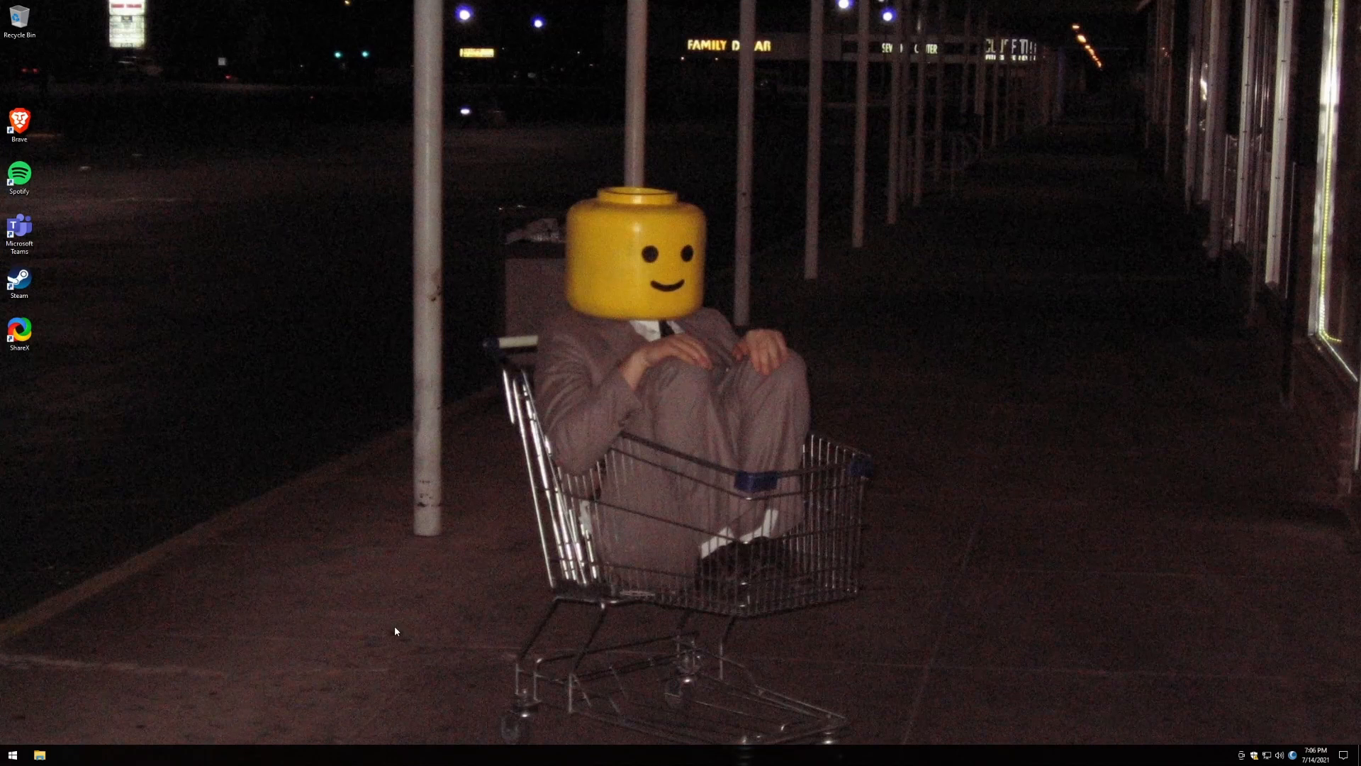
Search for "power", launch Windows PowerShell as administrator, and move its window away from the desktop icons.
key("super")
type("pow")
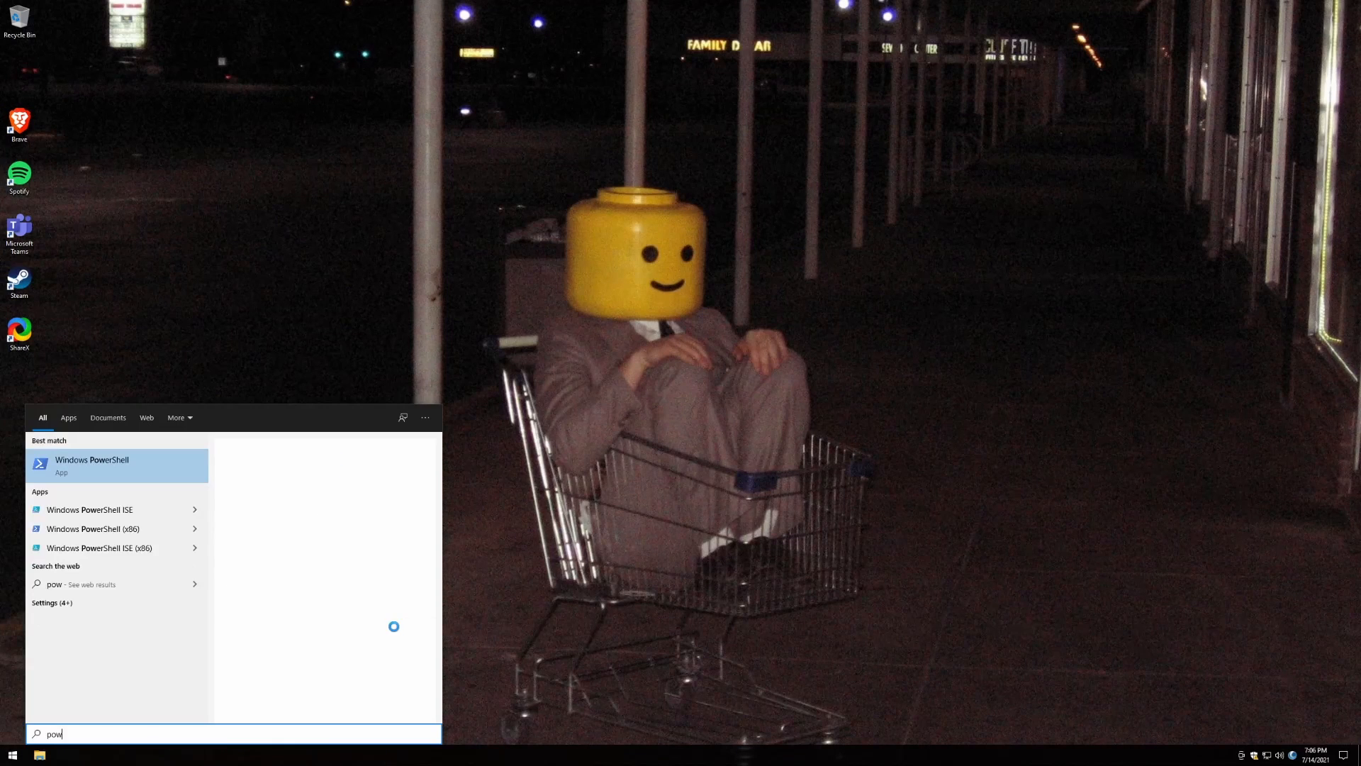
type("er")
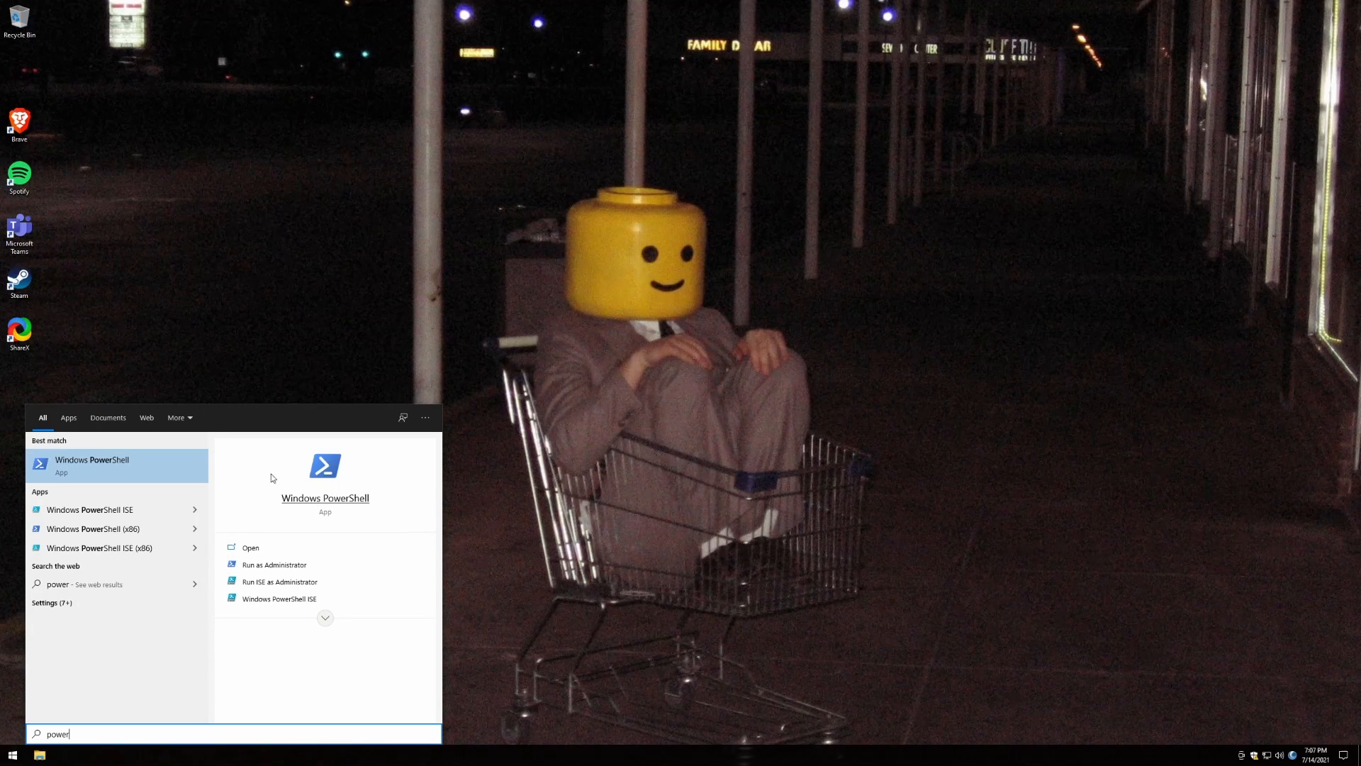
left_click(286, 565)
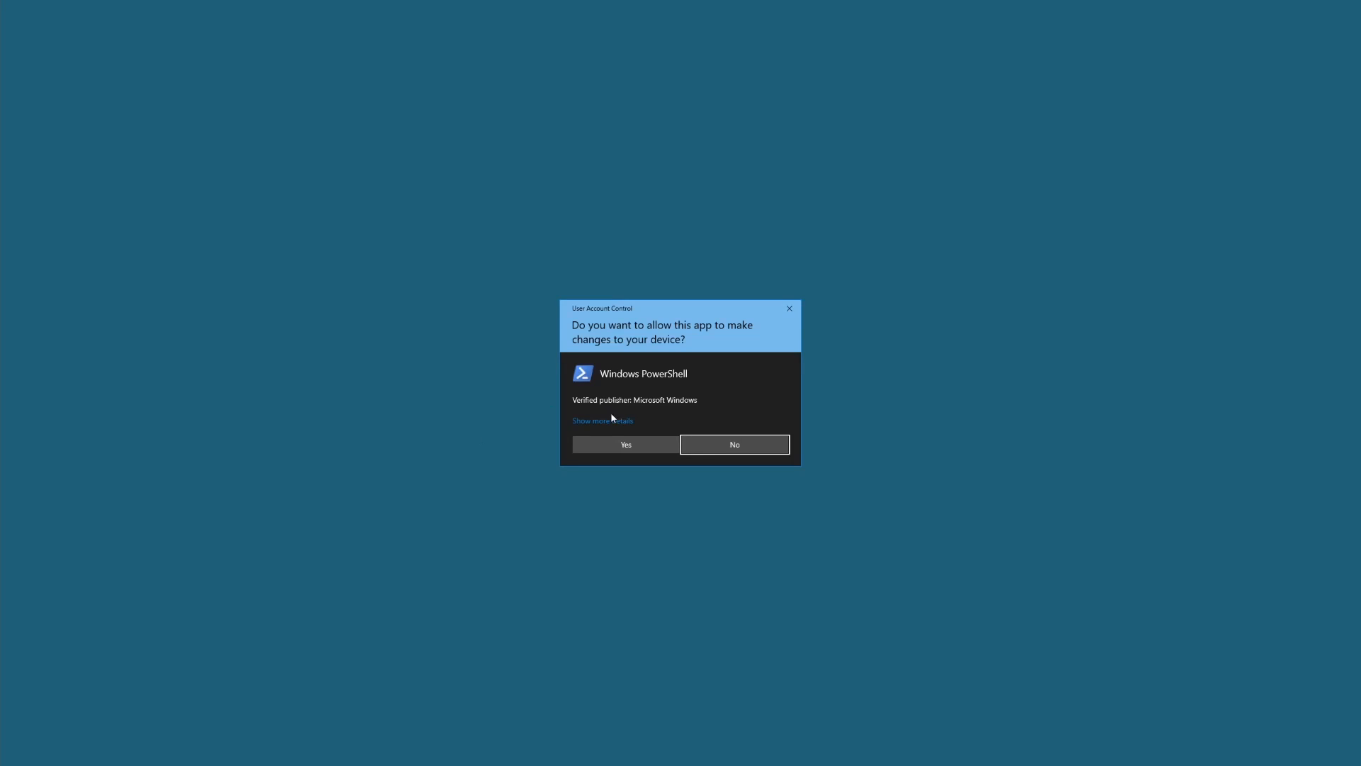
left_click(608, 446)
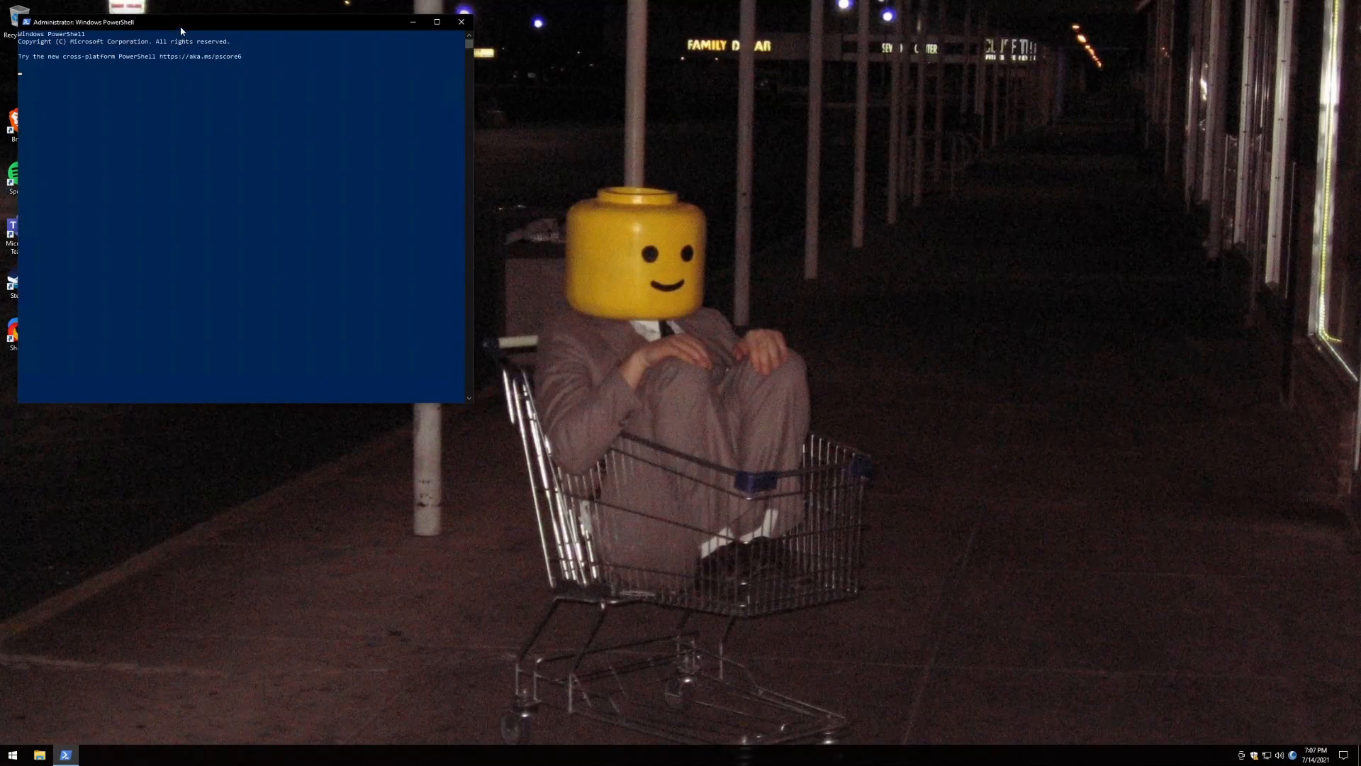
left_click_drag(181, 31, 360, 68)
left_click(335, 126)
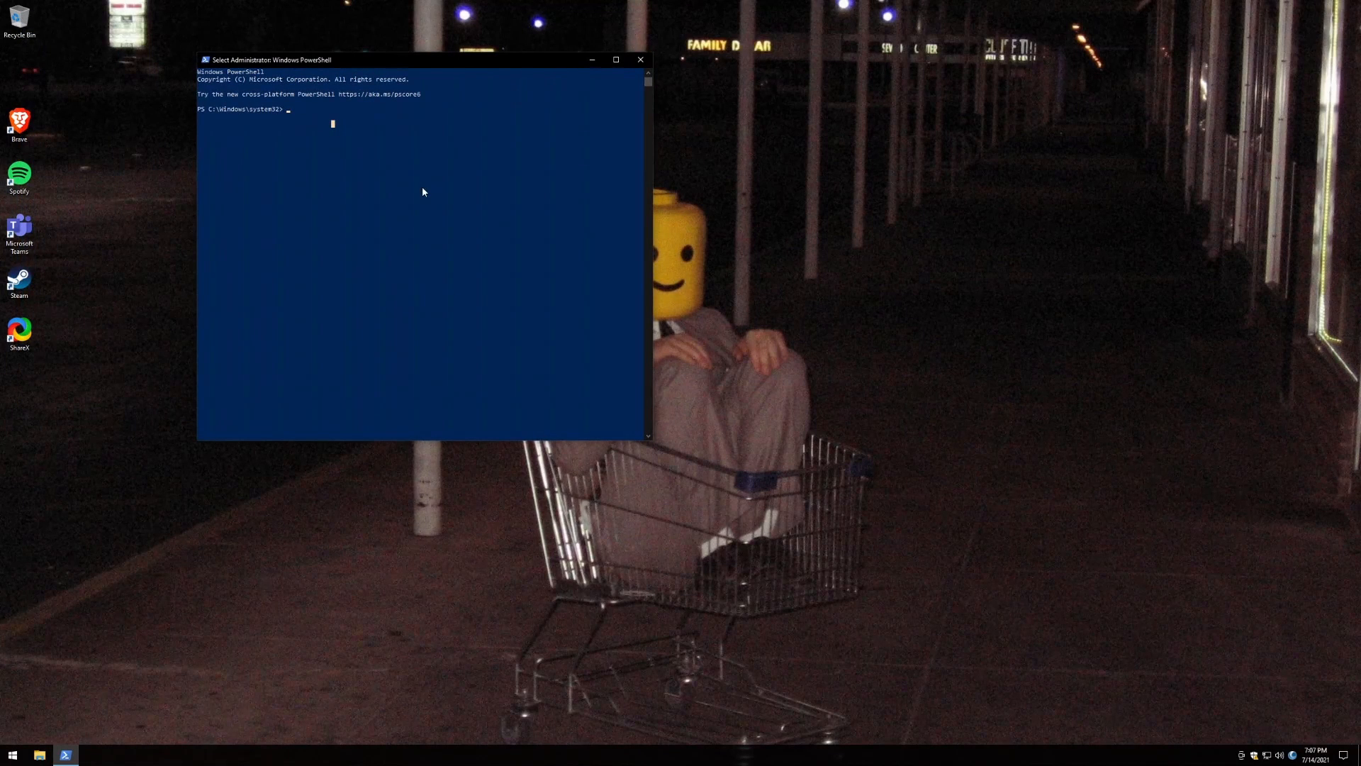
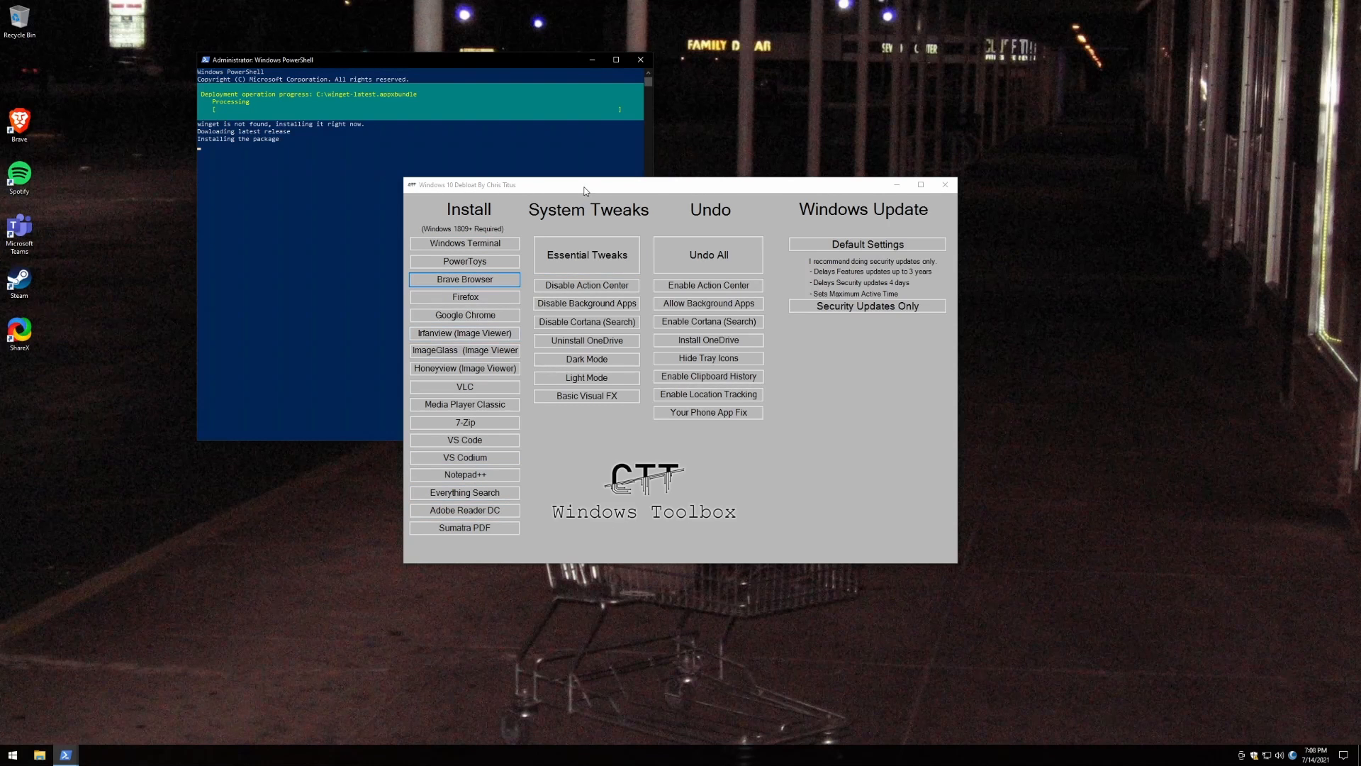
Reposition the Windows 10 Debloat toolbox window and run its Essential Tweaks.
left_click_drag(582, 187, 647, 237)
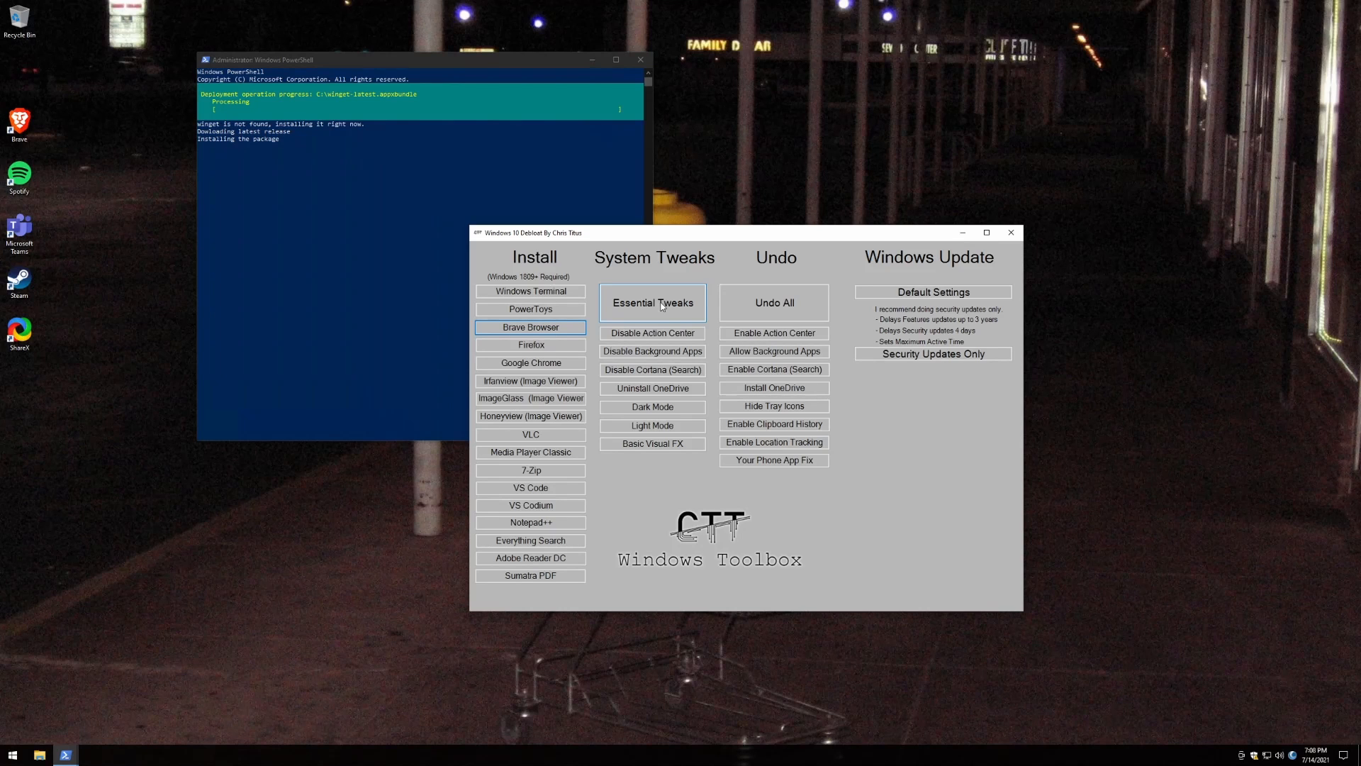
left_click(656, 306)
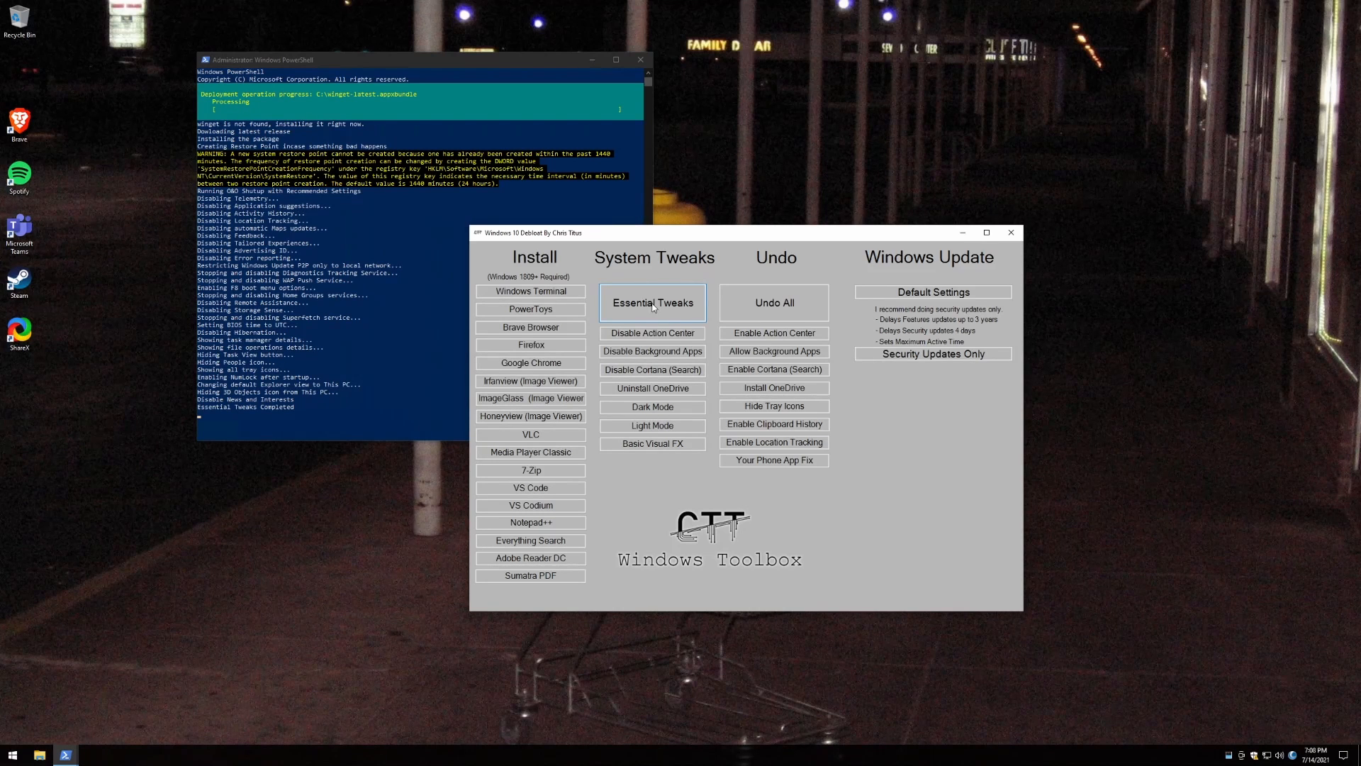
Search for "resto", open the System Protection settings and launch System Restore.
key("super")
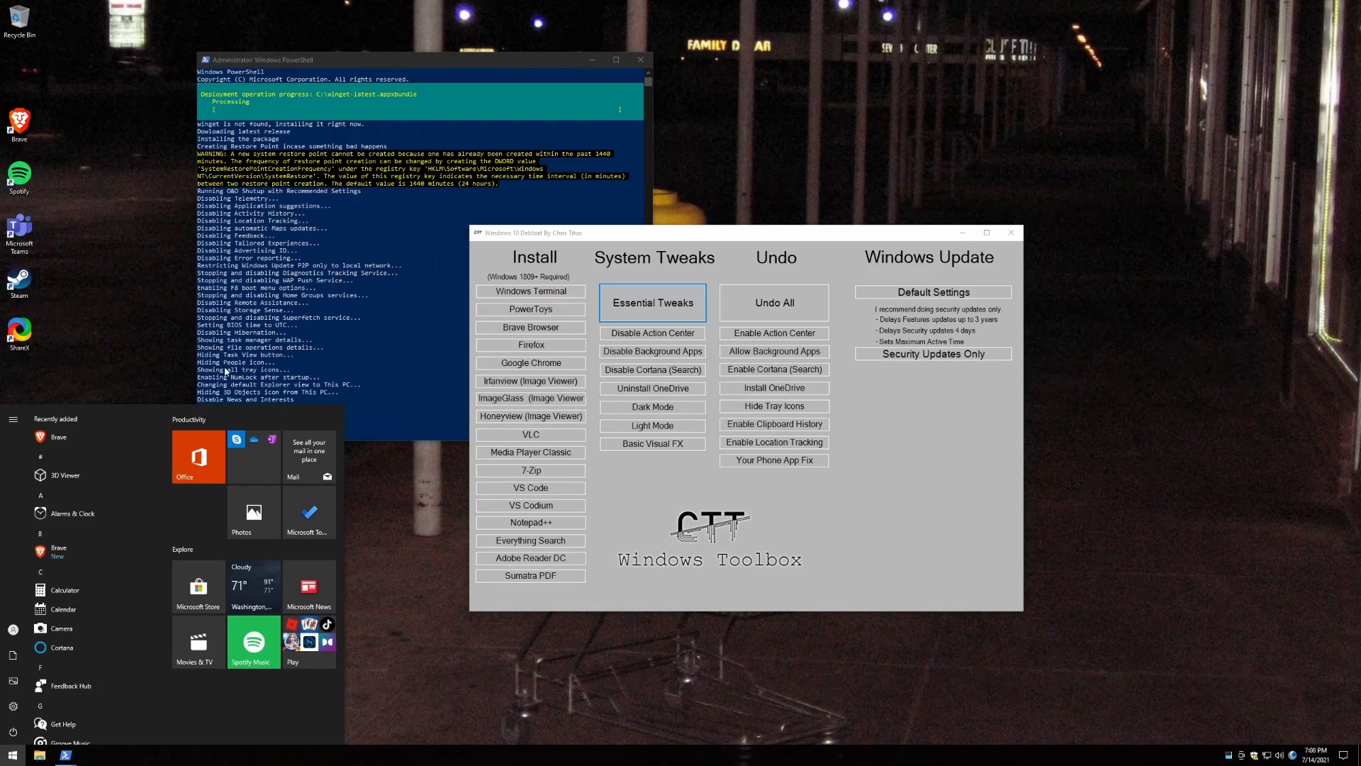
type("resto")
key("Return")
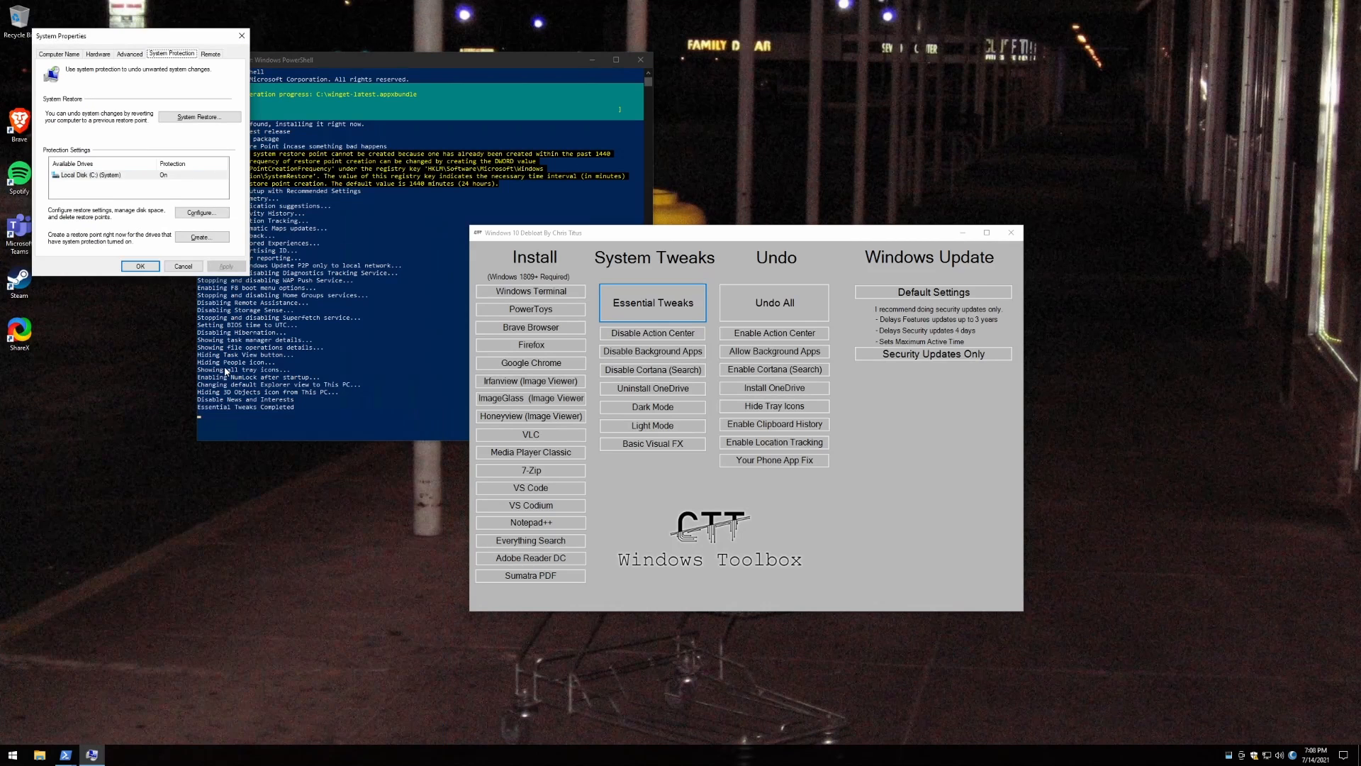
left_click(199, 117)
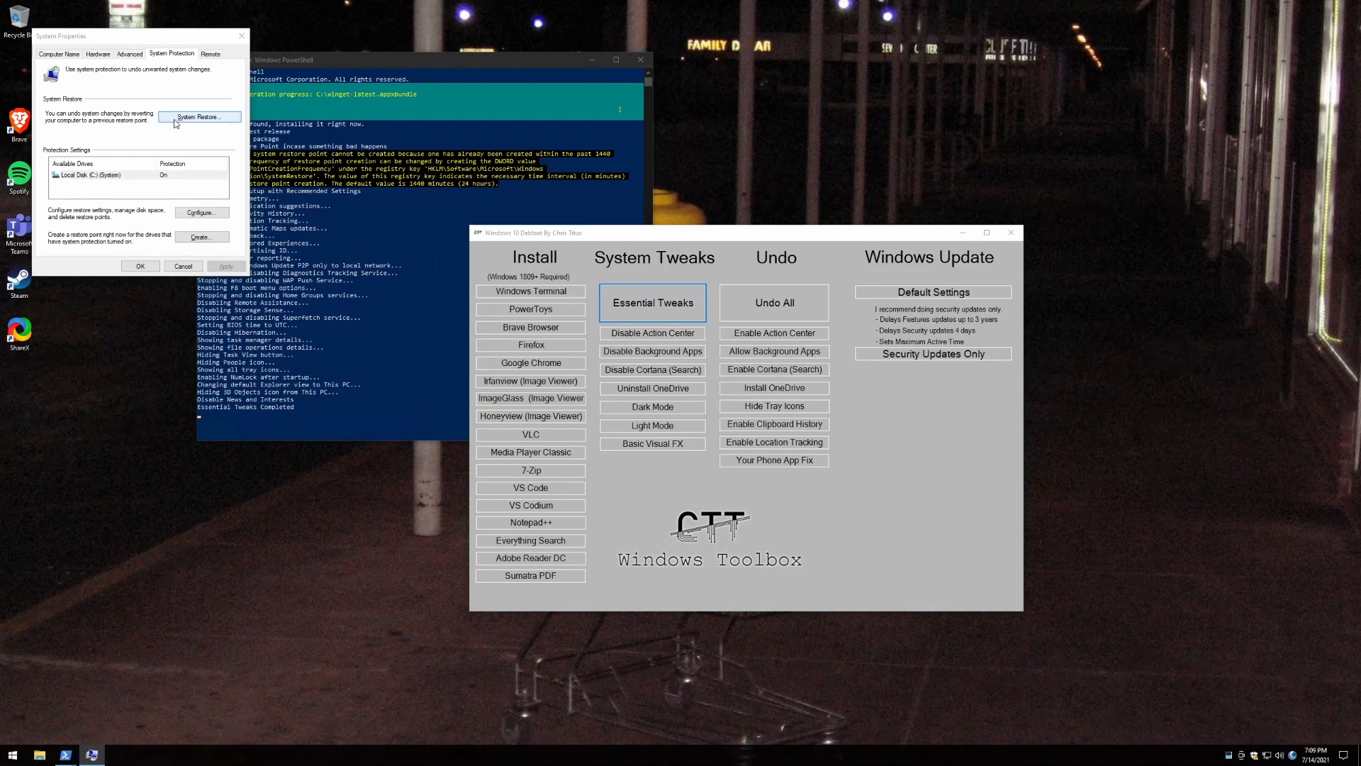
Choose a different restore point, preview the manual one described "7-14-2021 7 pm", and close System Restore and System Properties without restoring.
left_click(665, 462)
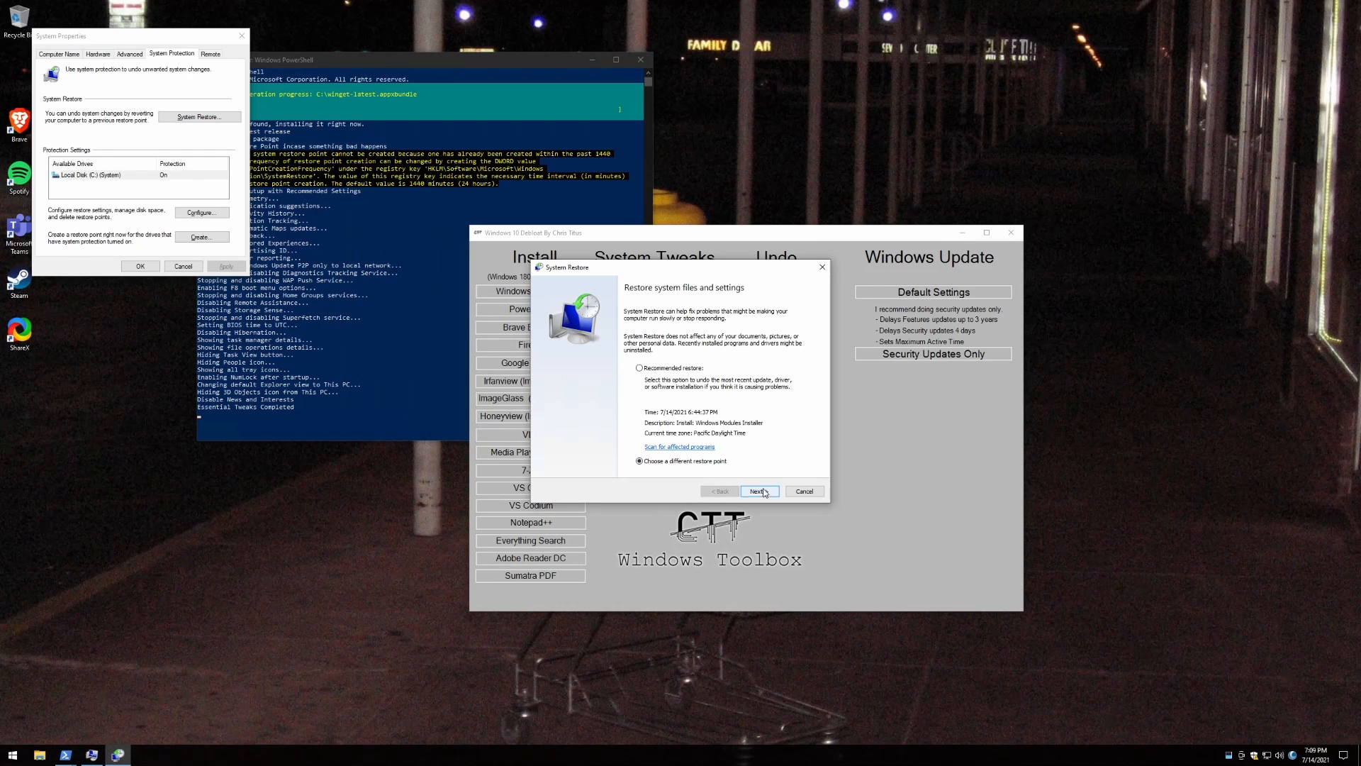
left_click(758, 492)
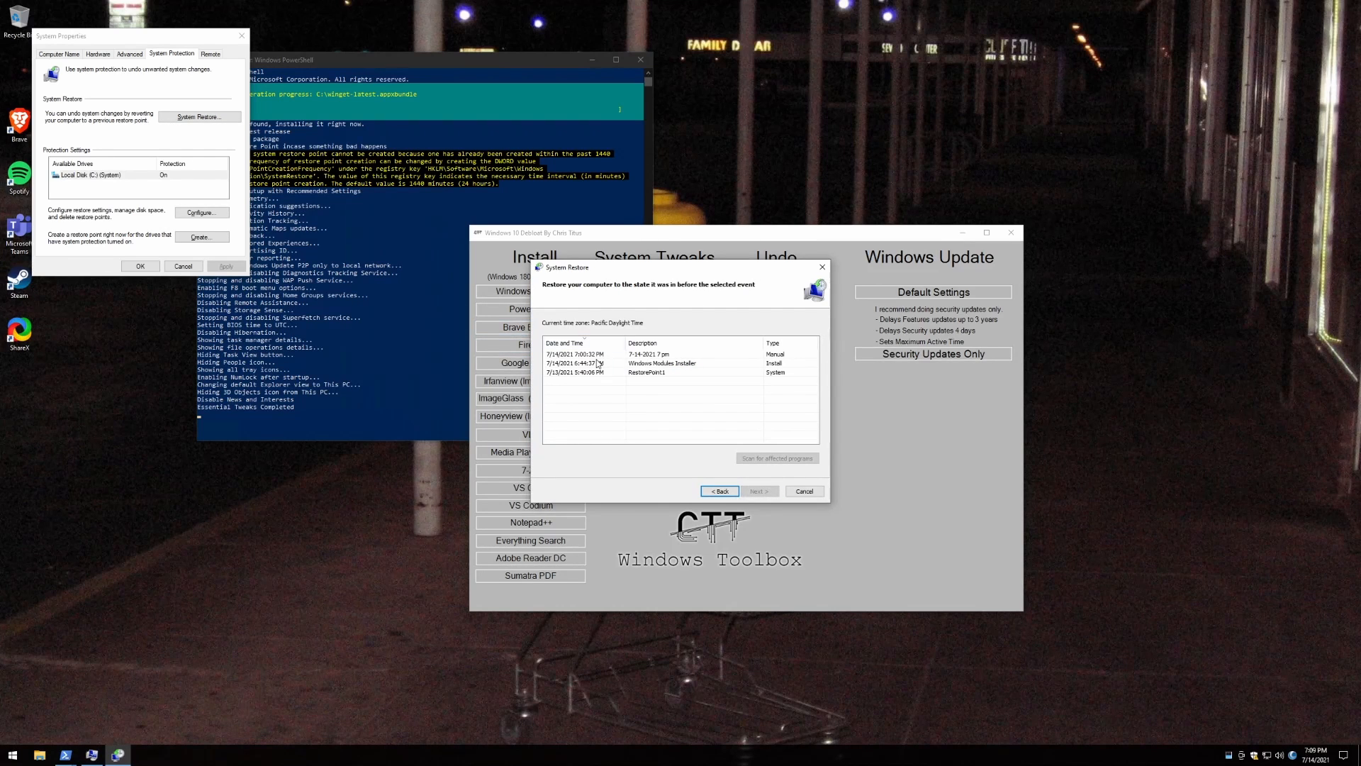
left_click(665, 354)
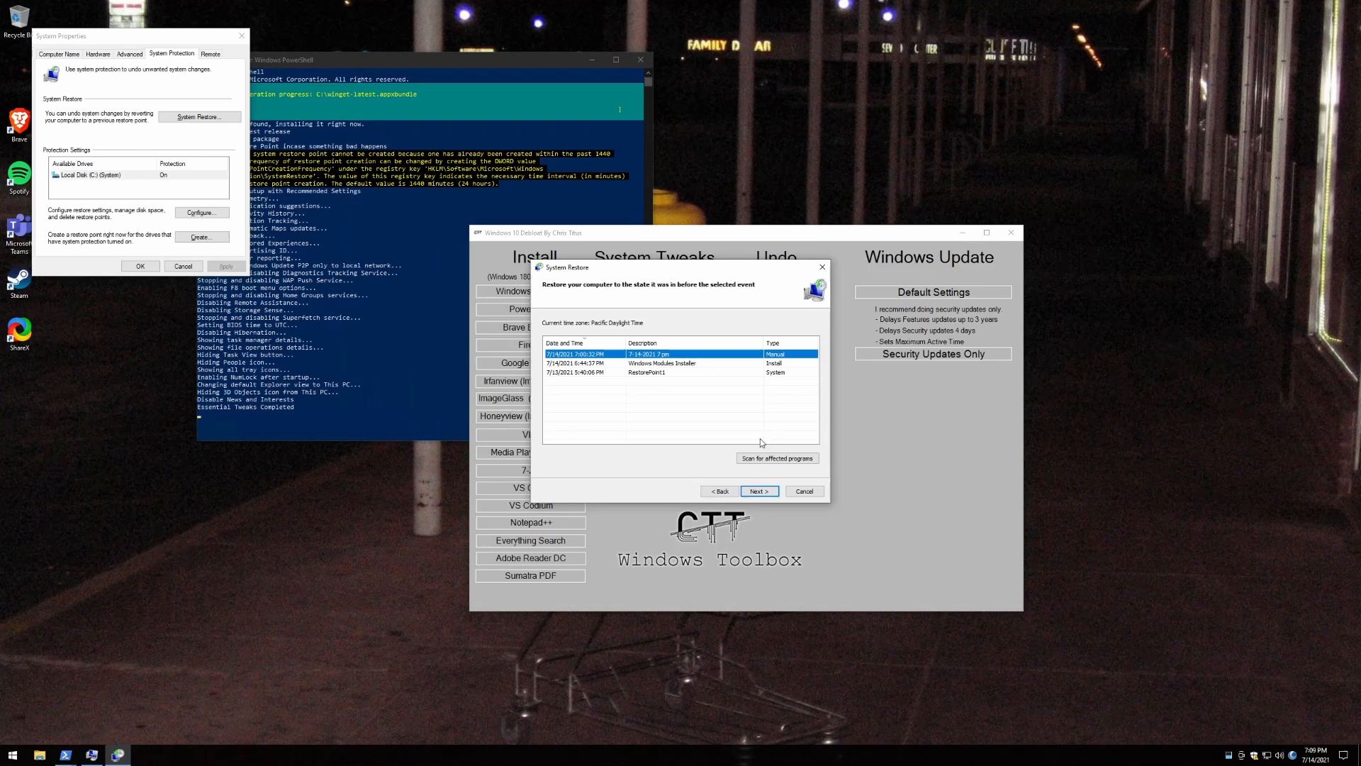
left_click(759, 492)
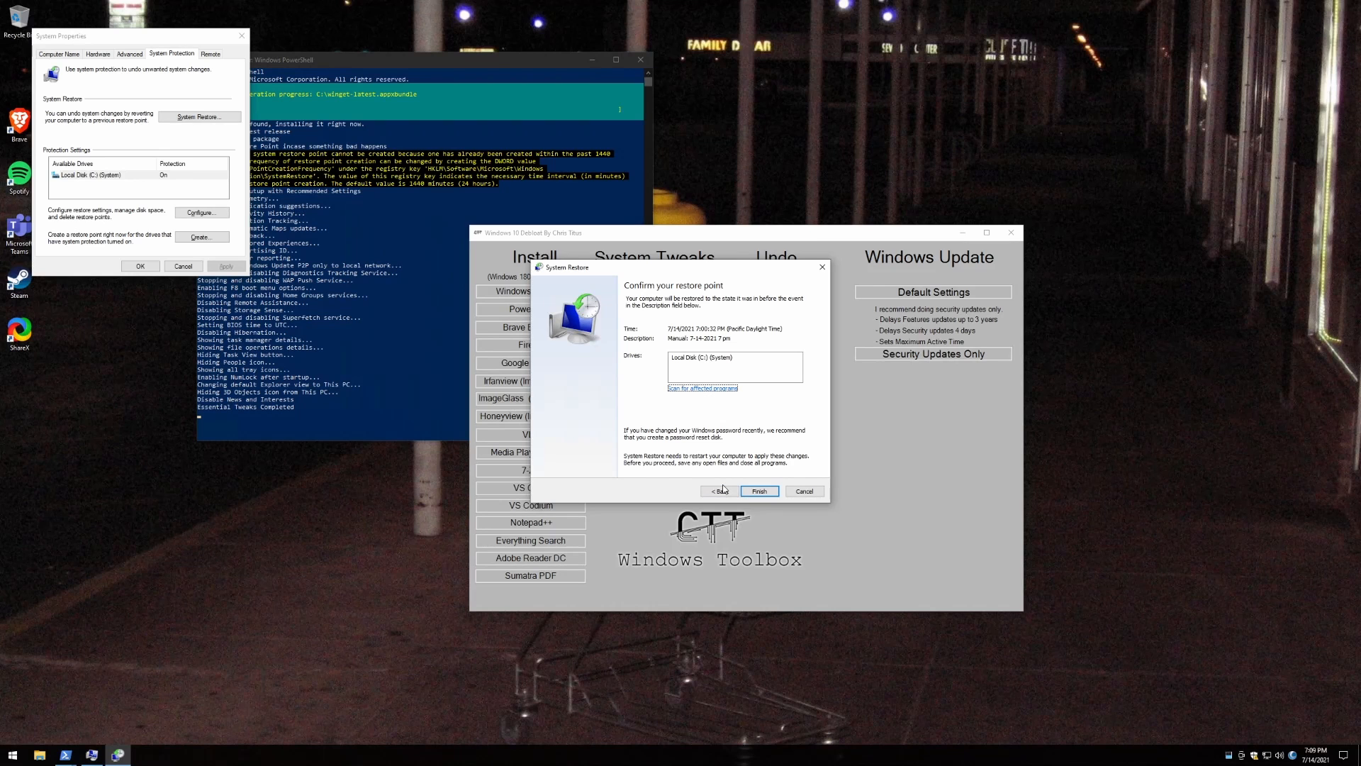
left_click(822, 268)
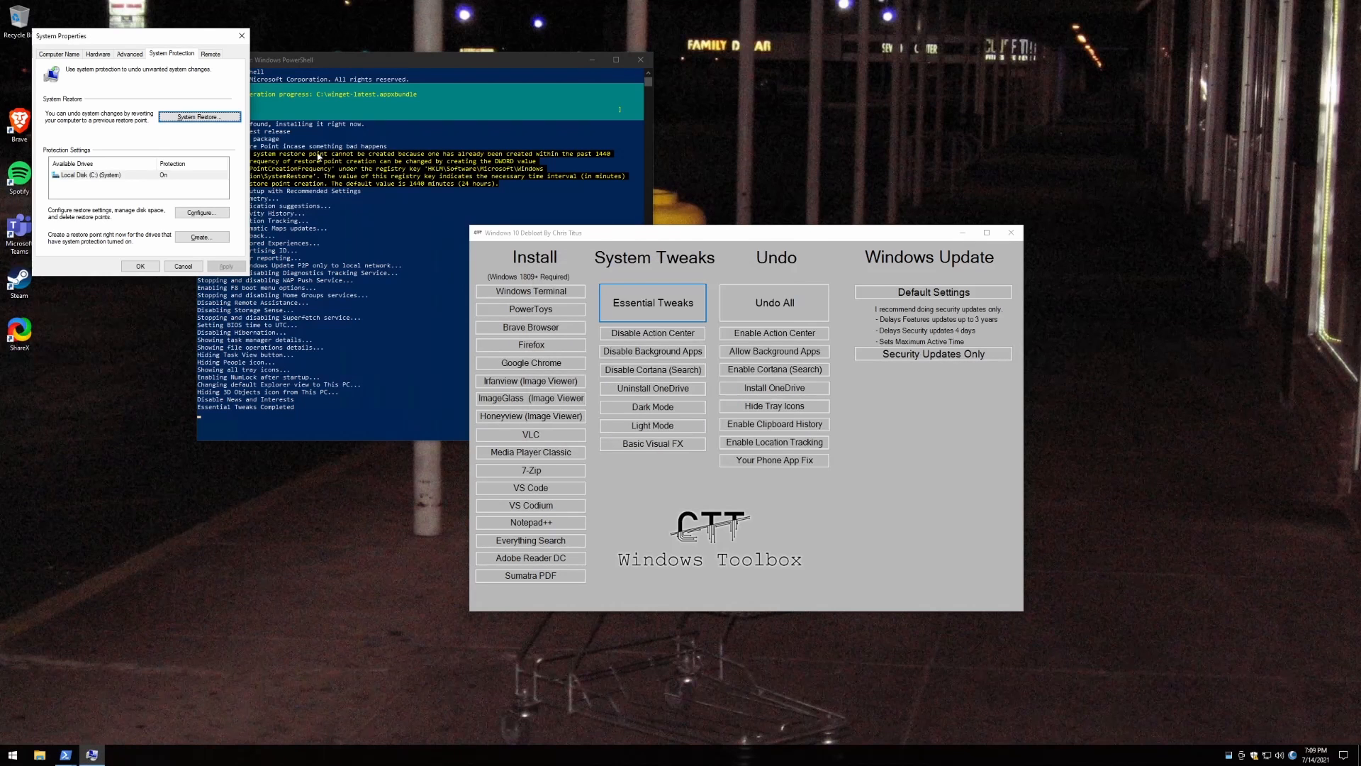
left_click(242, 36)
Move the Debloat toolbox beside the PowerShell window and disable Action Center, background apps and Cortana search.
left_click_drag(588, 233, 845, 148)
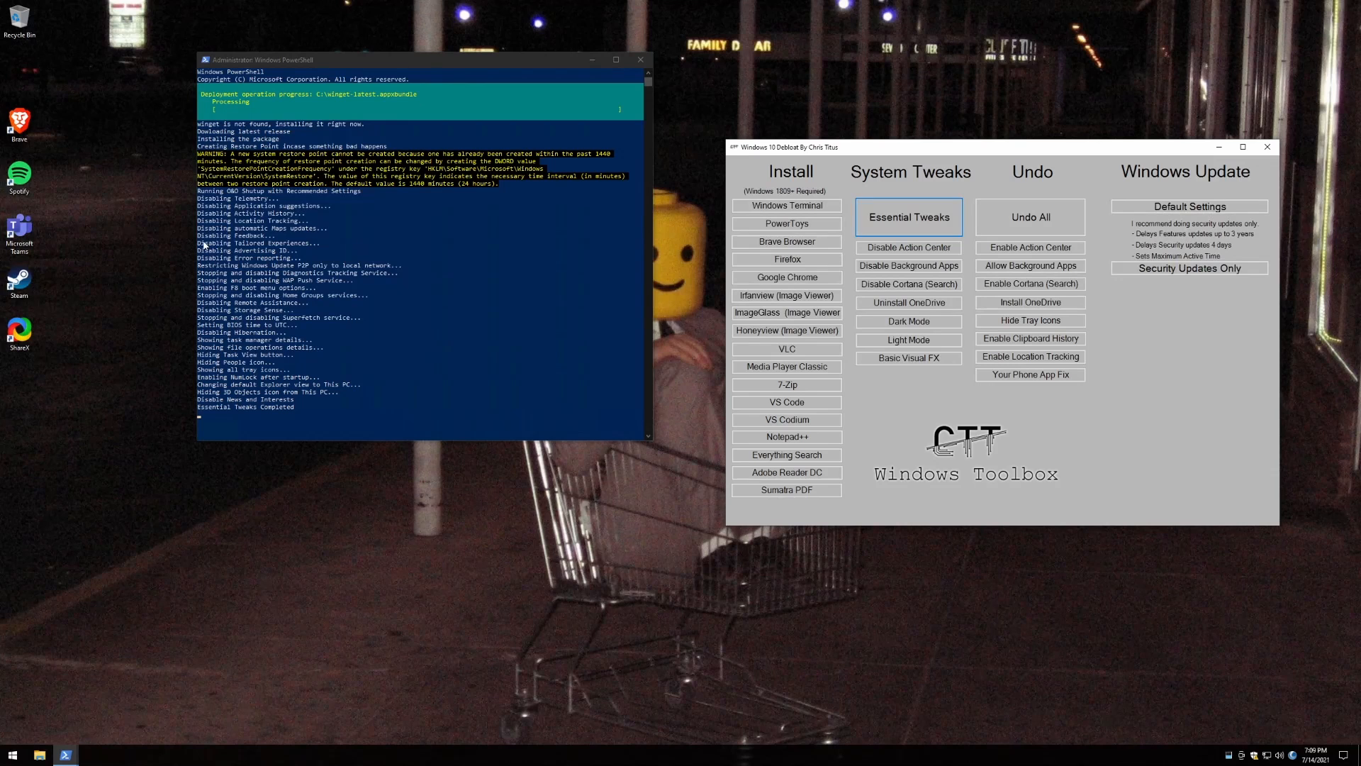
left_click(326, 240)
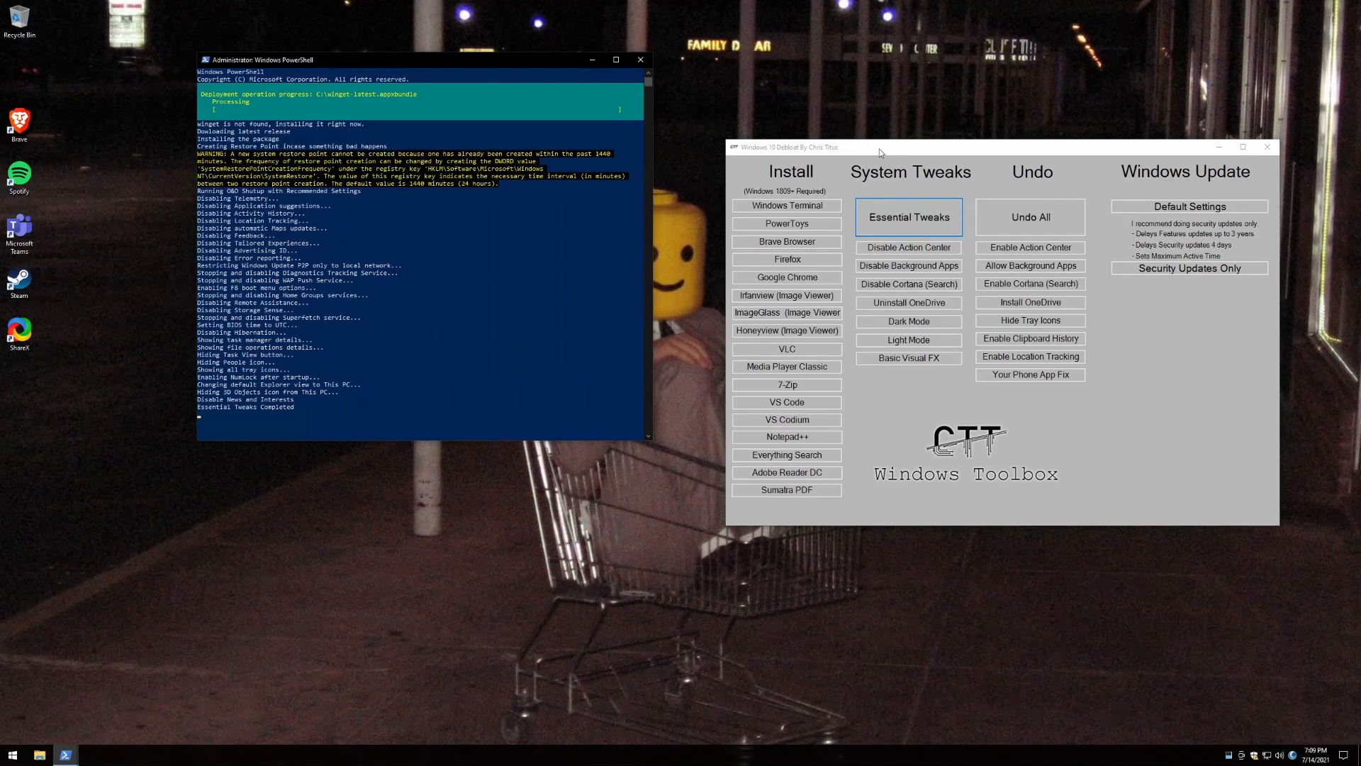
left_click_drag(879, 149, 836, 116)
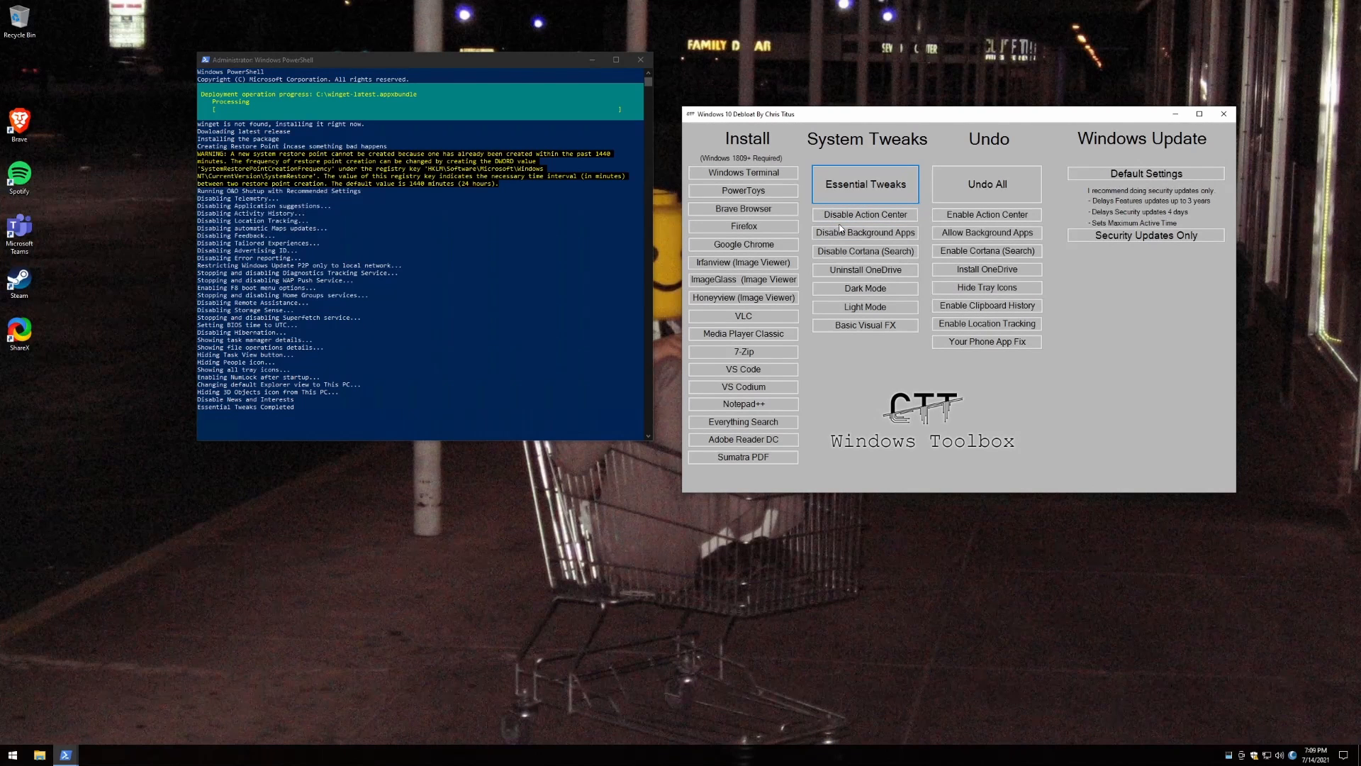
left_click(878, 216)
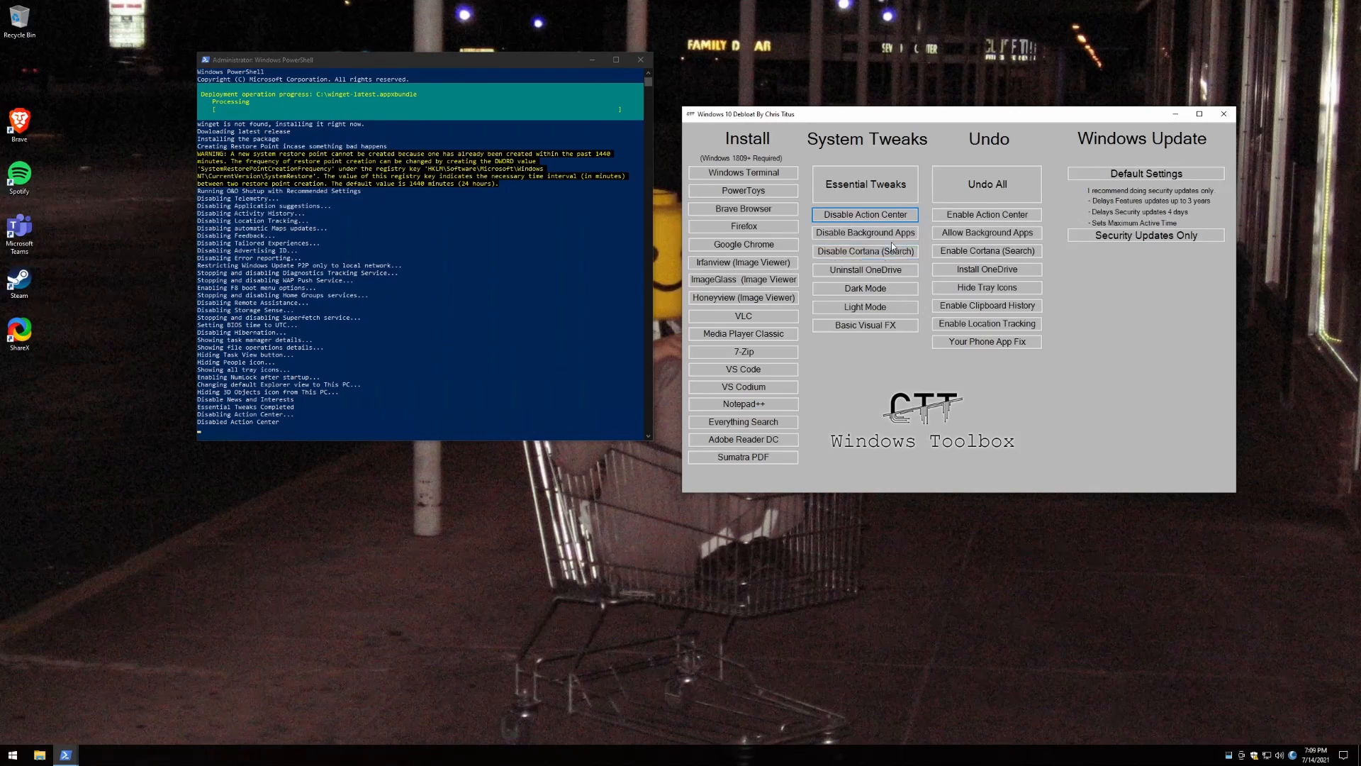
left_click(888, 237)
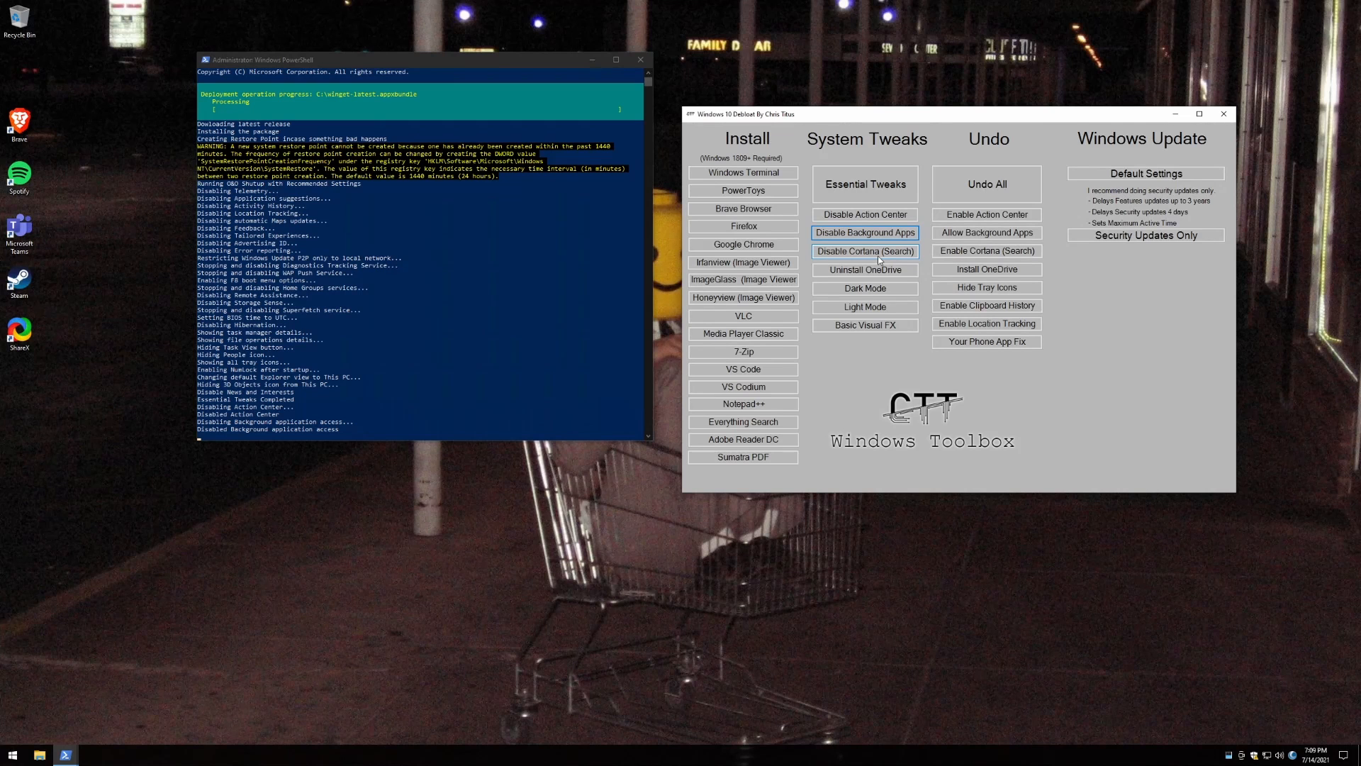
left_click(877, 255)
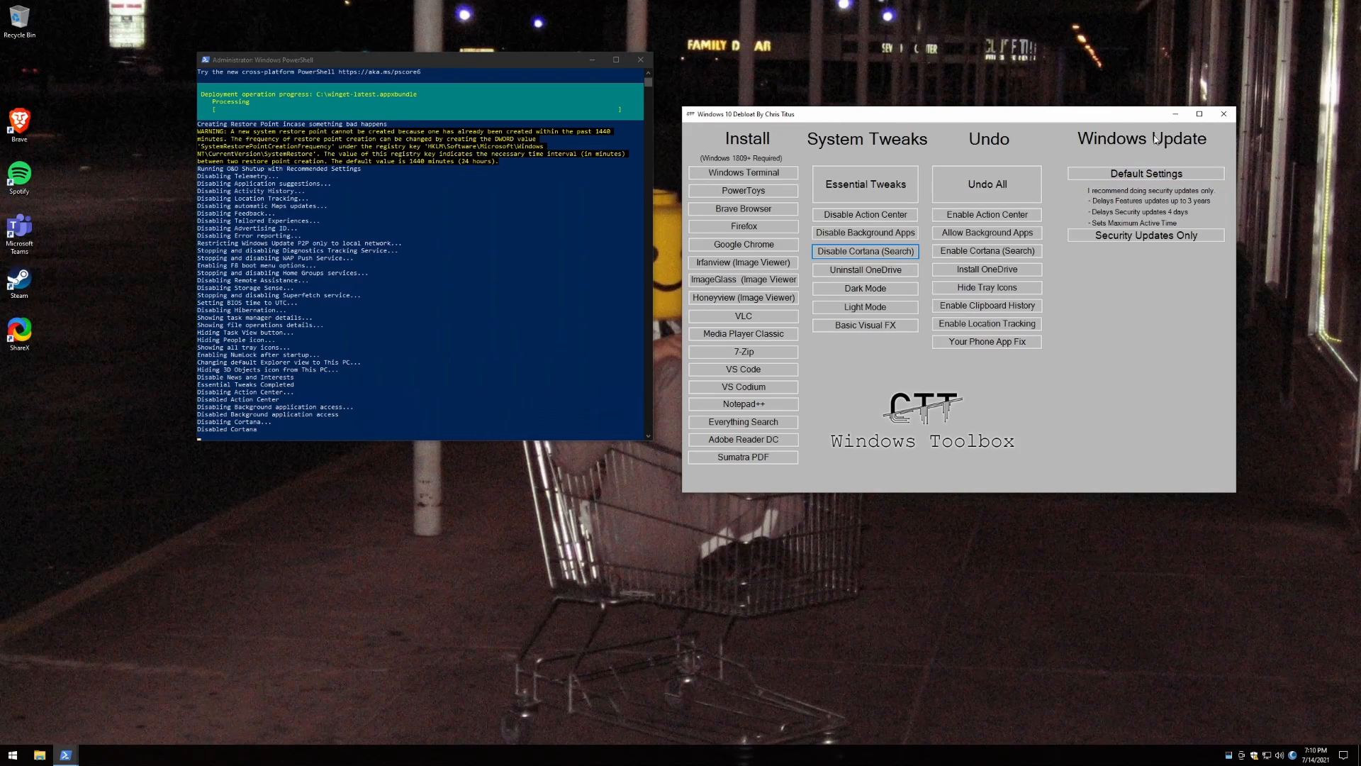
Apply the toolbox's Default Settings for Windows Update, switch to Security Updates Only, and close the PowerShell window.
left_click(1095, 176)
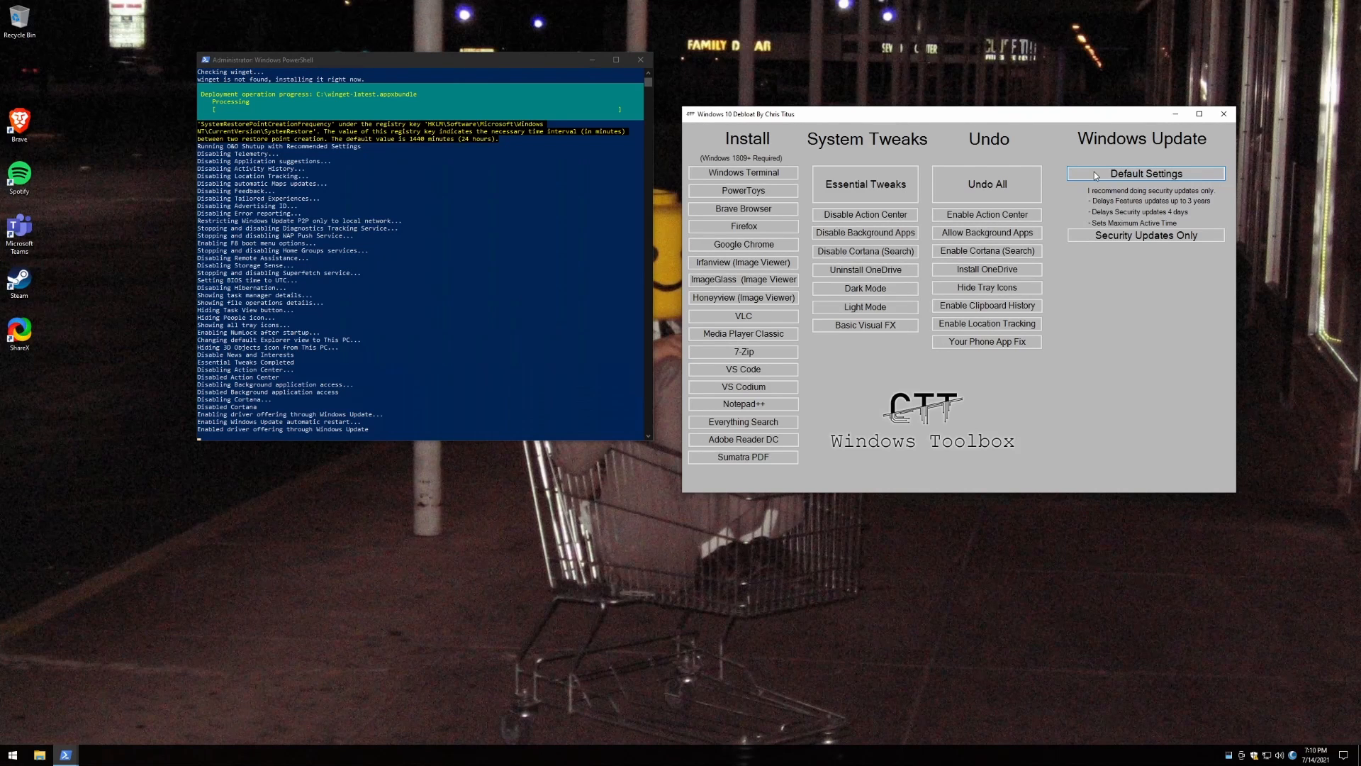
left_click(1097, 176)
left_click(1121, 236)
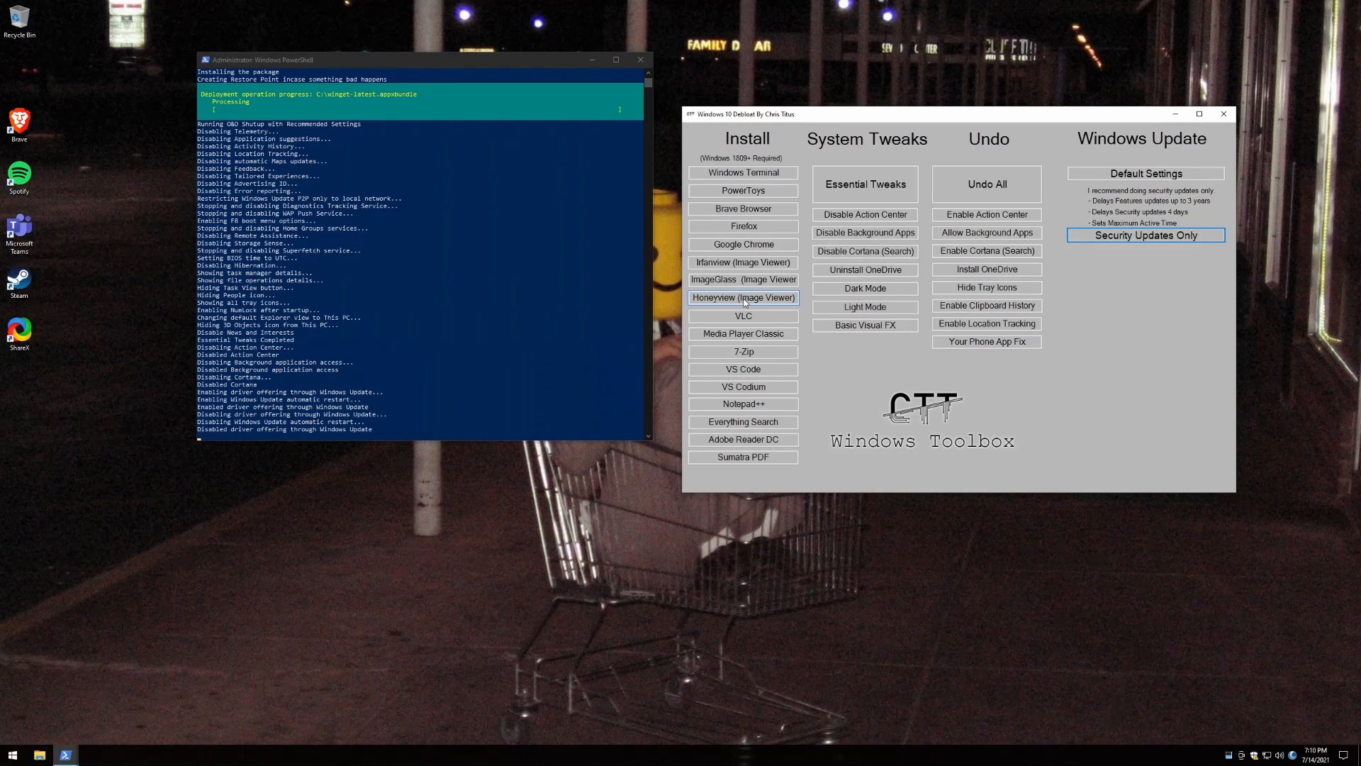
left_click(642, 62)
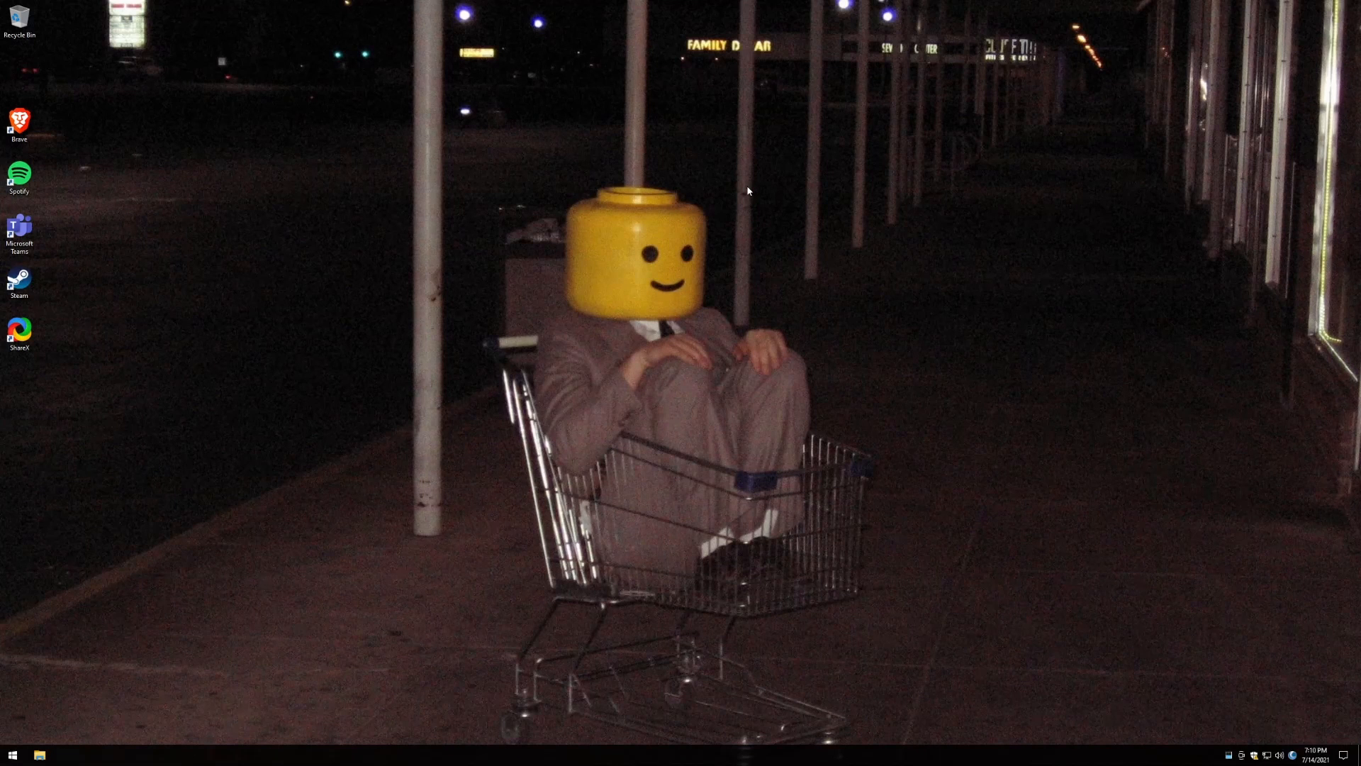